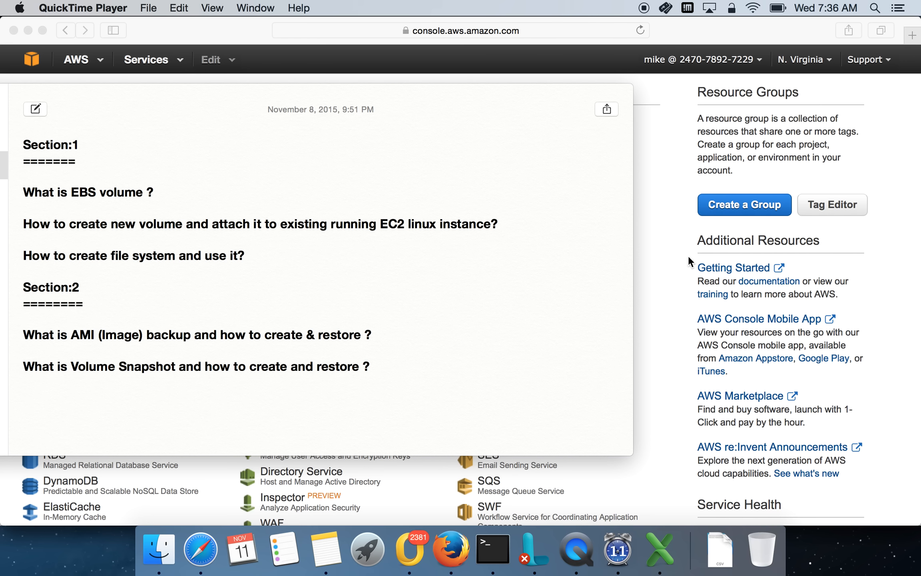
Open the list of running EC2 instances in the AWS console and check Server-01's availability zone.
left_click(676, 261)
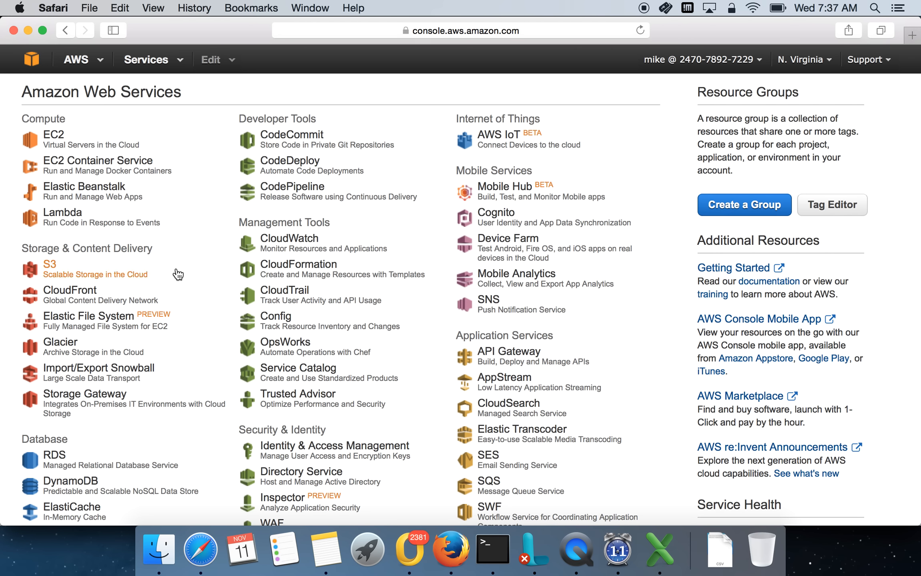
left_click(55, 138)
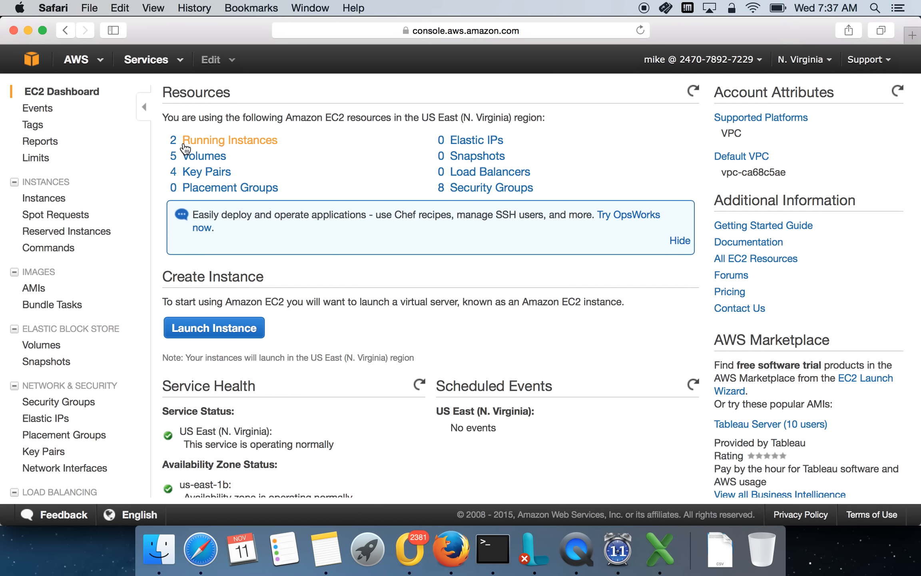
left_click(193, 141)
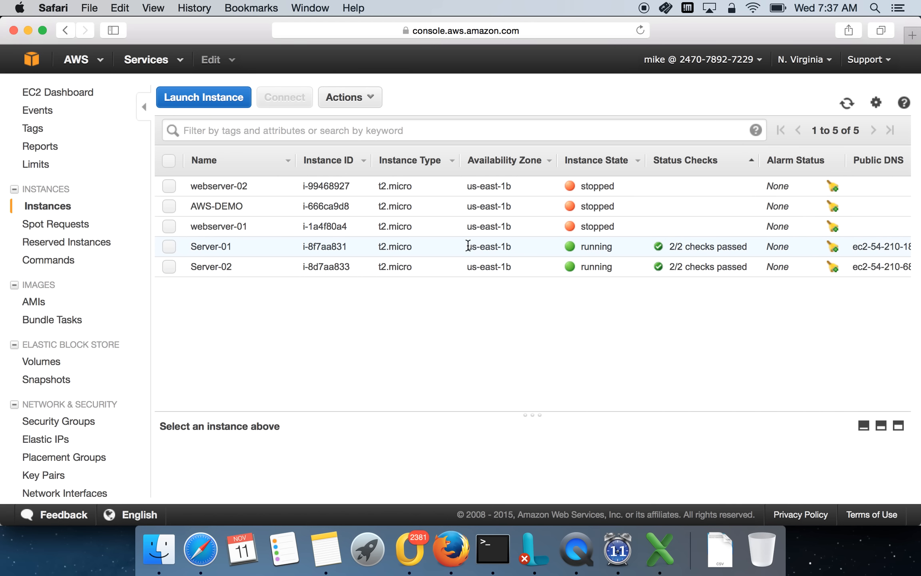
left_click_drag(466, 245, 517, 246)
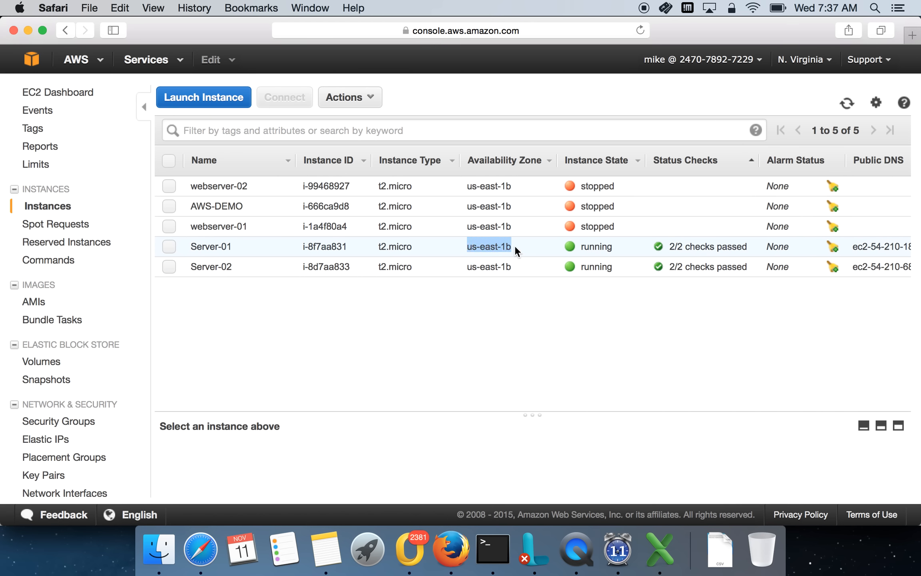
Copy the example SSH command from the connection instructions of the Server-01 instance.
left_click(226, 248)
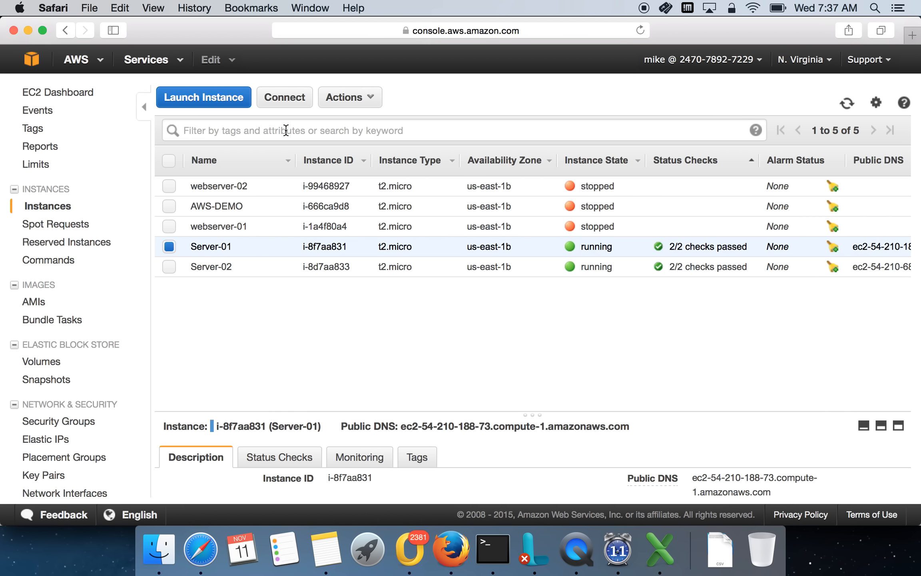
left_click(293, 100)
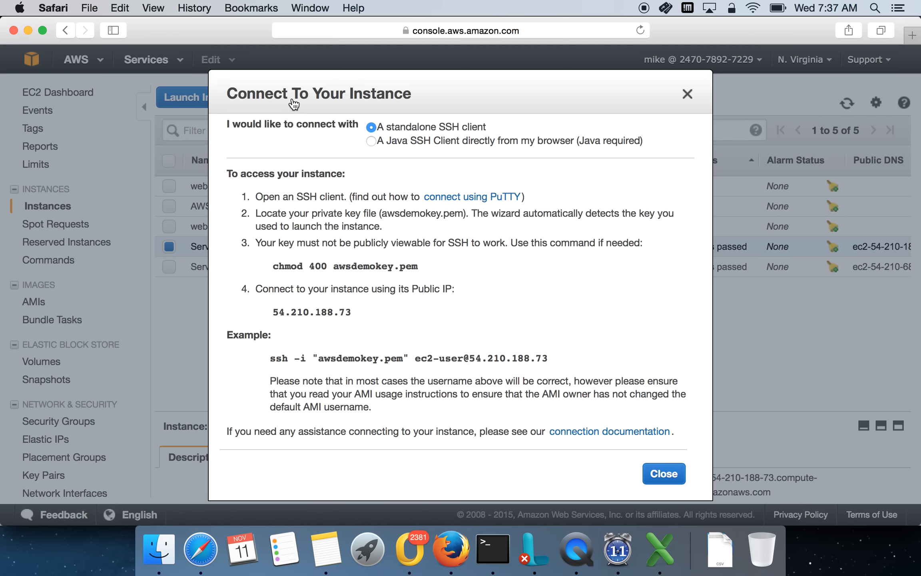
triple_click(354, 356)
right_click(354, 355)
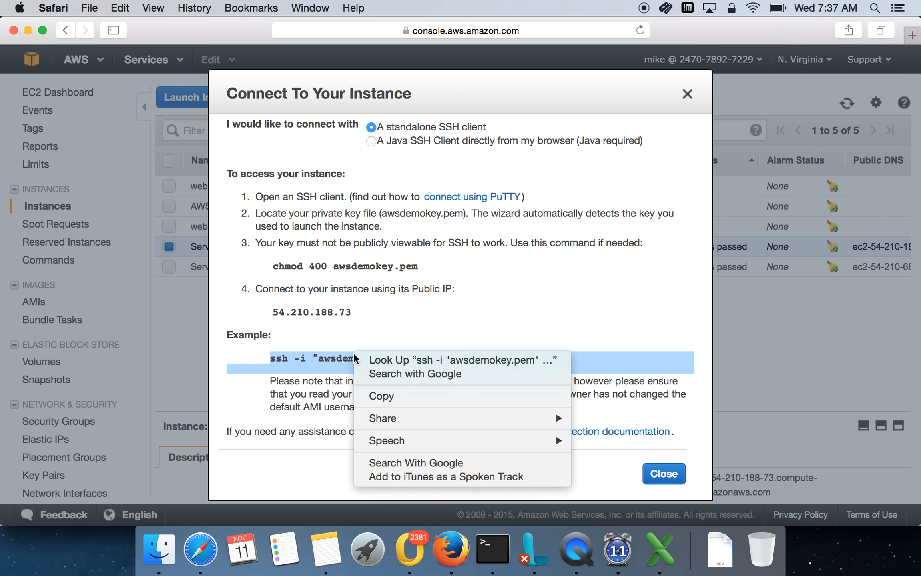
left_click(398, 396)
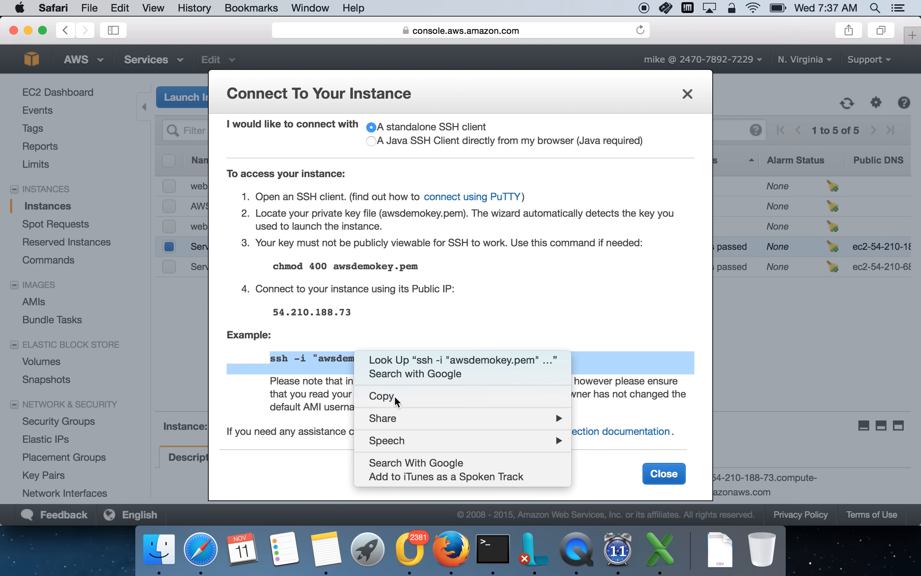
Switch to Terminal and run the copied SSH command to log in to Server-01.
left_click(503, 556)
right_click(323, 263)
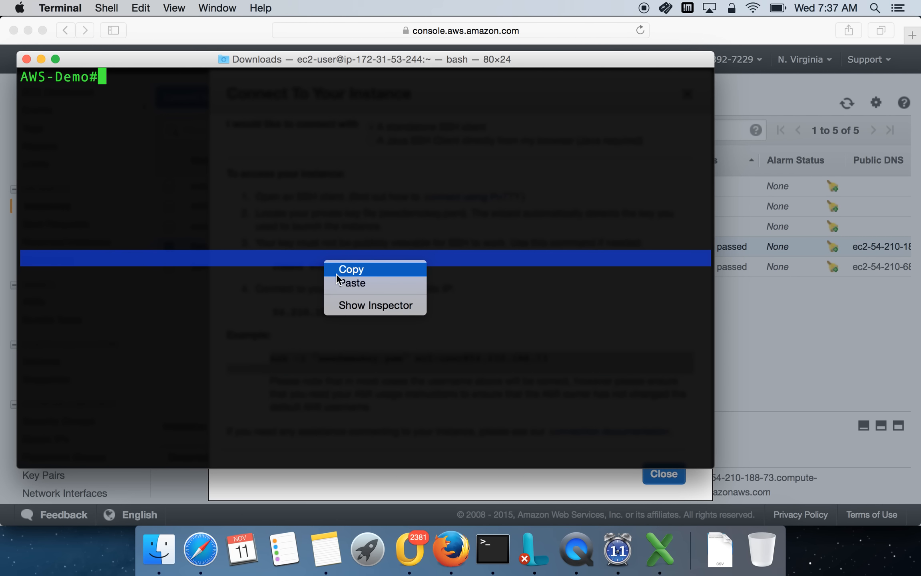
left_click(339, 279)
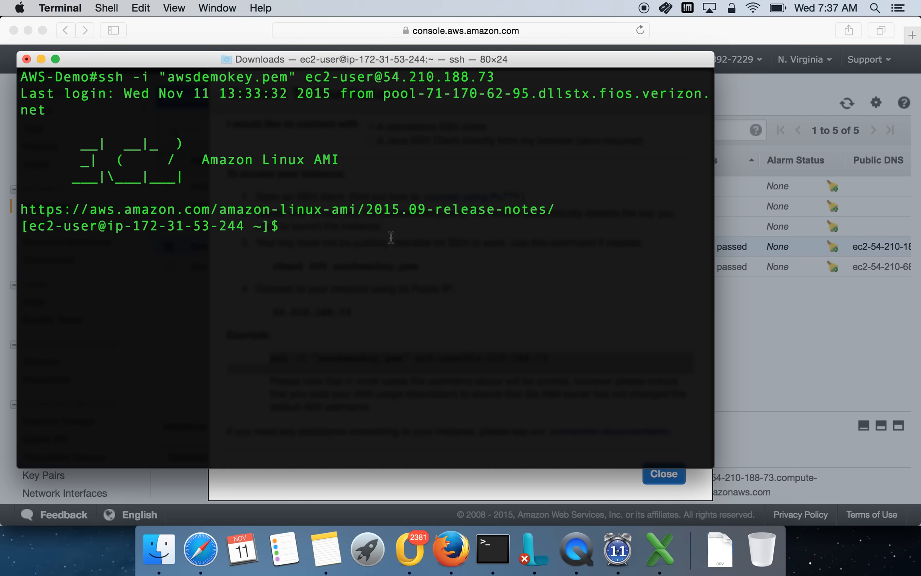
Switch to the root user with sudo su and clear the terminal screen.
type("sudo")
key("BackSpace")
key("BackSpace")
key("BackSpace")
type("ud")
key("BackSpace")
type("do su")
key("Return")
type("clear")
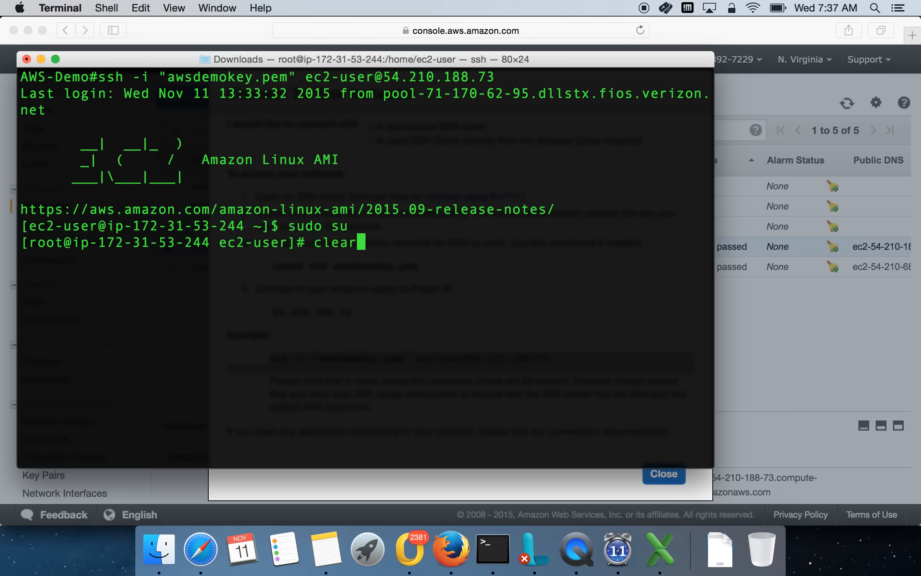
key("Return")
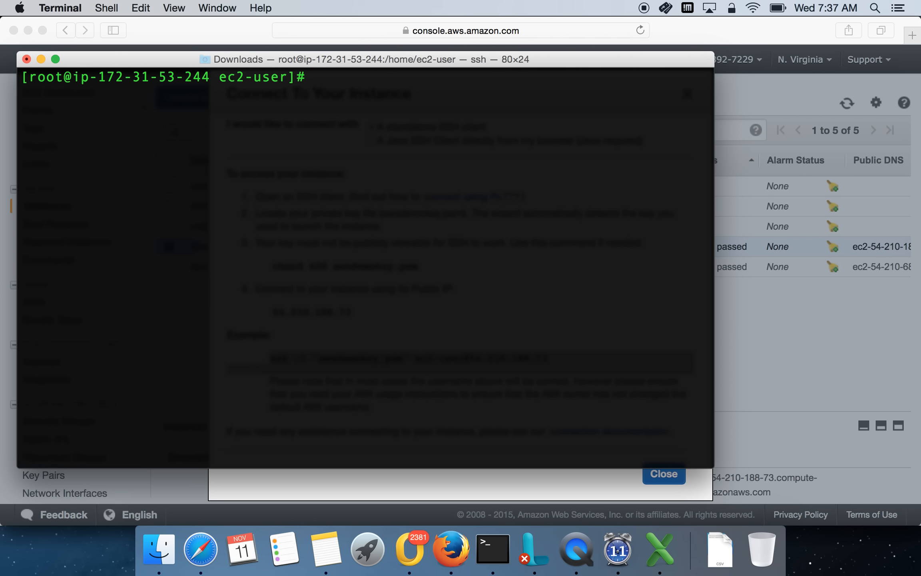
List the server's block devices with lsblk and examine the xvda disk, its xvda1 partition and the mount point.
type("lsblk")
key("Return")
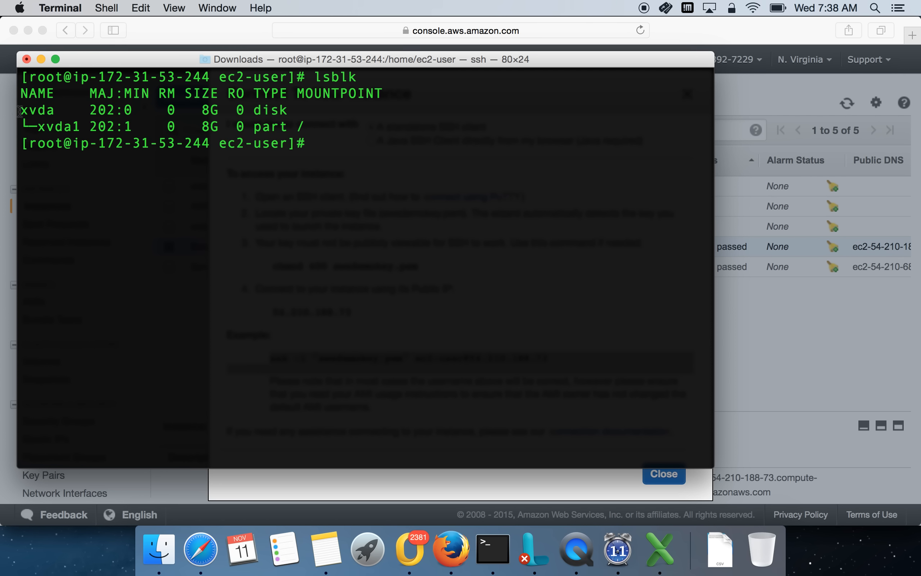
left_click_drag(20, 110, 64, 109)
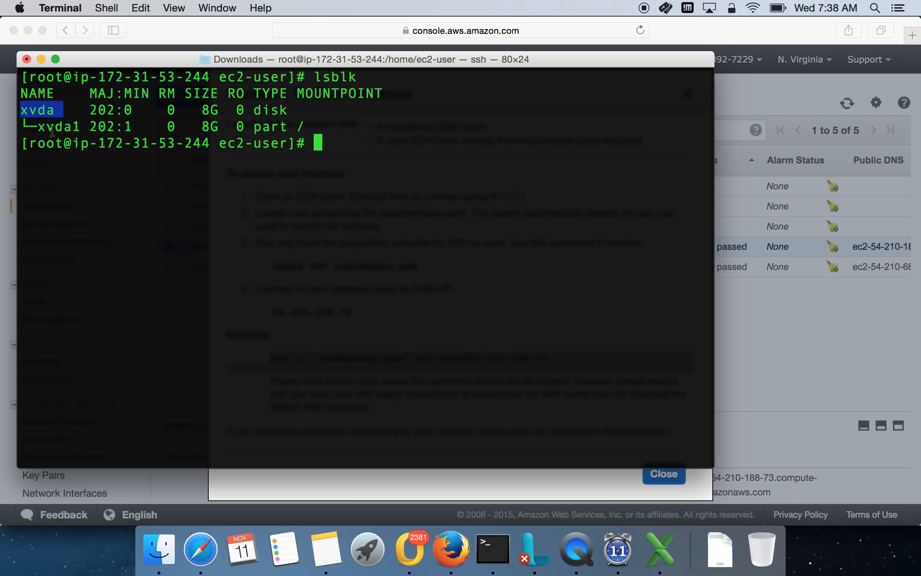
left_click_drag(37, 127, 80, 127)
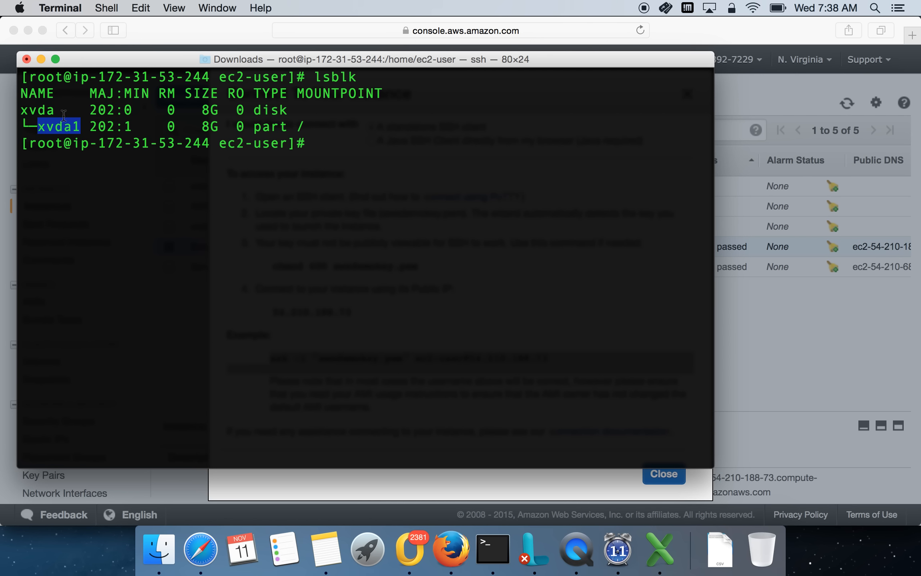
left_click_drag(142, 125, 311, 119)
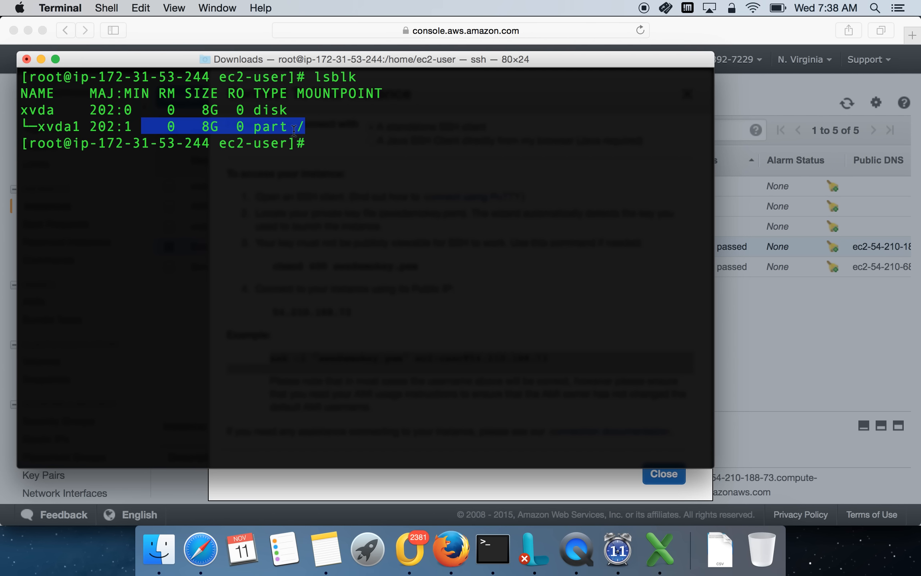
Return to Safari, close Server-01's connection instructions and open the Elastic Block Store volumes list.
left_click(208, 26)
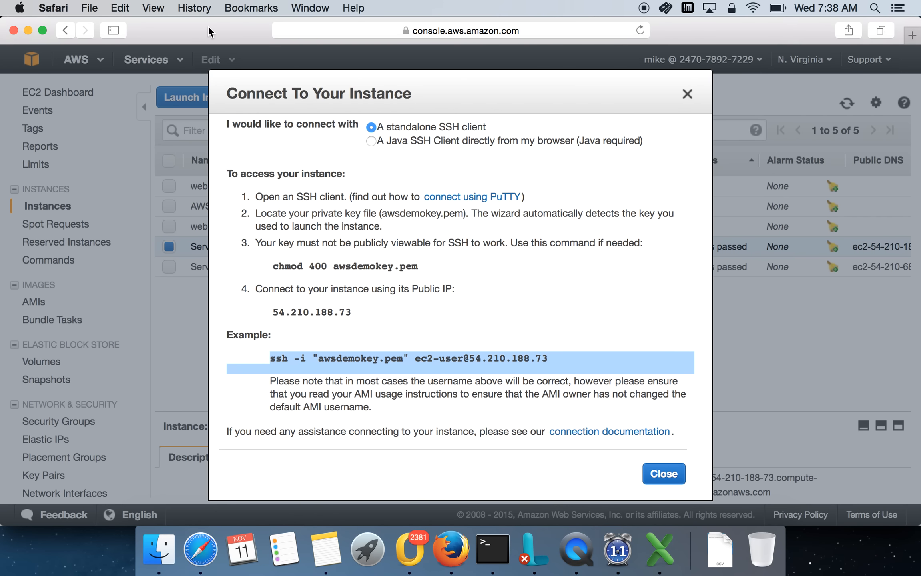
left_click(687, 95)
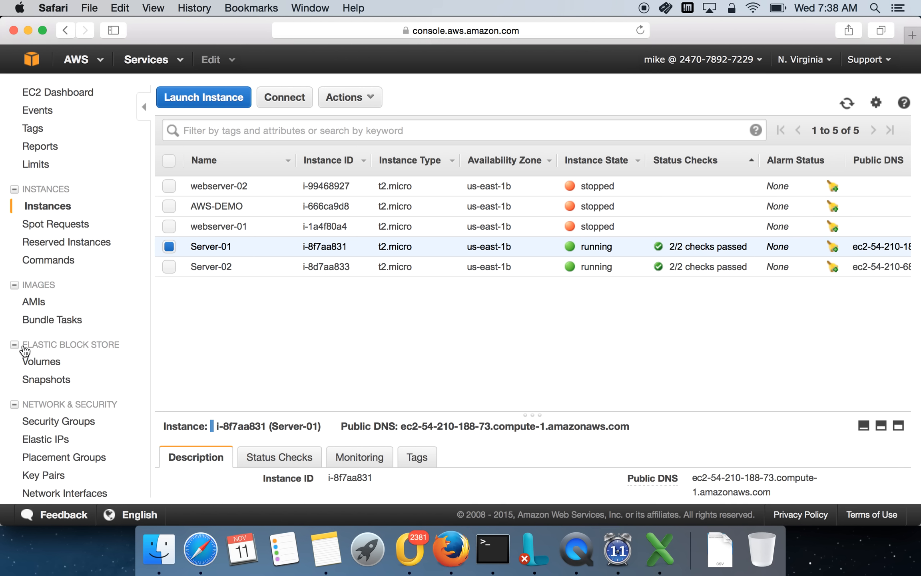
left_click_drag(126, 345, 122, 343)
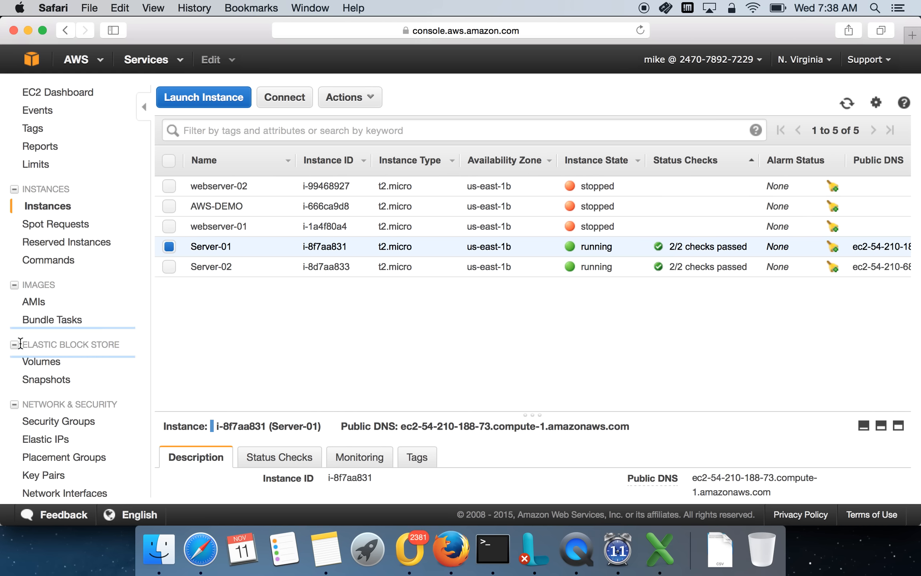
left_click(119, 346)
double_click(110, 347)
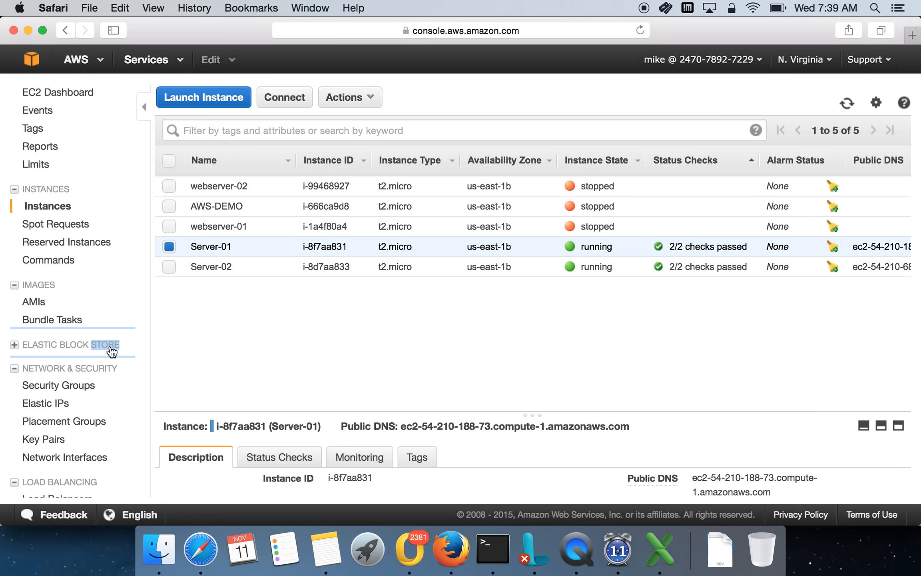
left_click(15, 348)
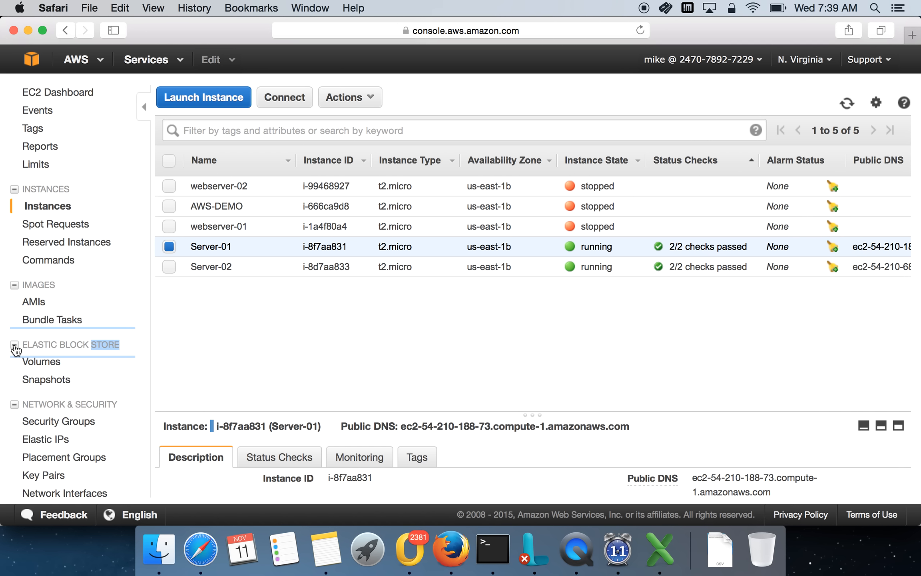
left_click(48, 361)
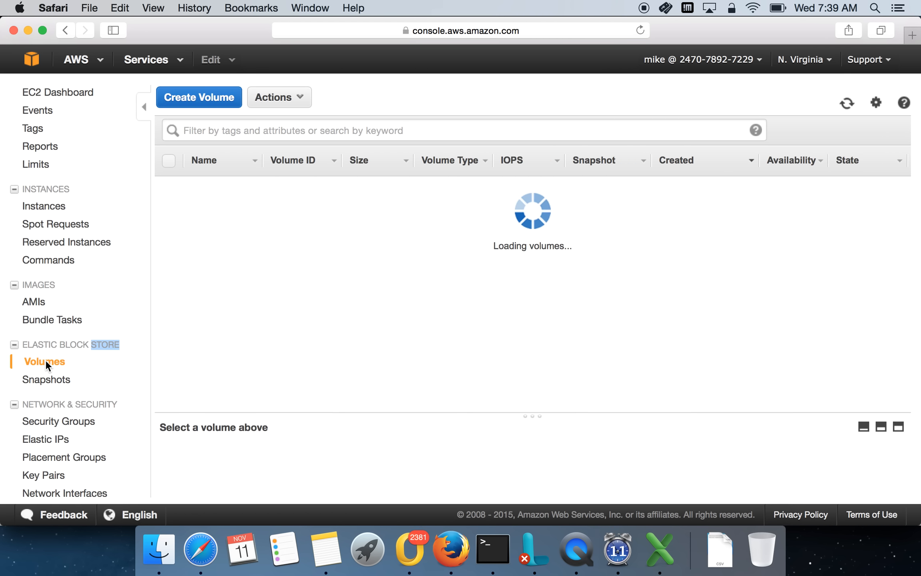
Start creating a volume of type General Purpose (SSD) and check its baseline IOPS rate.
left_click(209, 98)
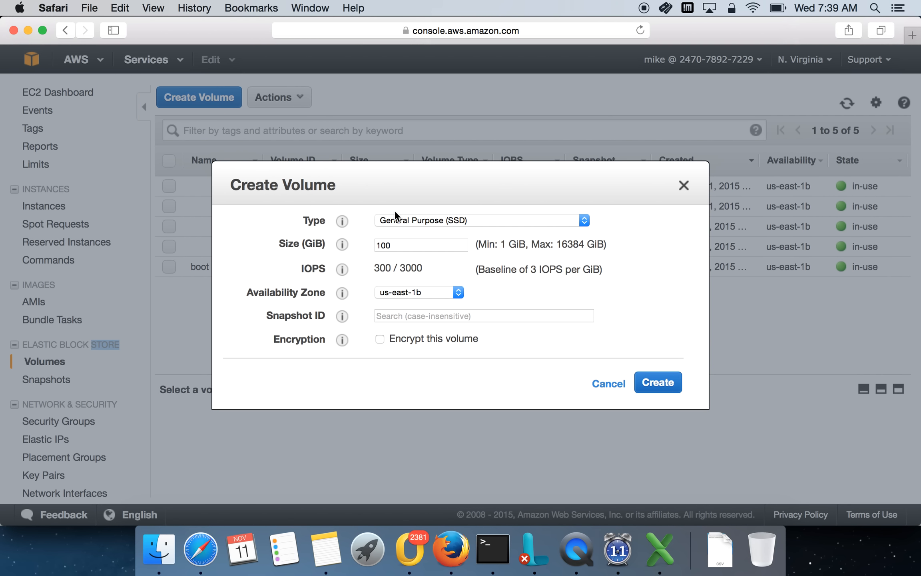
left_click(426, 217)
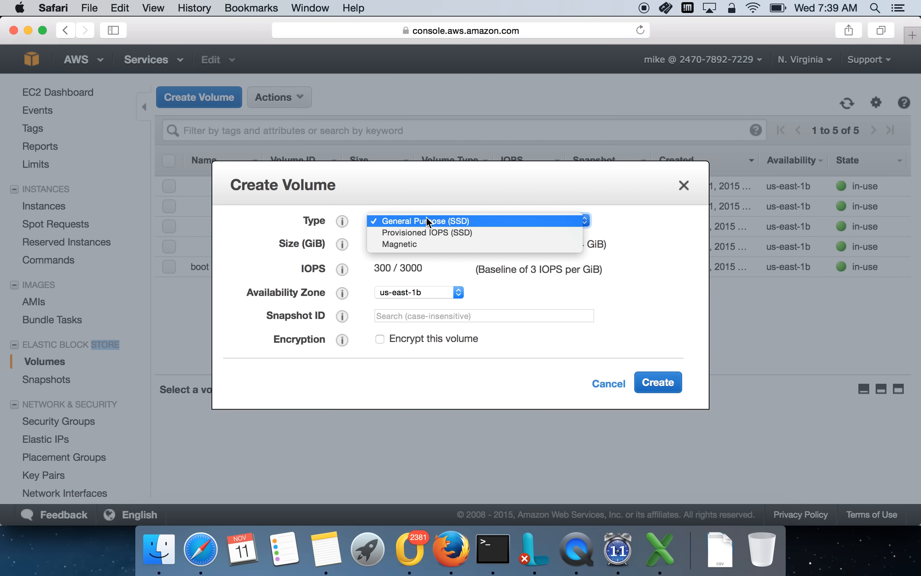
left_click(495, 221)
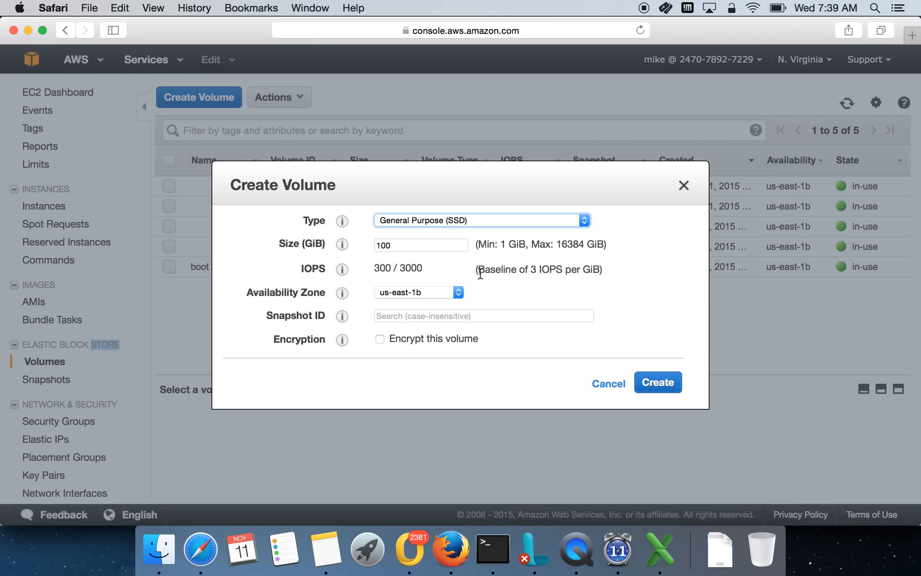
left_click_drag(478, 268, 601, 268)
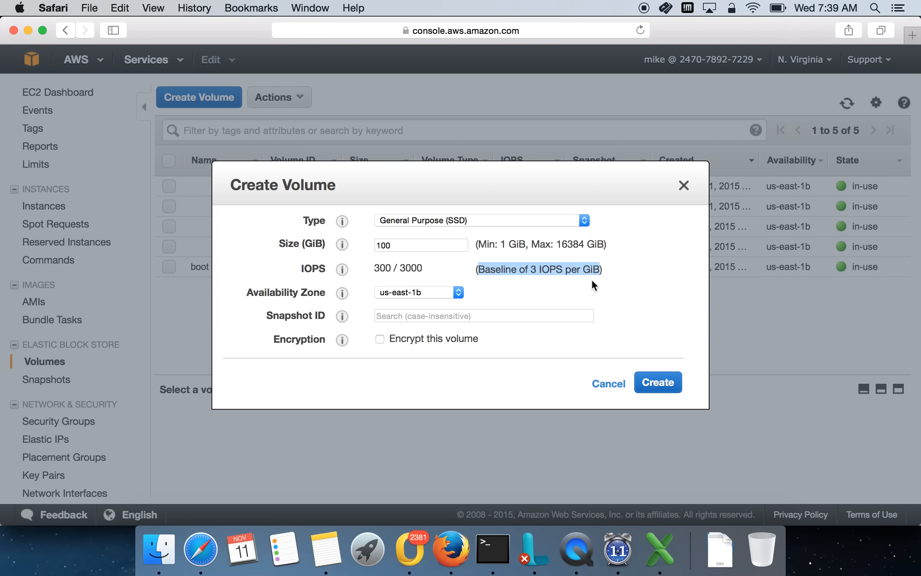
Set the new volume's size to 1 GiB.
double_click(398, 244)
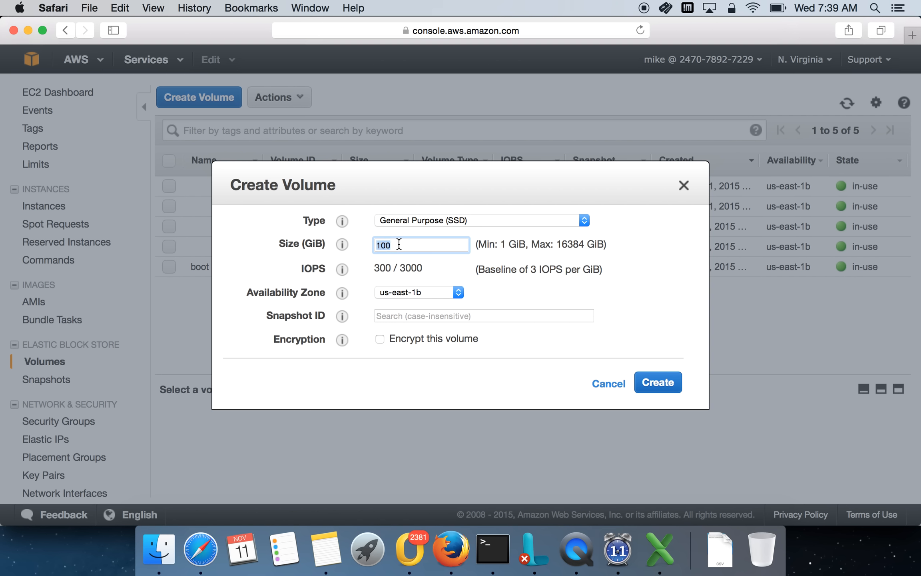
type("1")
left_click(457, 277)
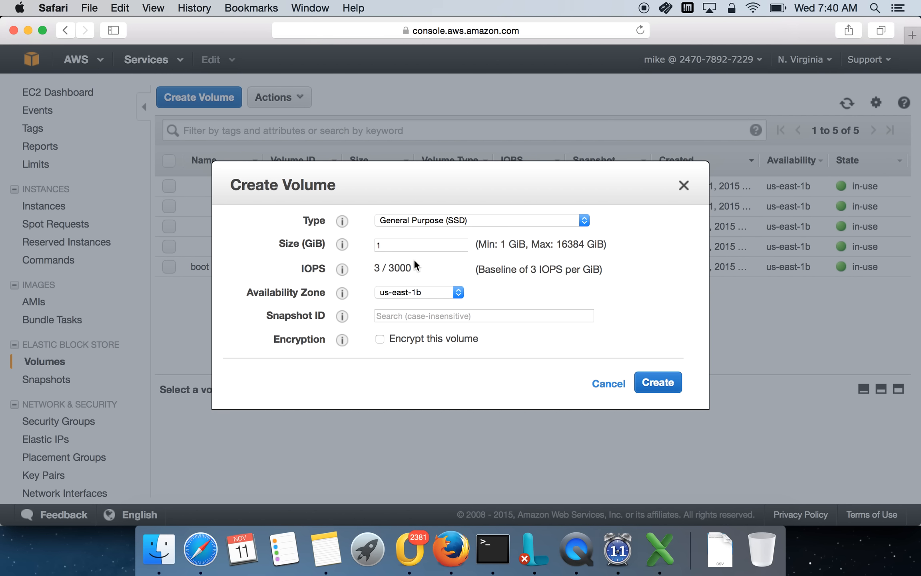
Set the new volume's size to 2 GiB and check the recalculated IOPS.
double_click(412, 244)
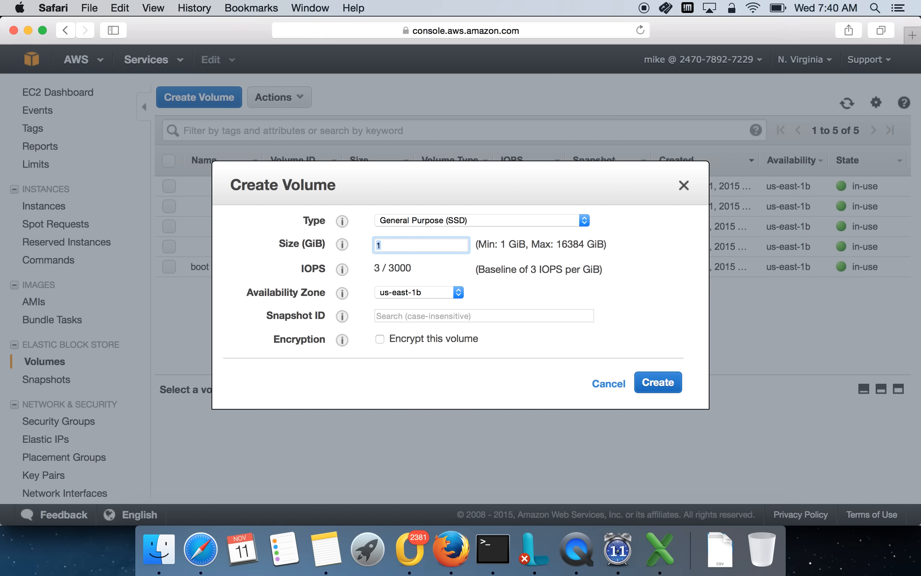
type("2")
left_click(500, 283)
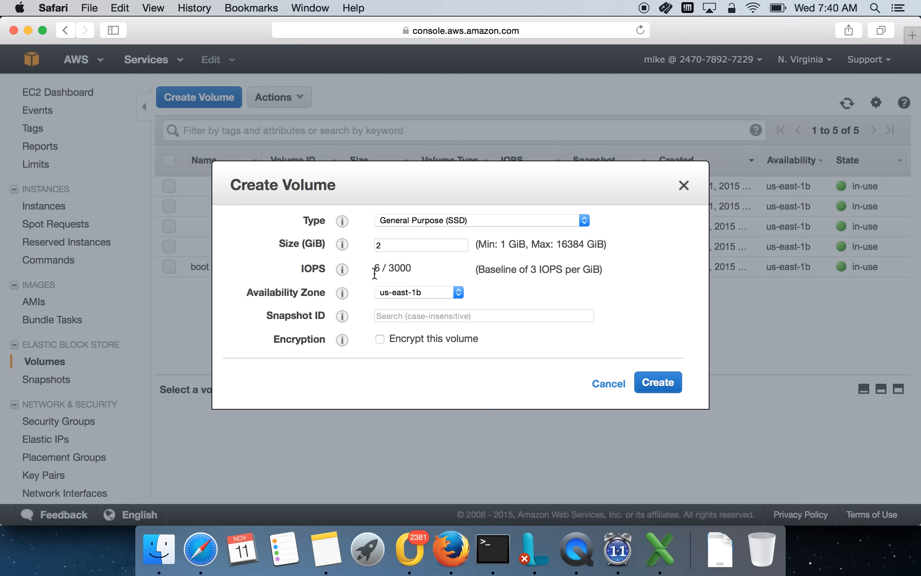
left_click_drag(370, 269, 379, 271)
left_click(572, 295)
Try the Provisioned IOPS (SSD) volume type and revert to General Purpose (SSD) with a size of 2 GiB.
left_click(436, 220)
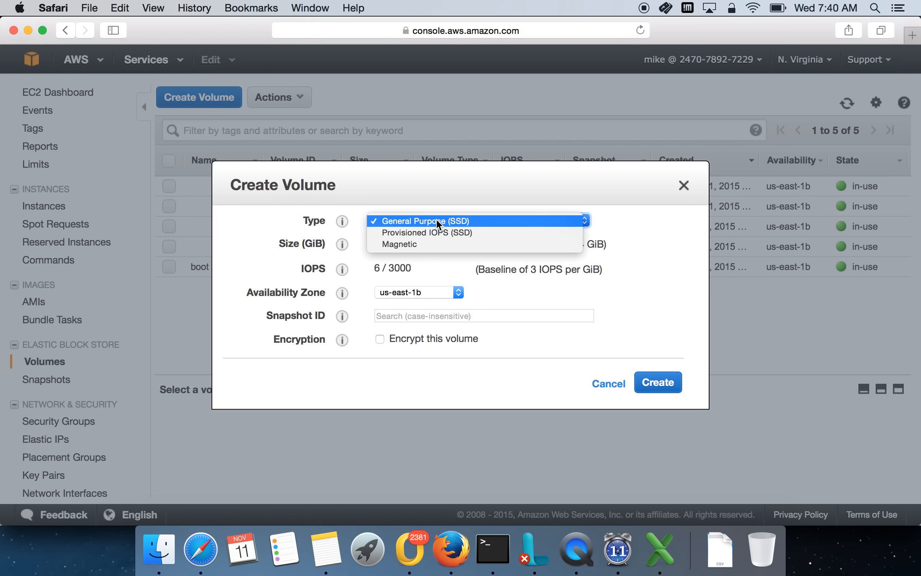
left_click(434, 232)
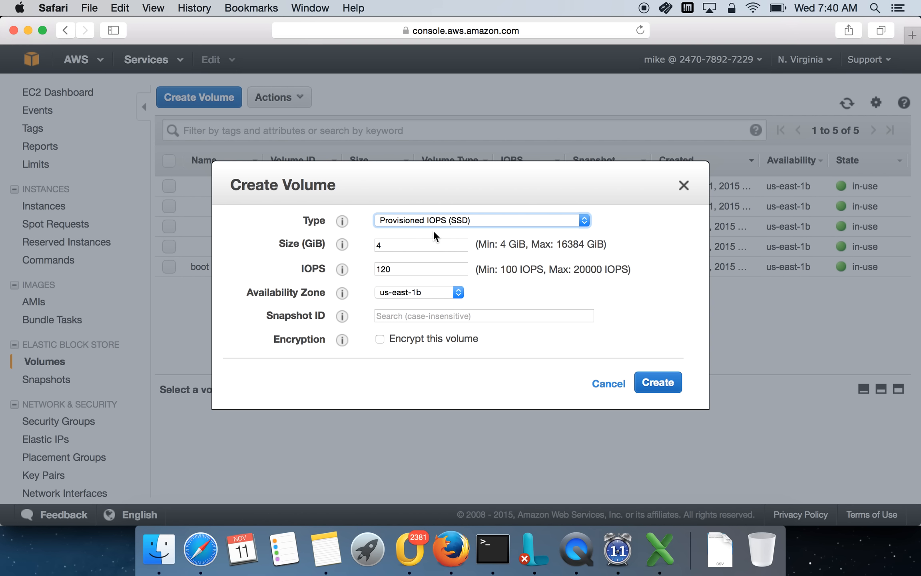
left_click(438, 220)
left_click(440, 207)
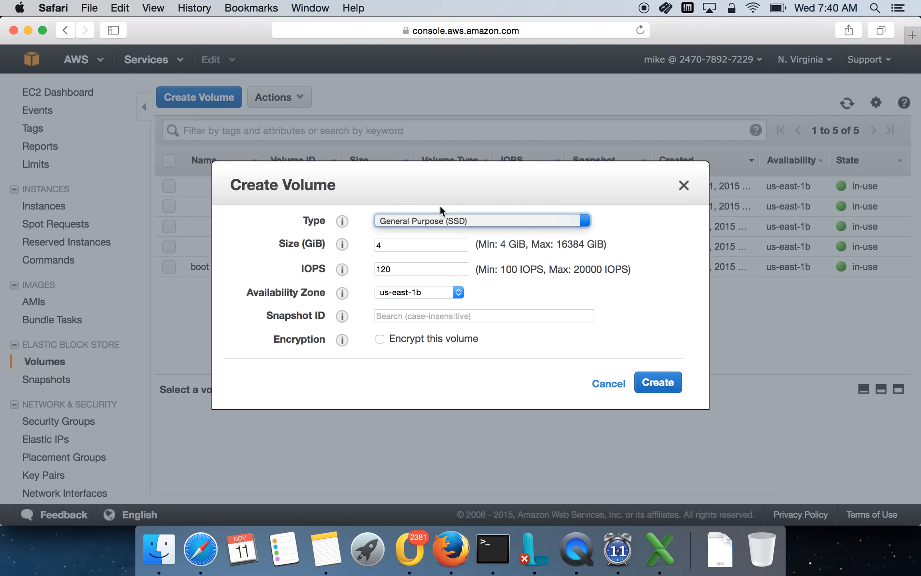
double_click(394, 245)
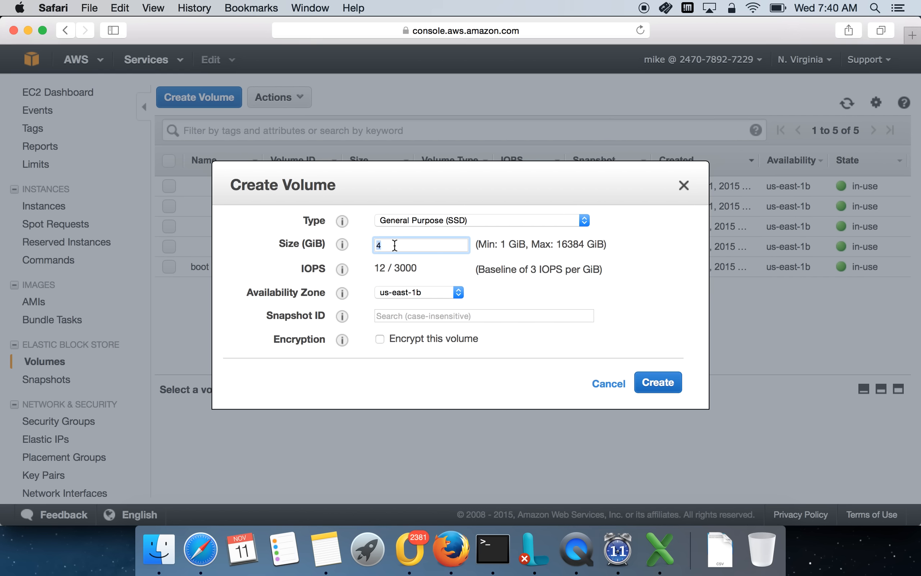
type("2")
left_click(516, 283)
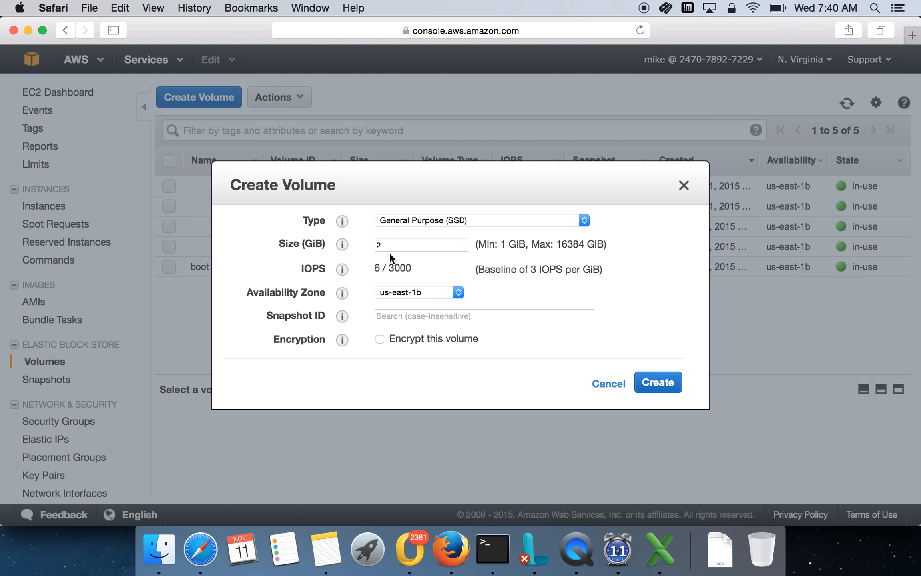
Try the Provisioned IOPS (SSD) volume type with the IOPS set to 100.
left_click(416, 220)
left_click(412, 232)
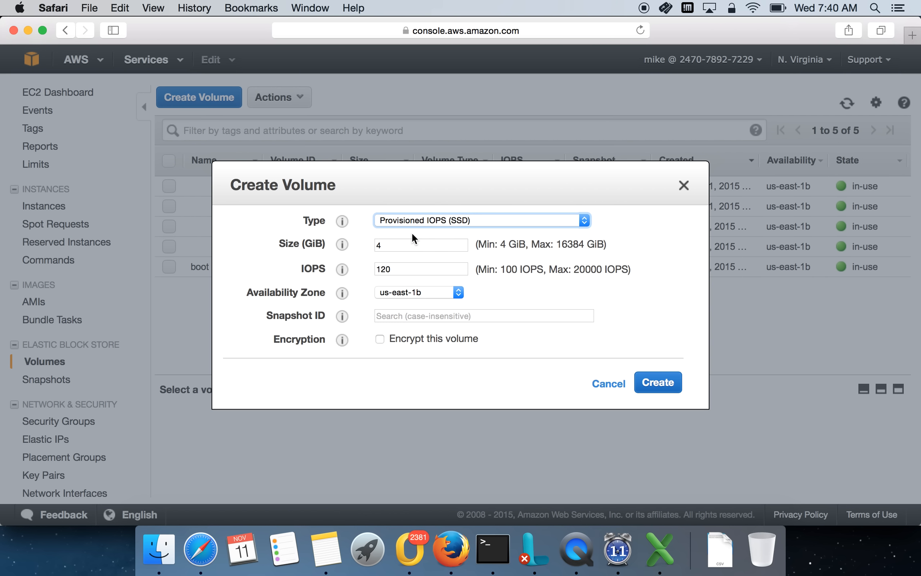
left_click(393, 272)
type("120")
double_click(393, 274)
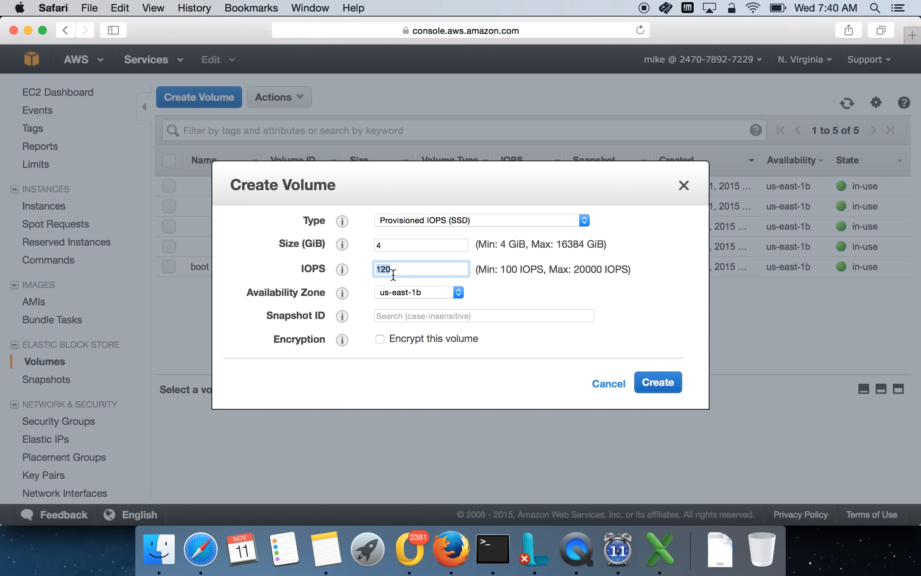
type("100")
left_click(505, 282)
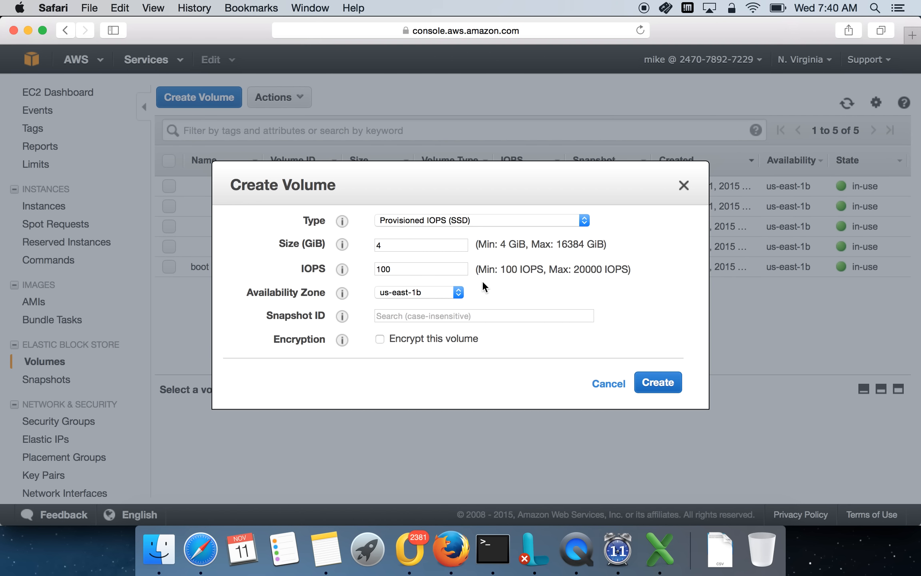
Try volume sizes of 2 and 200 GiB for the Provisioned IOPS type and check the allowed size range.
double_click(393, 247)
type("2")
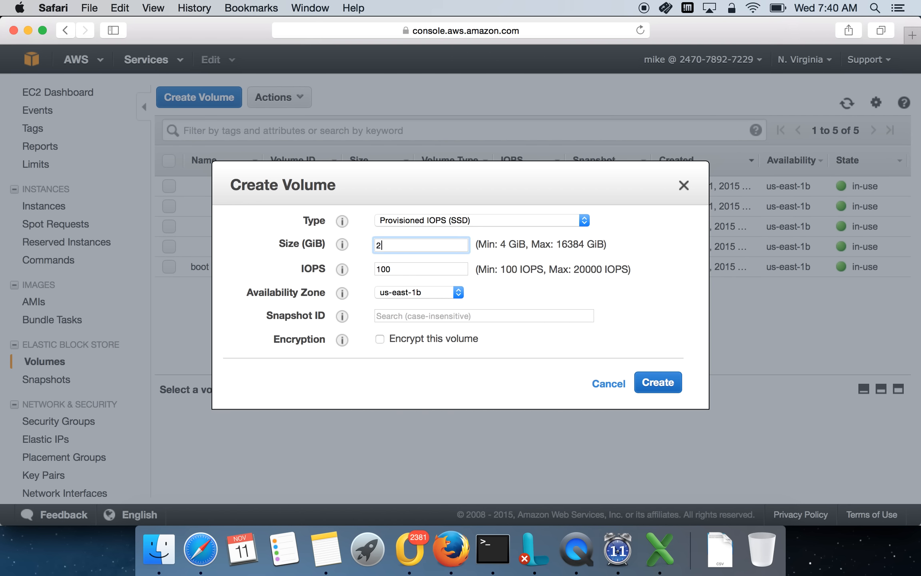
double_click(405, 242)
type("200")
left_click_drag(498, 244, 595, 247)
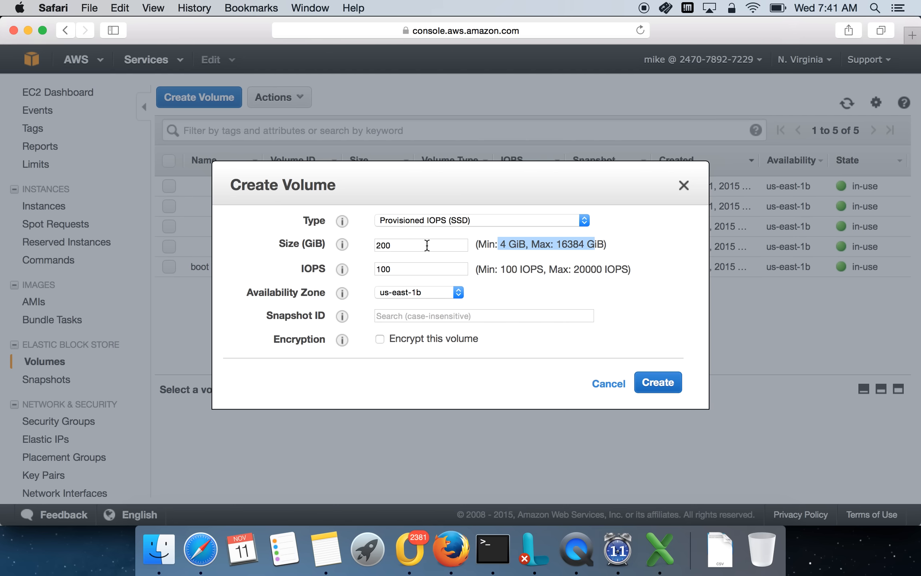
Switch the volume type back to General Purpose (SSD) and check its minimum size and the other available types.
left_click(469, 218)
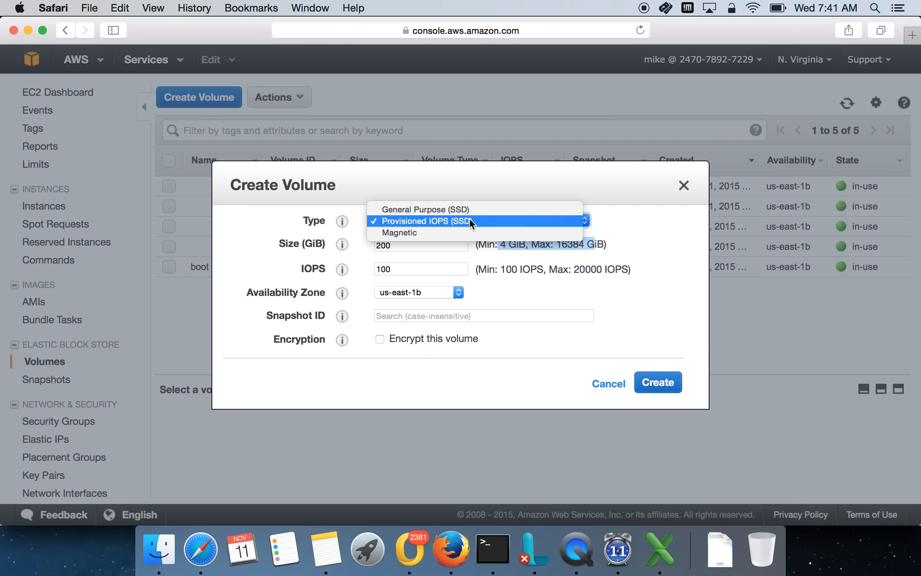
left_click(470, 218)
key("Up")
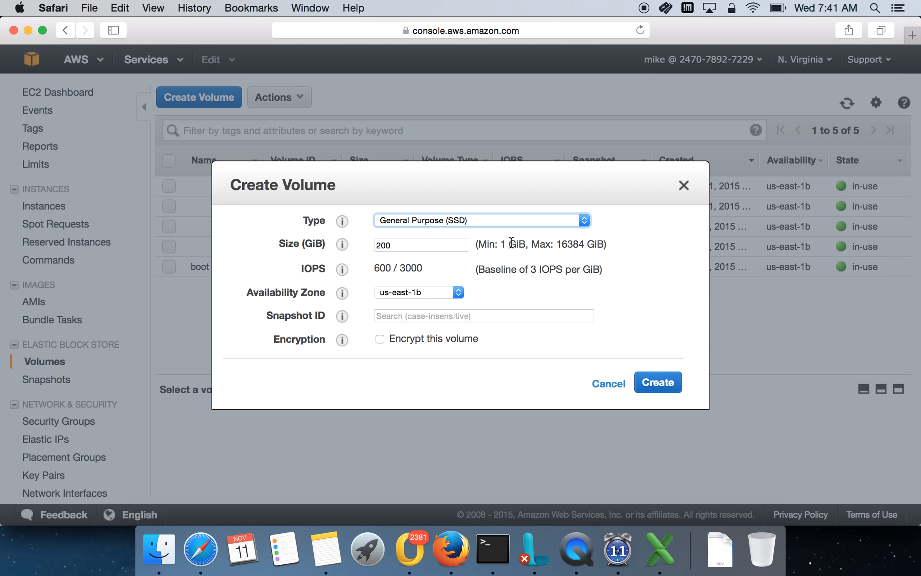
left_click_drag(498, 244, 508, 245)
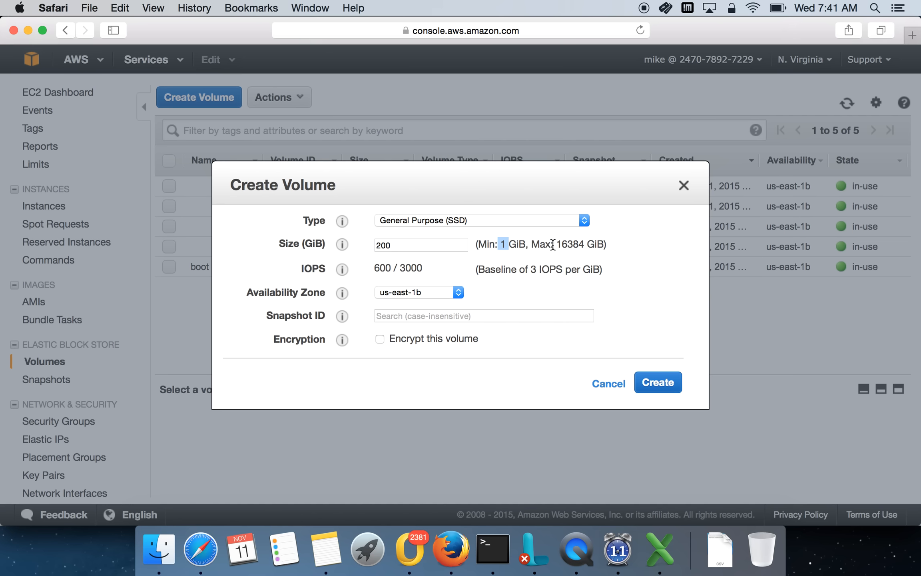
left_click(429, 221)
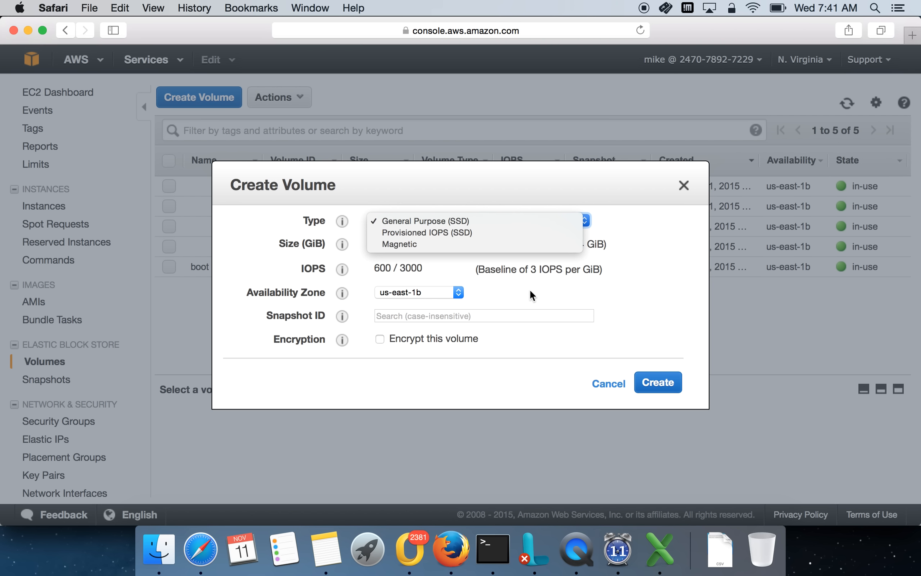
left_click(514, 282)
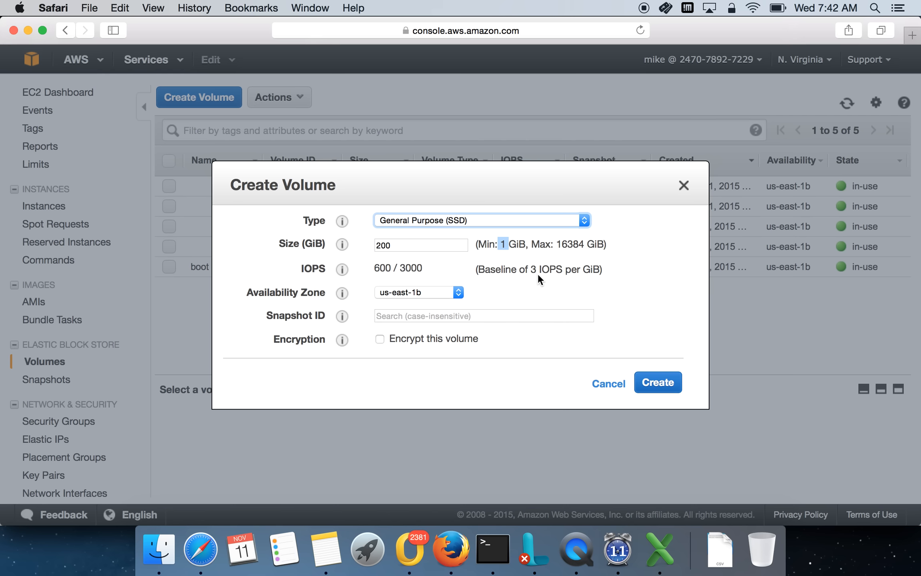
Review the volume type options and try the Magnetic type.
left_click(478, 222)
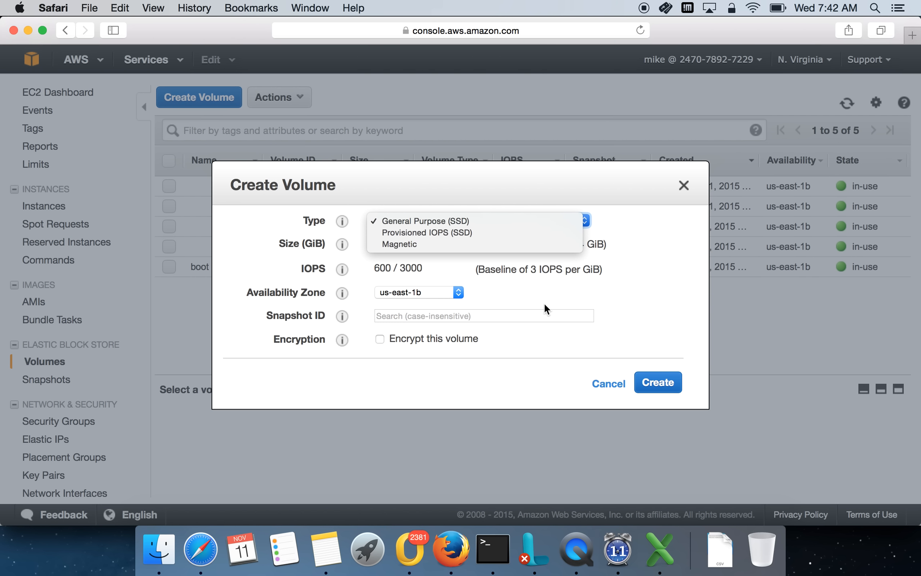
left_click(543, 295)
left_click(467, 214)
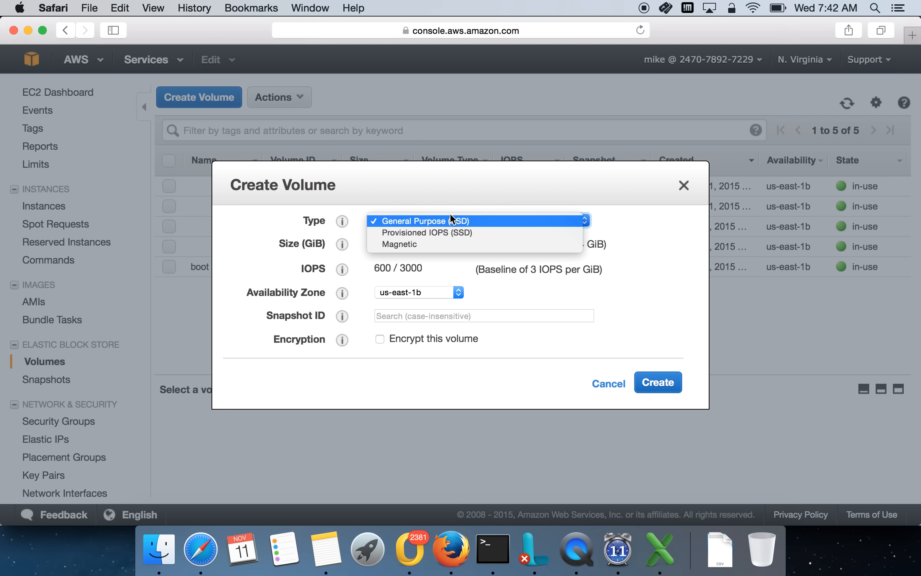
left_click(399, 244)
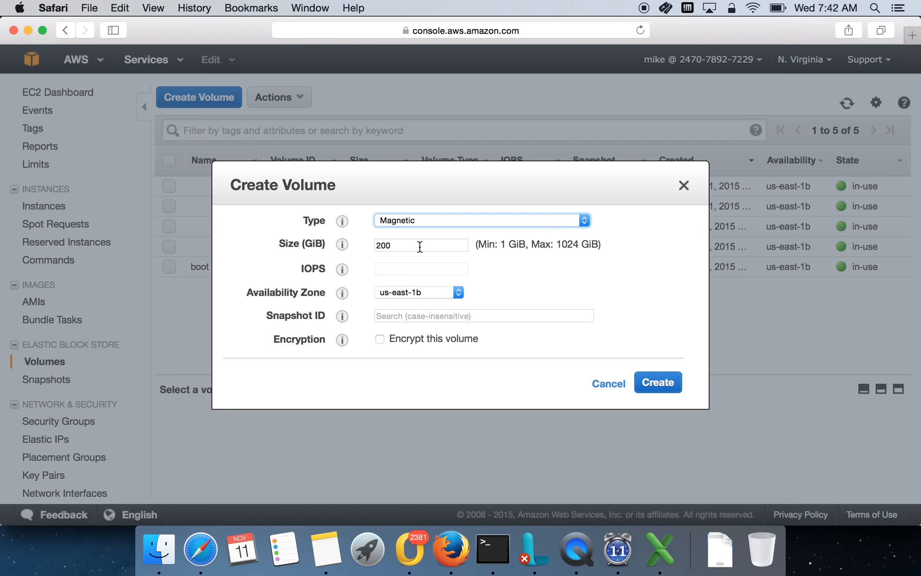
Set the volume type to General Purpose (SSD) and its size to 2 GiB.
left_click(438, 221)
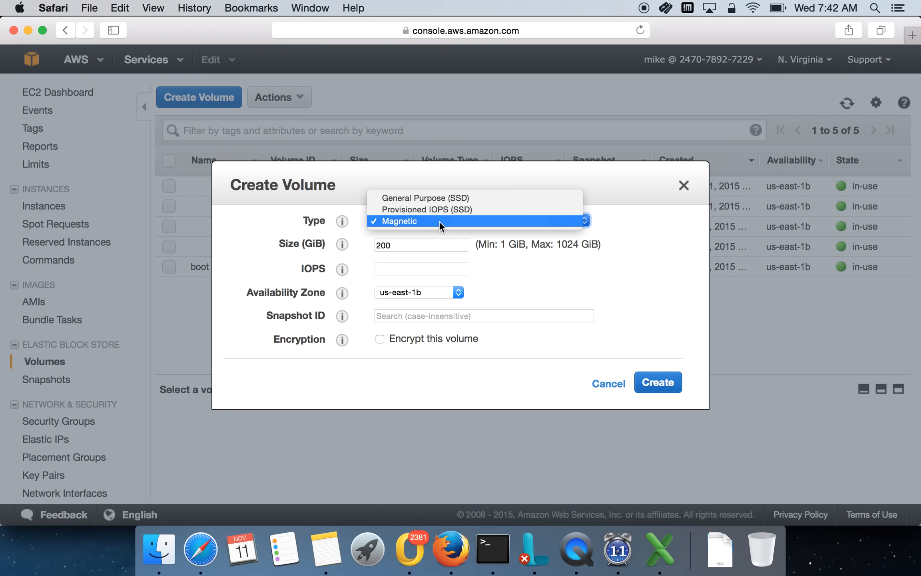
left_click(450, 198)
double_click(408, 244)
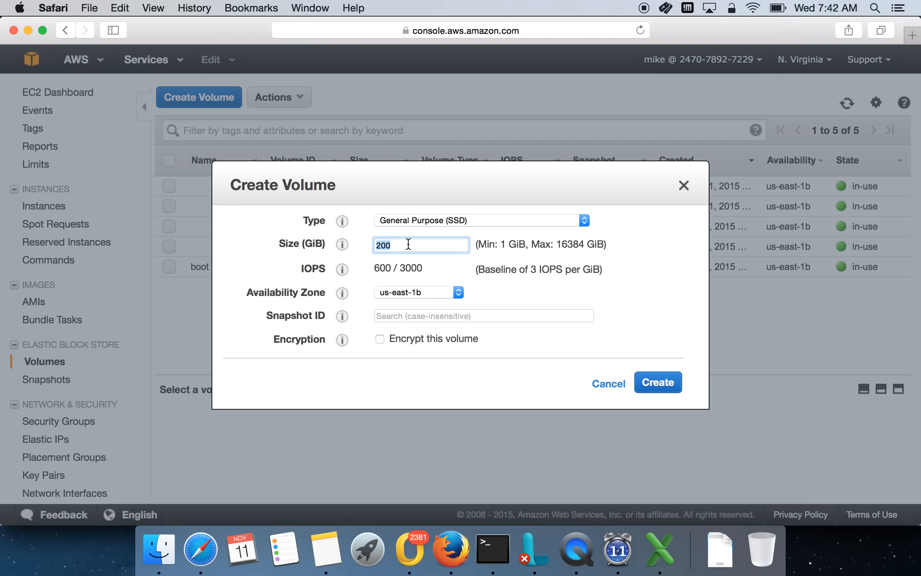
type("2")
left_click(521, 279)
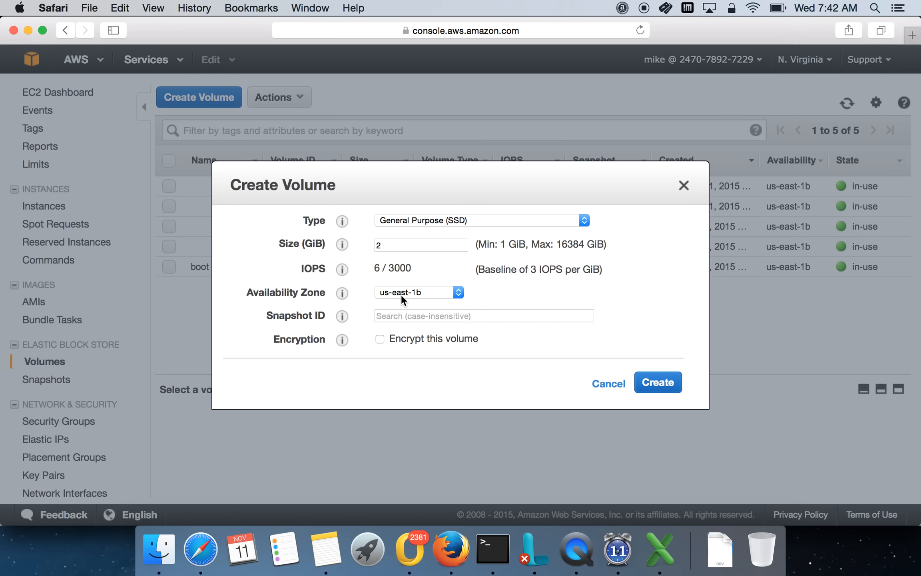
Try the us-east-1e availability zone for the new volume and return it to us-east-1b.
left_click(404, 294)
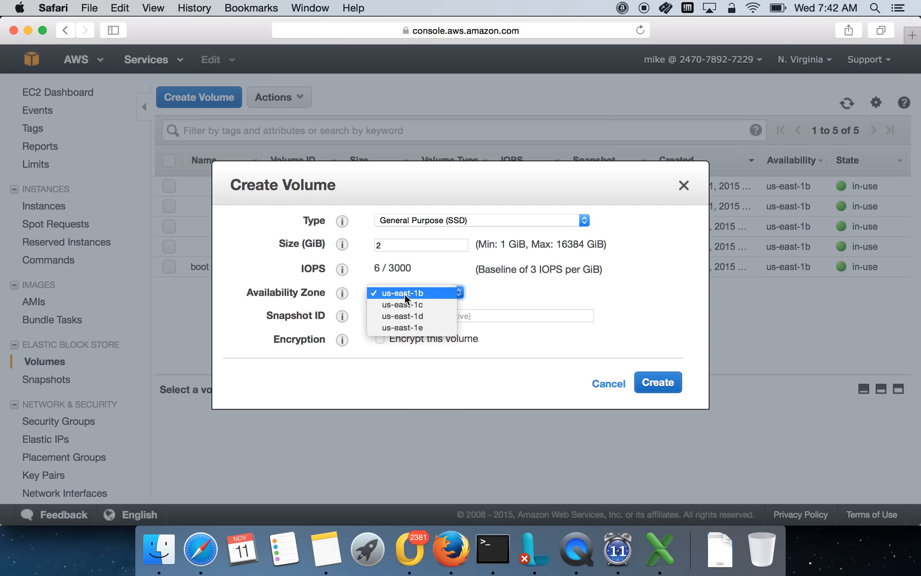
left_click(402, 328)
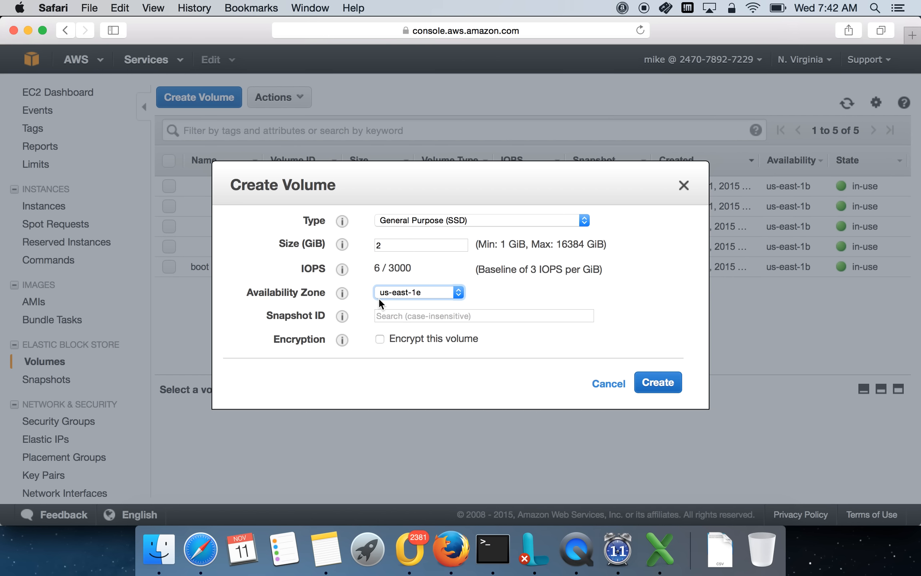
mouse_move(343, 294)
left_click(401, 291)
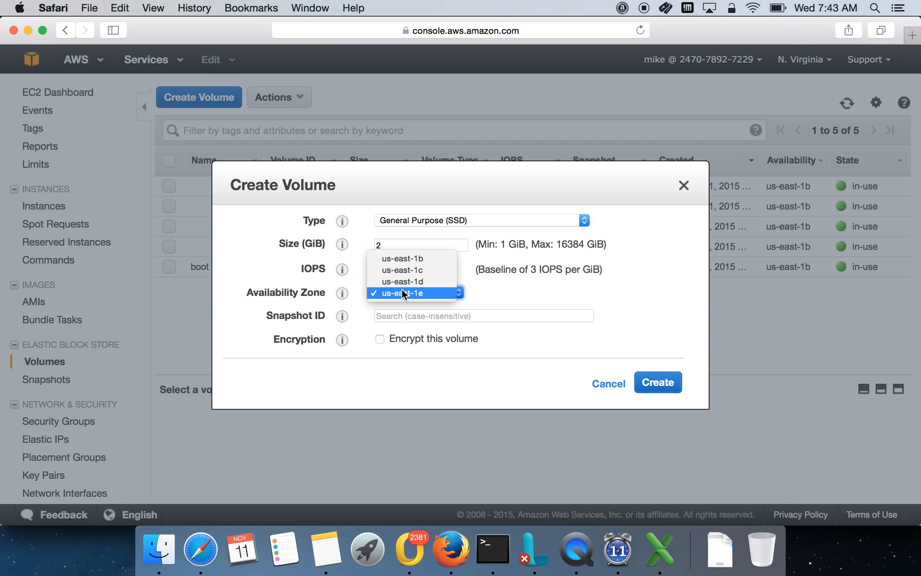
left_click(423, 258)
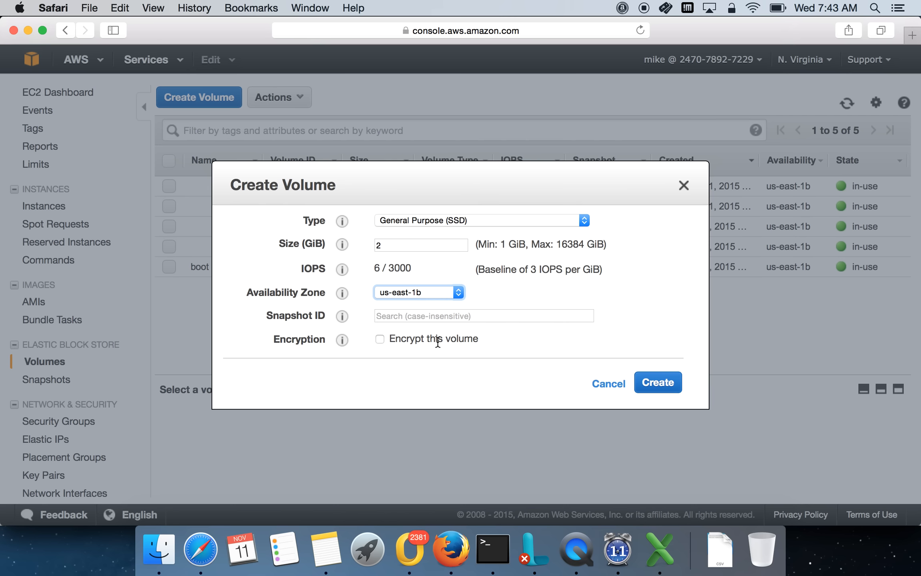
Try encrypting the volume to view the master key details, leave it unencrypted, and check the encryption help.
left_click(380, 339)
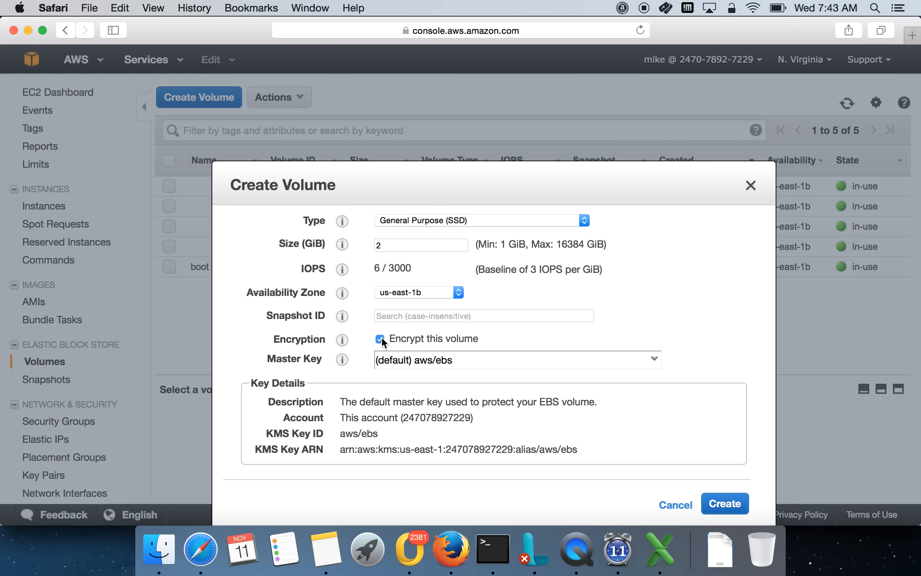
left_click(379, 339)
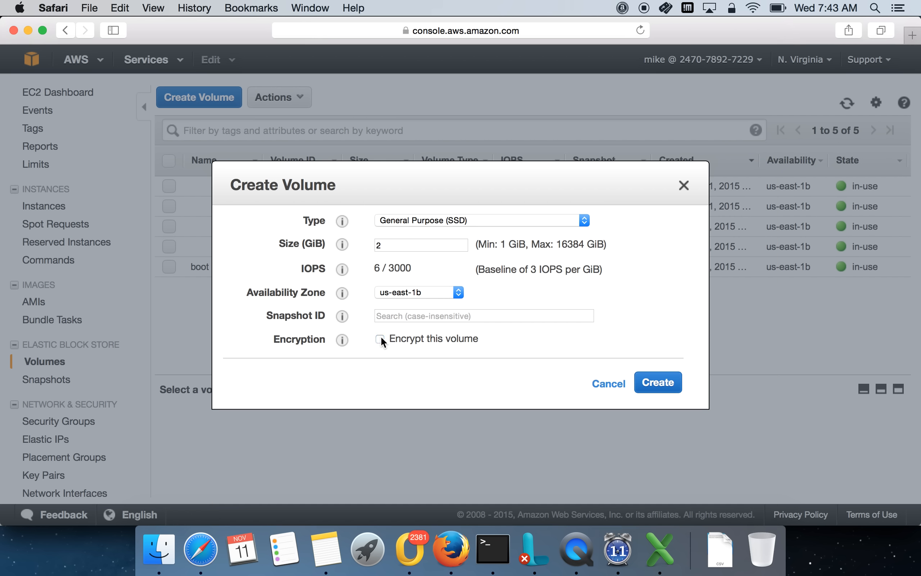
left_click(379, 339)
left_click(379, 339)
mouse_move(344, 341)
Create the volume and name it app-2GB.
left_click(667, 386)
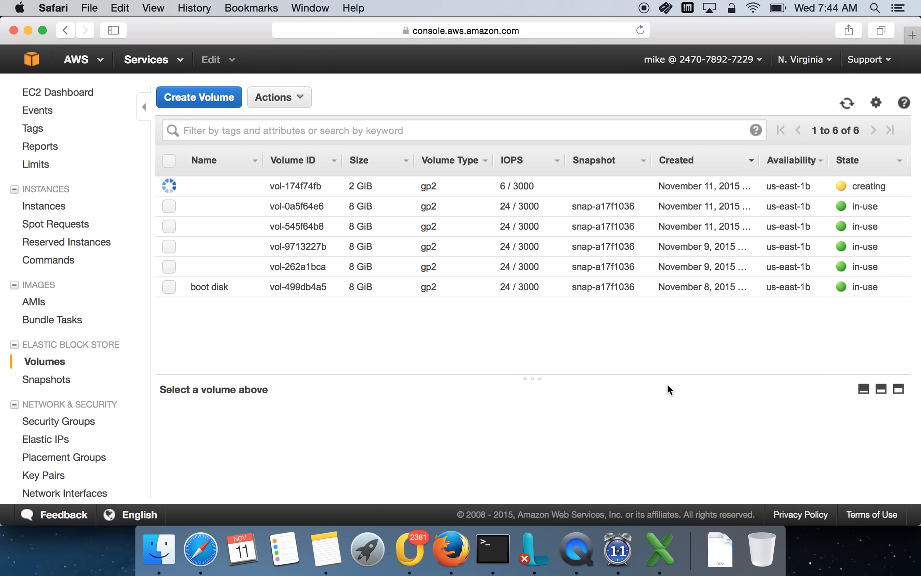
left_click(248, 185)
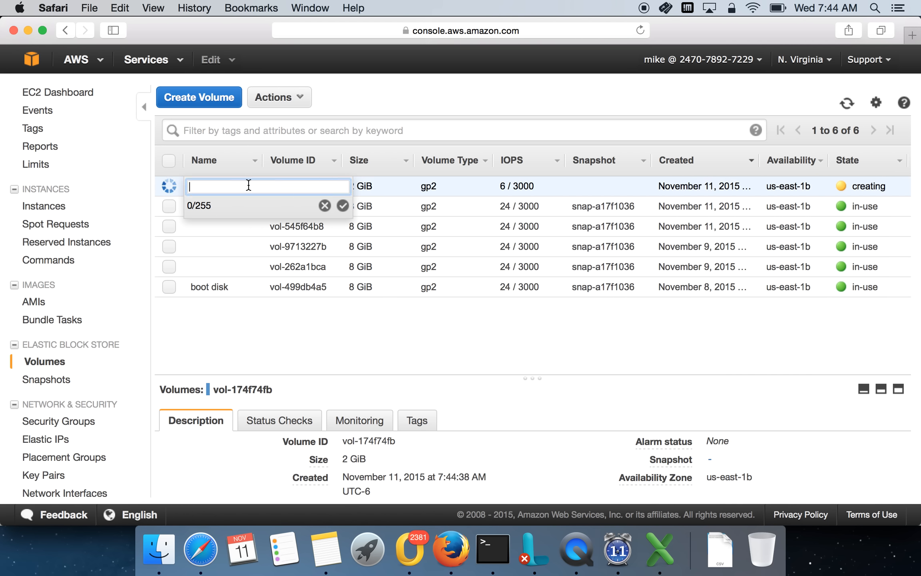
type("app-2GB")
left_click(342, 206)
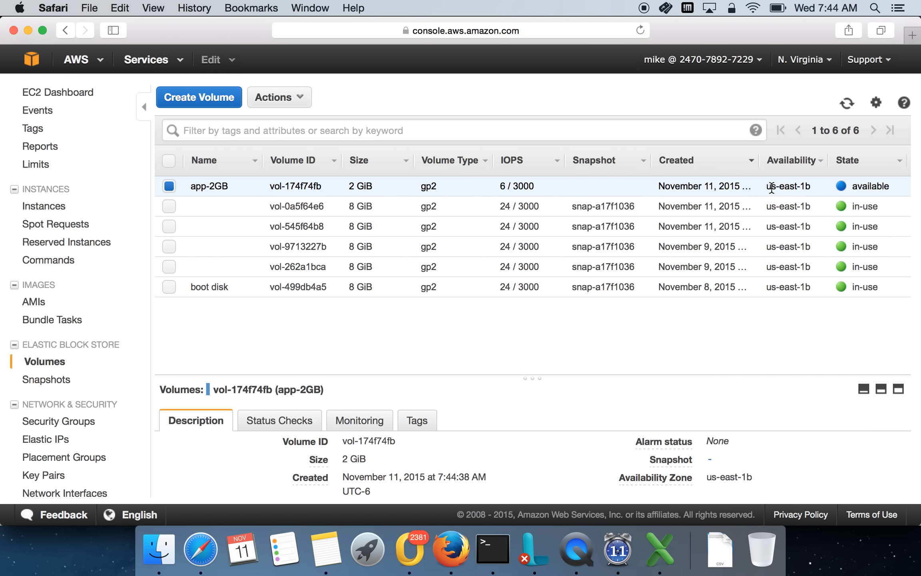
Check the instances' availability zones and set up attaching the app-2GB volume to the running instance Server-01.
left_click(68, 205)
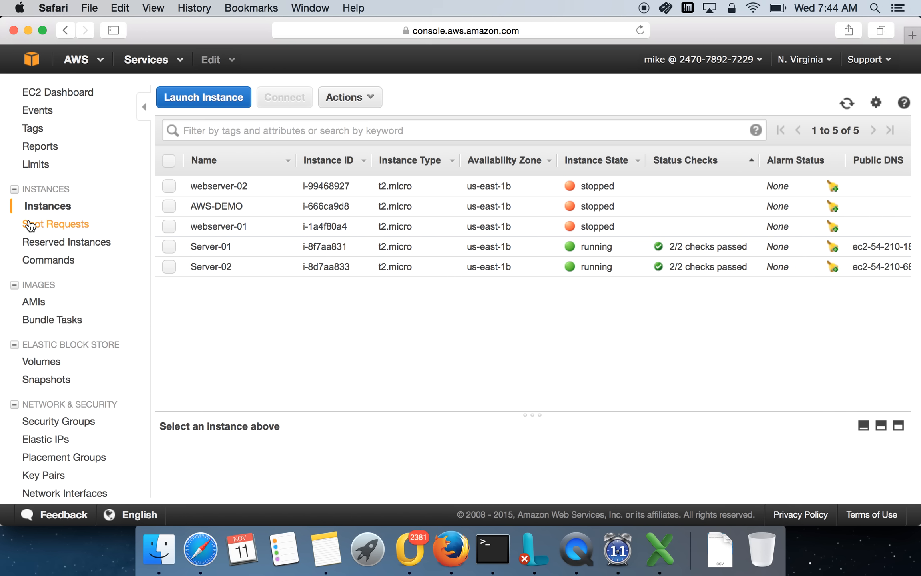
left_click(55, 363)
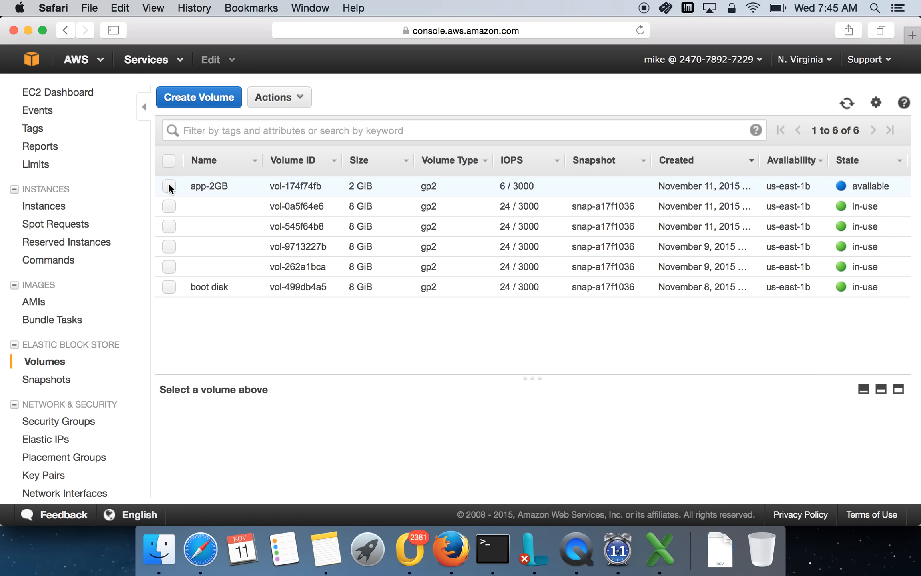
left_click(168, 184)
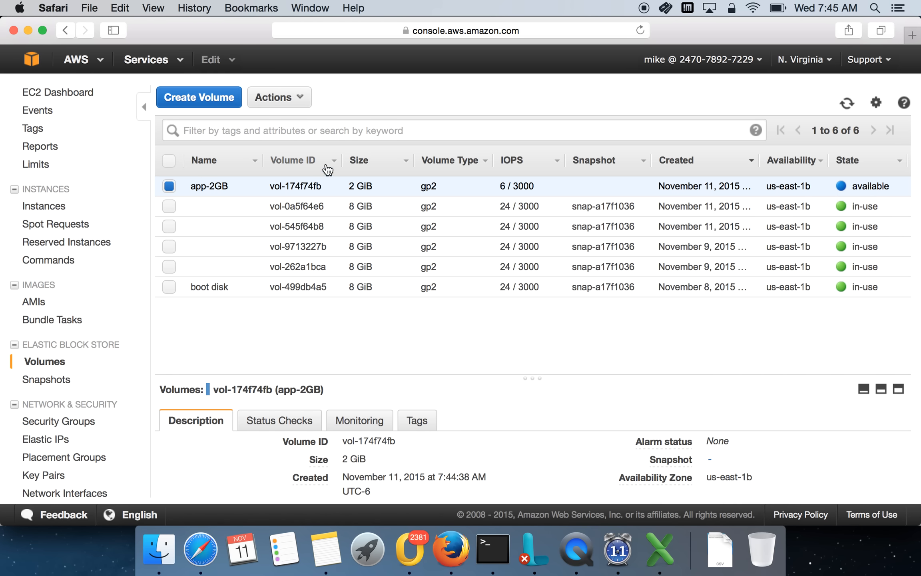
left_click(301, 102)
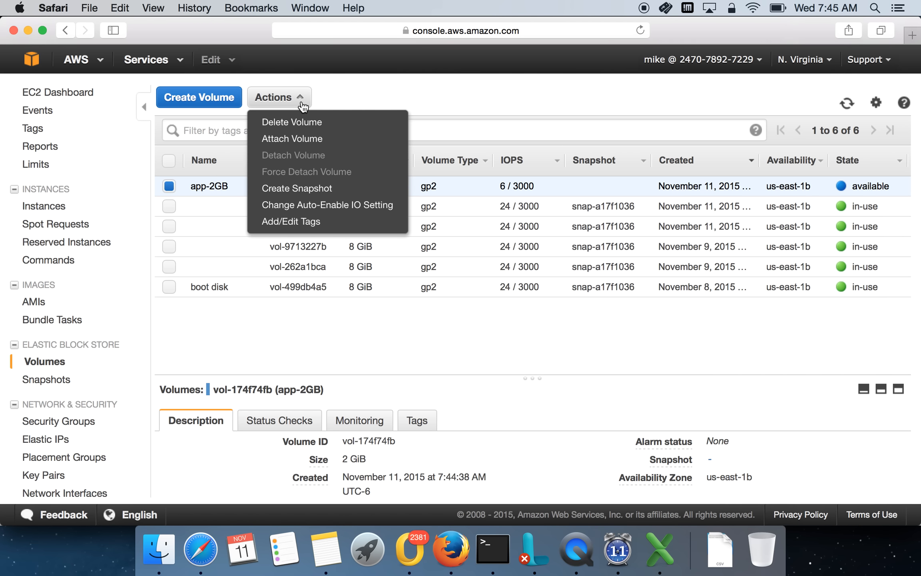
left_click(300, 137)
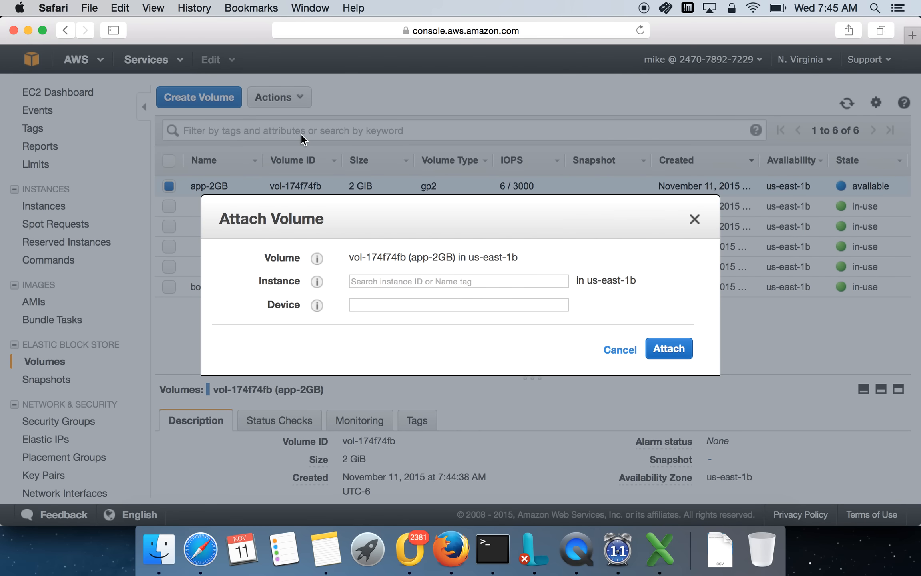
left_click(383, 282)
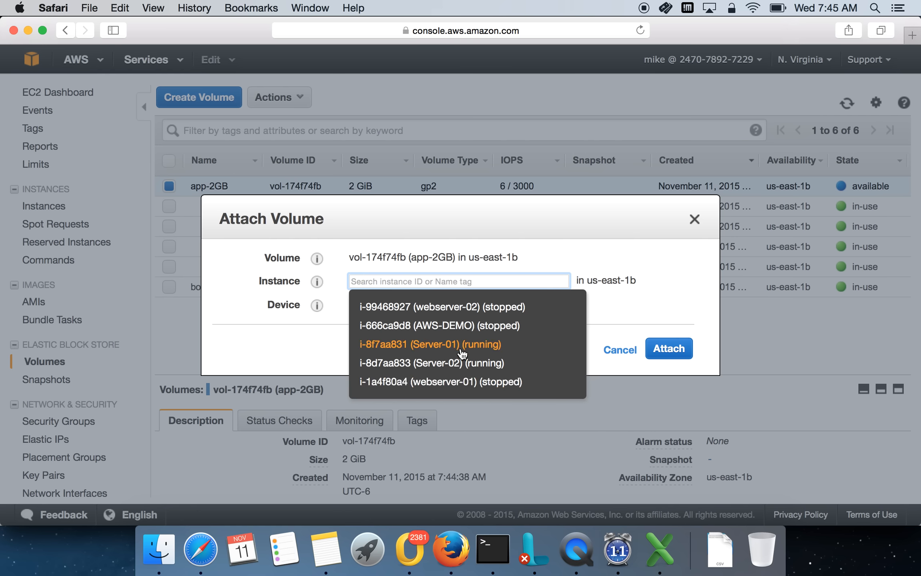
left_click(441, 351)
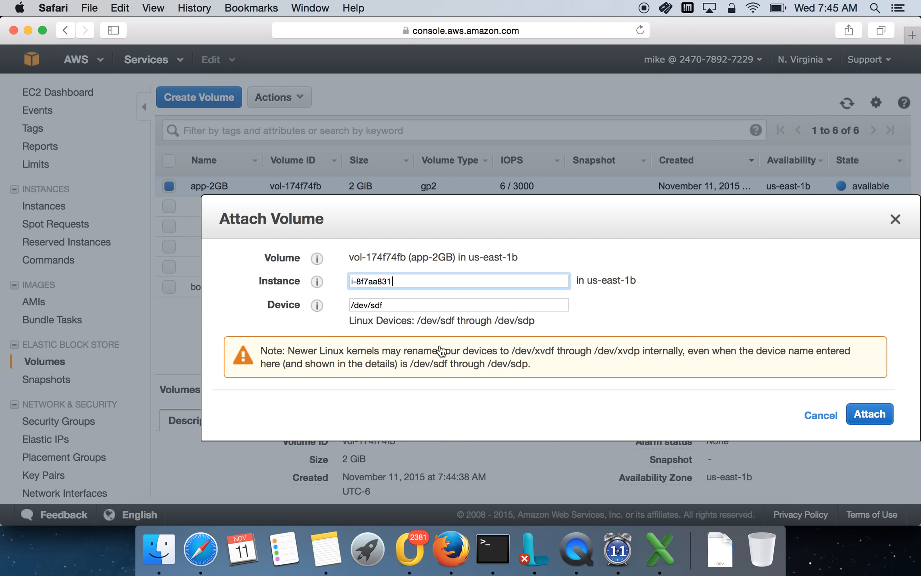
Examine the device name proposed for the attachment and the note on Linux device renaming.
triple_click(384, 307)
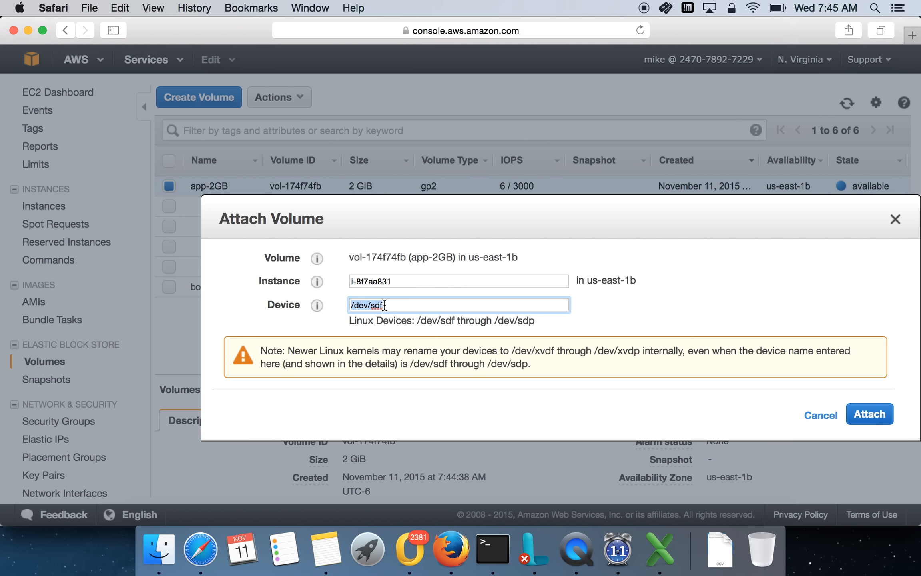
left_click(433, 311)
left_click(380, 309)
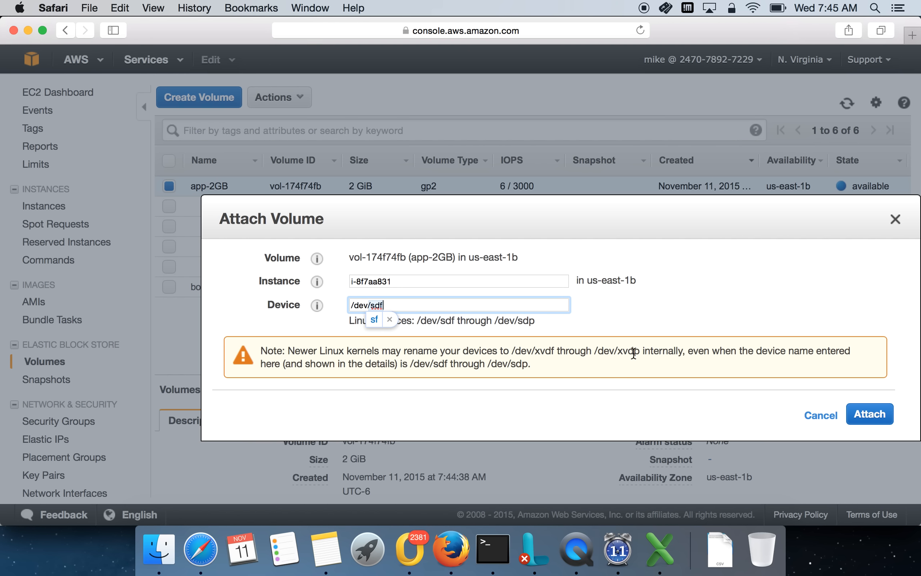
left_click(407, 301)
triple_click(407, 302)
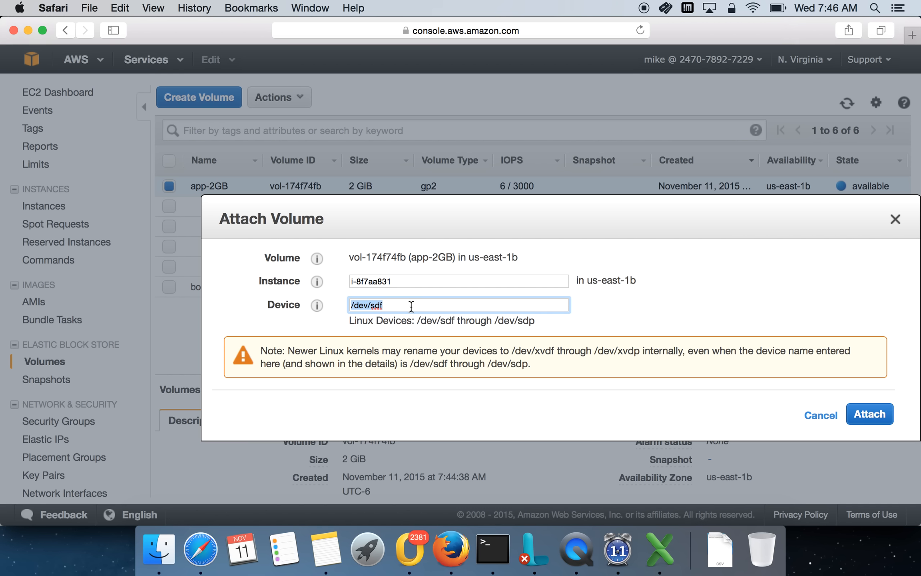
left_click(411, 305)
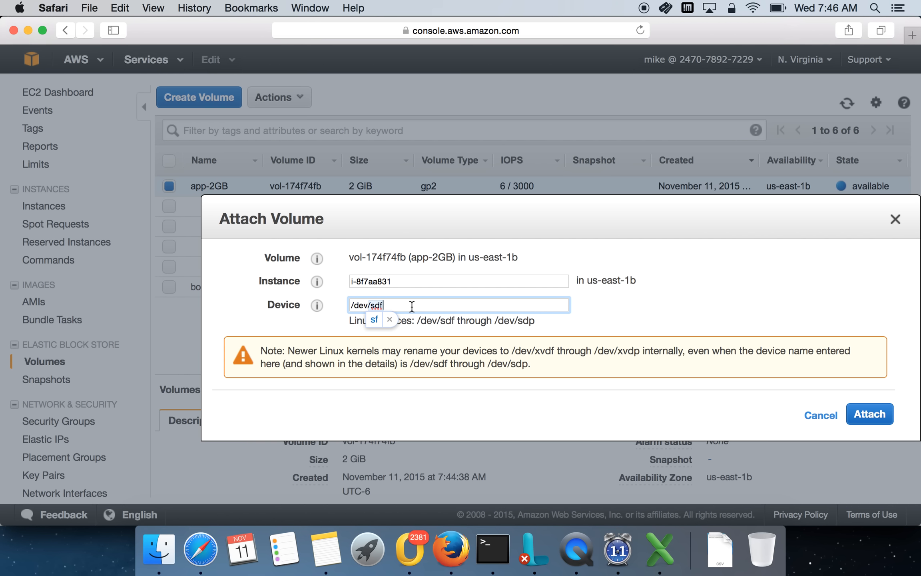
key("BackSpace")
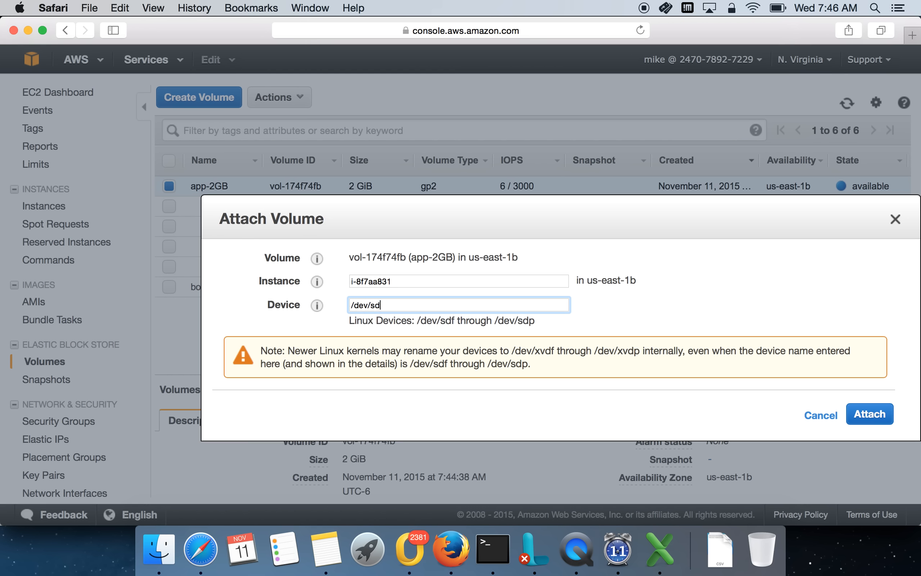
type("a1")
key("BackSpace")
key("BackSpace")
key("BackSpace")
key("BackSpace")
type("xvdf")
key("BackSpace")
key("BackSpace")
key("BackSpace")
key("BackSpace")
left_click(820, 418)
Attach the app-2GB volume to the Server-01 instance i-8f7aa831 as device /dev/sdf.
left_click(275, 98)
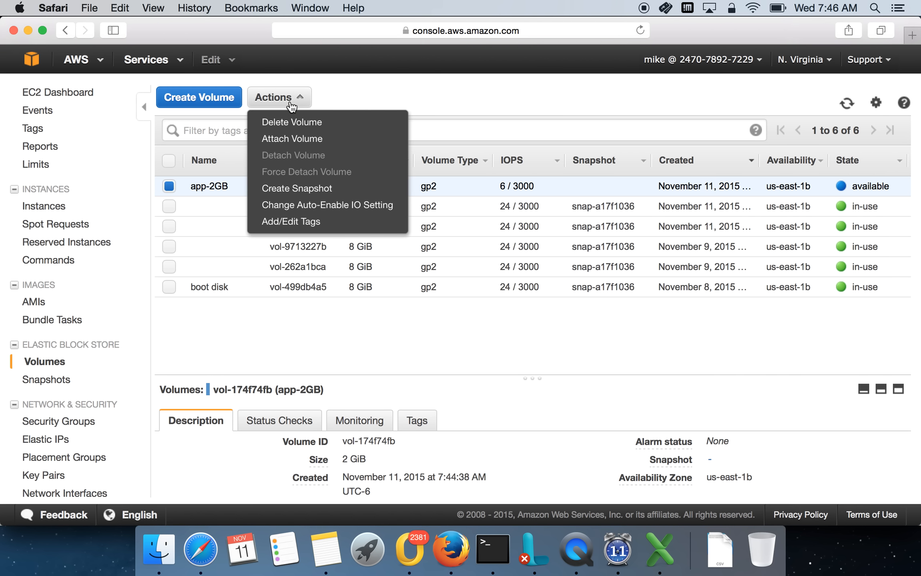
left_click(311, 138)
left_click(448, 281)
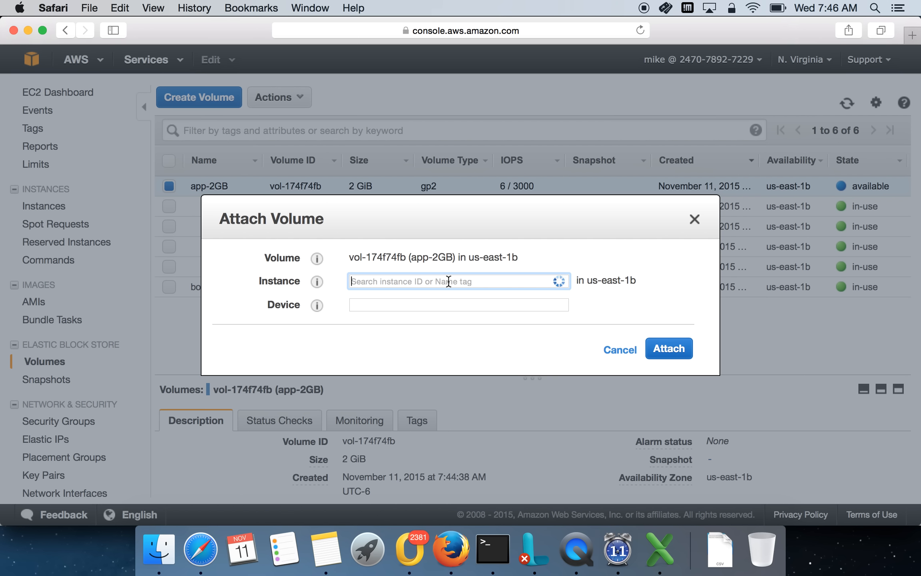
left_click(459, 347)
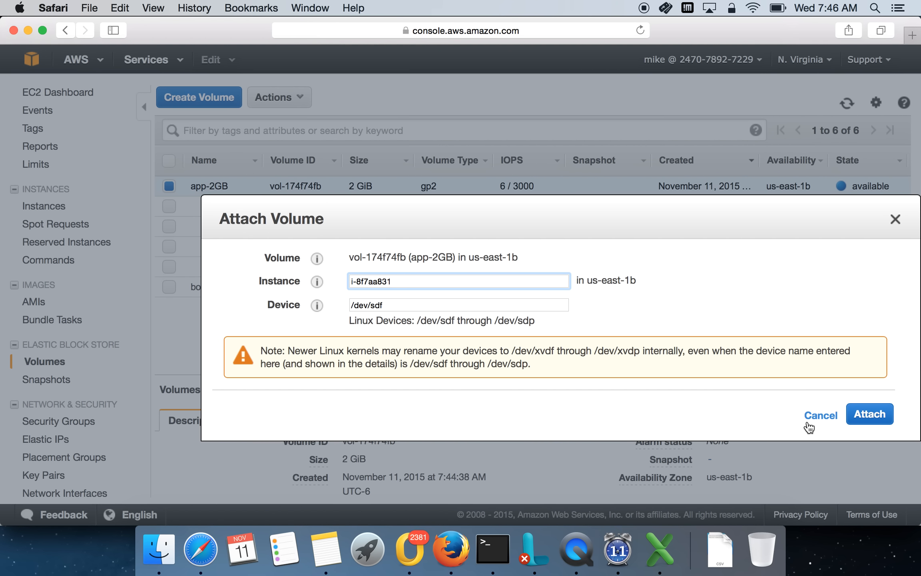
left_click(399, 304)
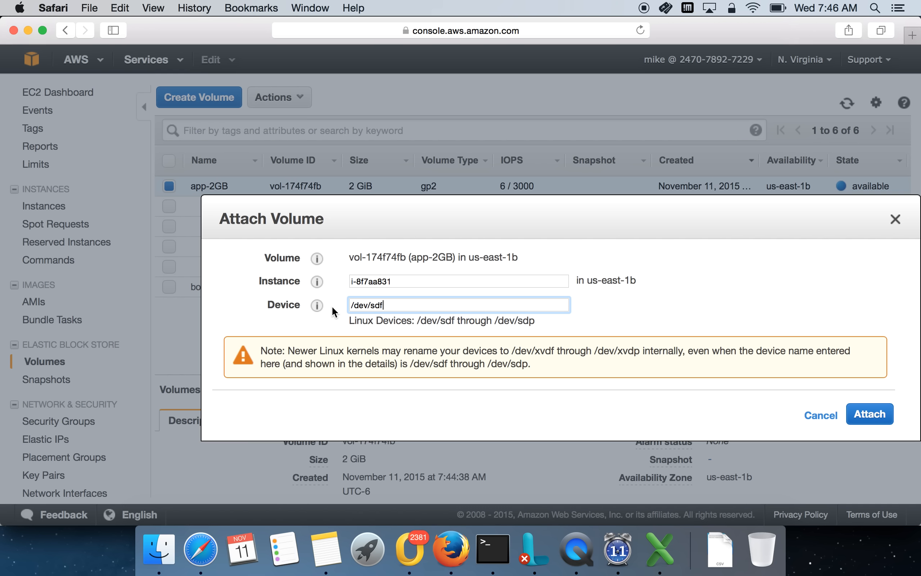
double_click(375, 305)
triple_click(375, 304)
left_click(878, 419)
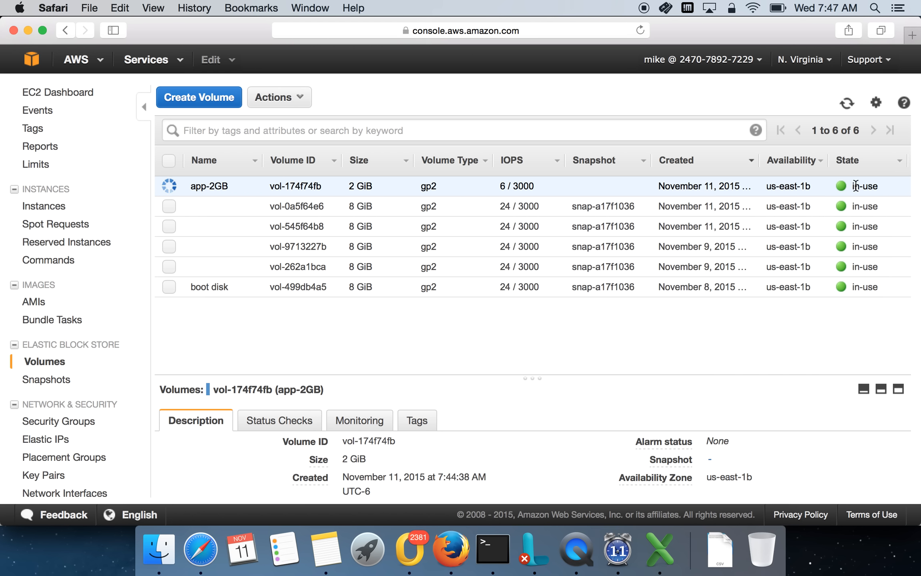
Refresh the volume list and check the block devices in Server-01's instance description.
left_click(846, 106)
left_click(51, 205)
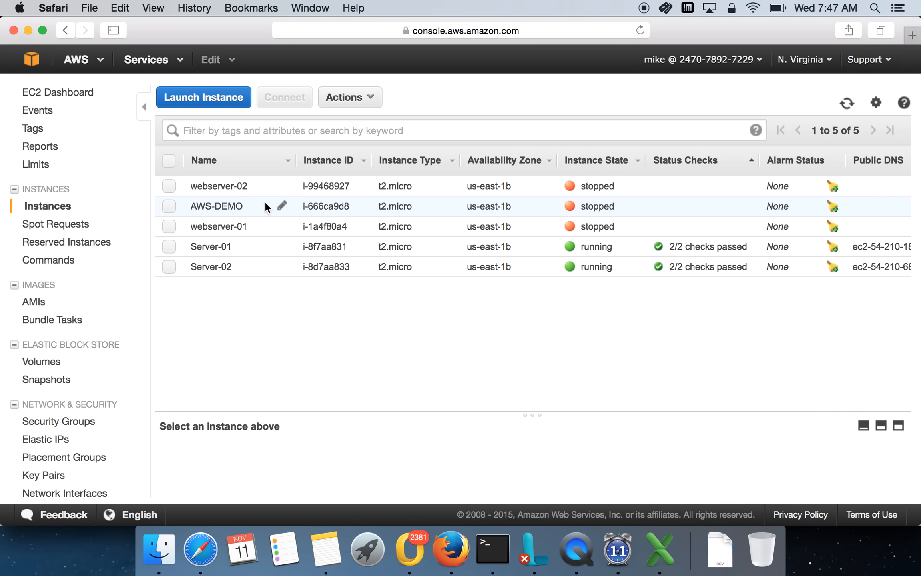
left_click(220, 243)
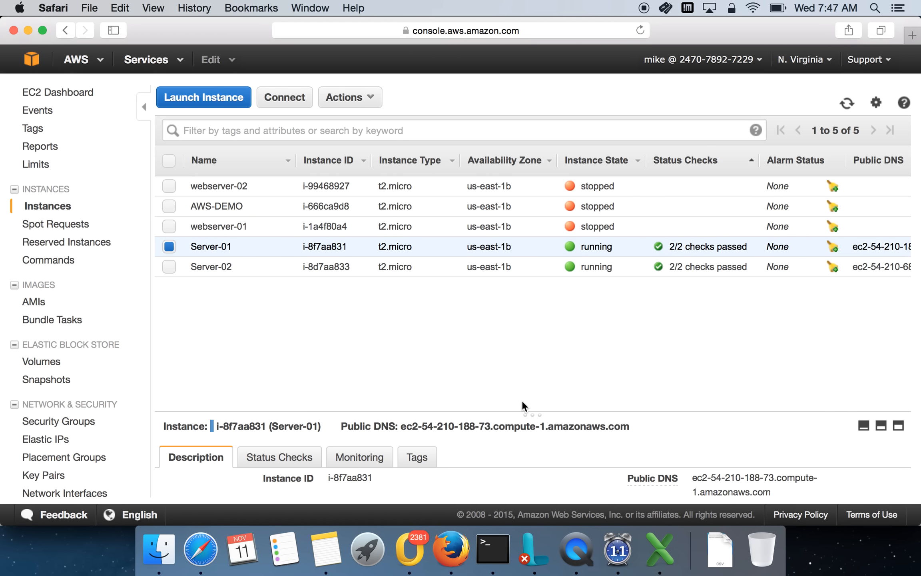
left_click_drag(539, 411, 541, 272)
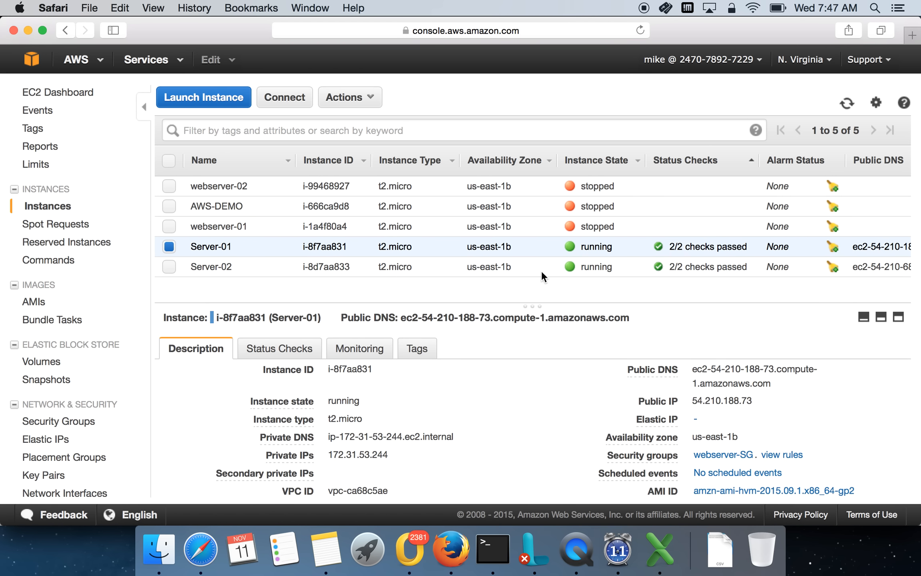
scroll(541, 380, "down", 6)
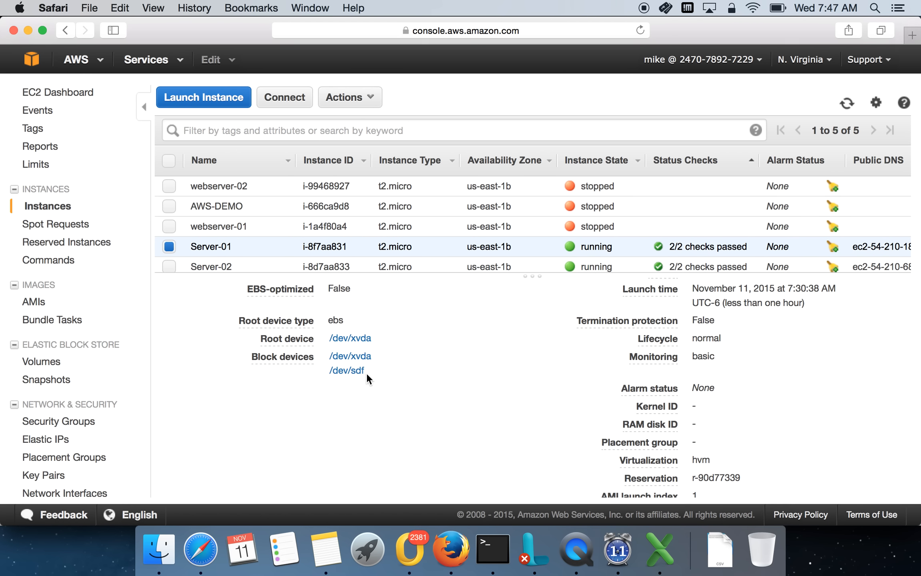
Switch to the Terminal session on Server-01 and list its block devices with lsblk to identify the new disk.
left_click(493, 547)
left_click(365, 279)
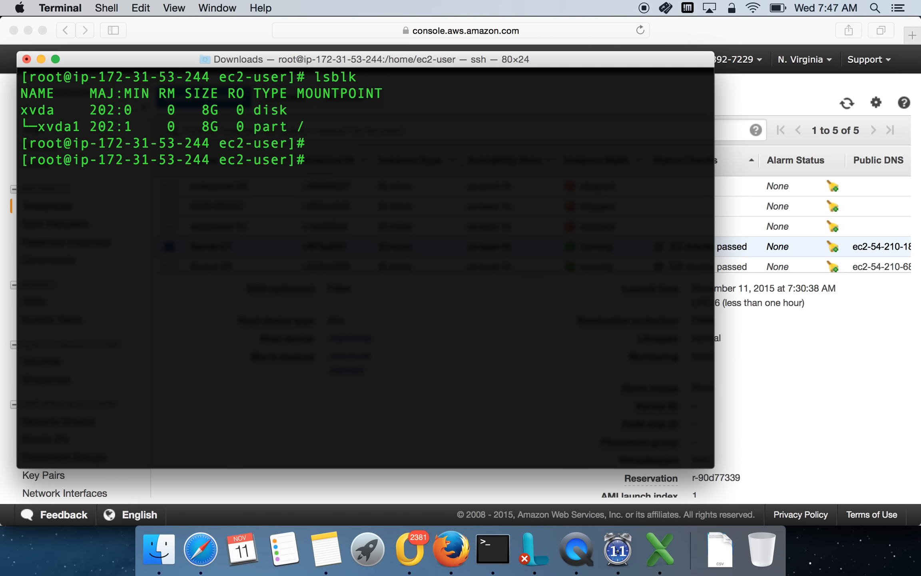
double_click(326, 78)
left_click(326, 78)
left_click(326, 78)
key("Up")
key("Return")
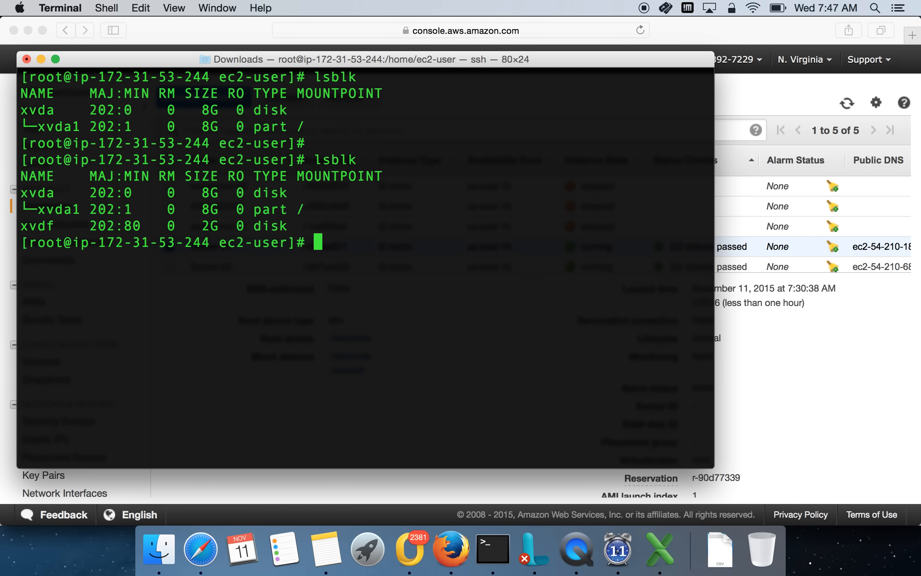
double_click(49, 227)
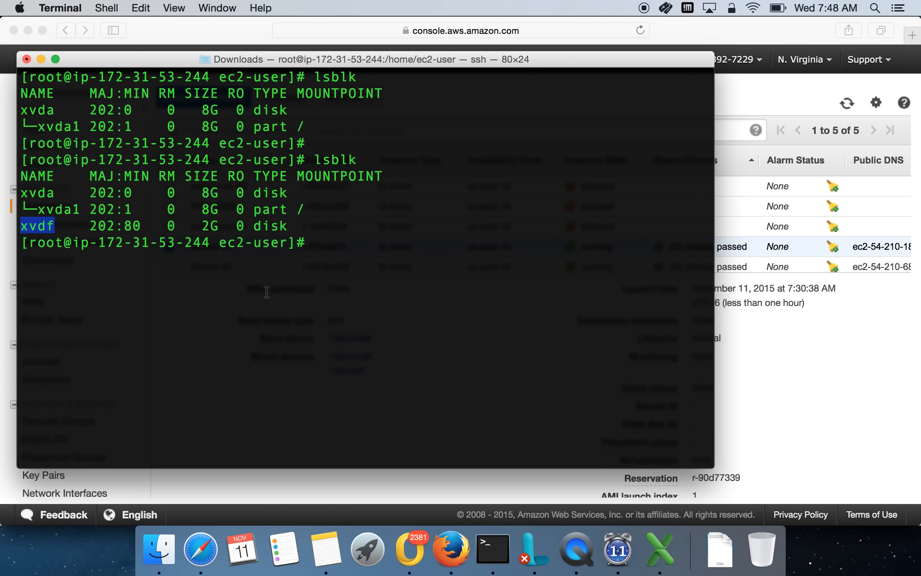
left_click_drag(201, 227, 210, 227)
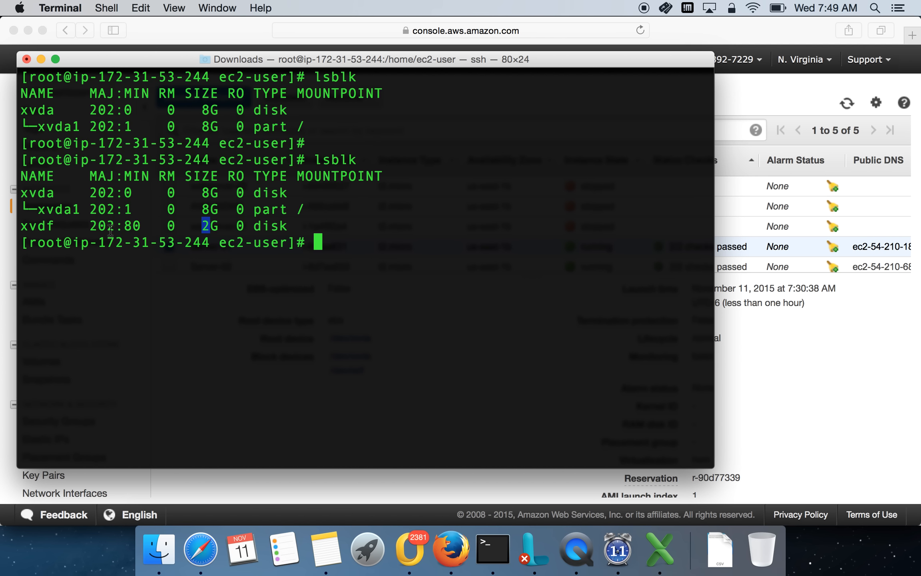
double_click(45, 228)
Create an ext4 file system on /dev/xvdf with mkfs.ext4.
left_click(301, 323)
type("mkfs.ext")
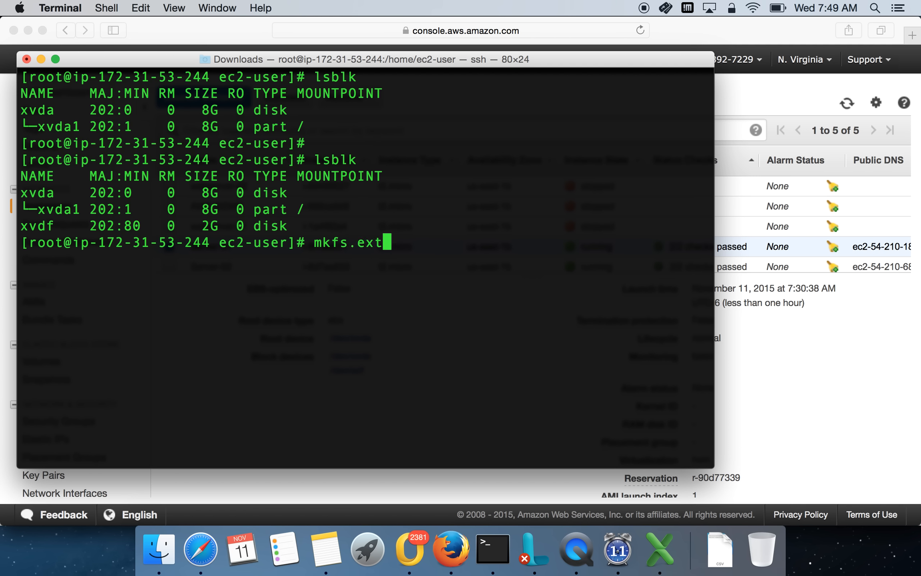
type("4 /dev/xvdf")
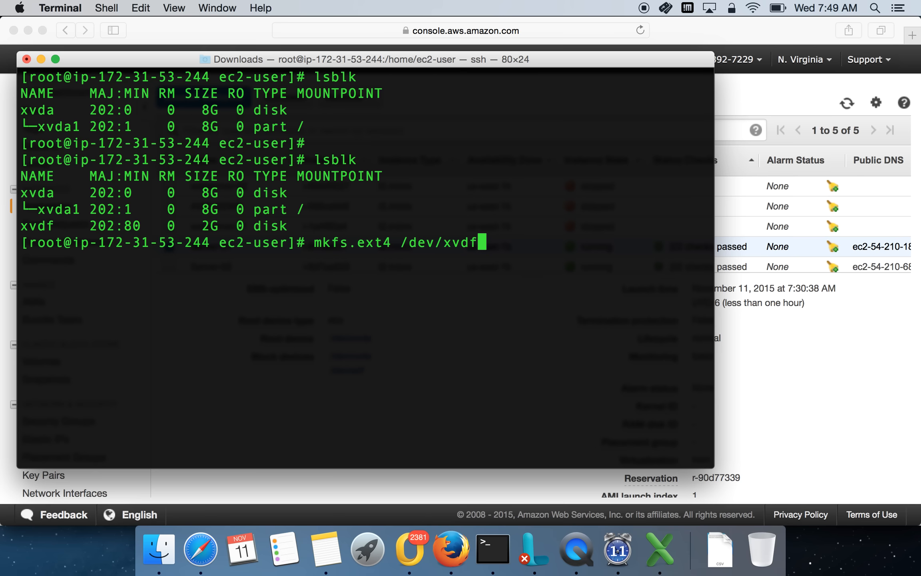
key("Return")
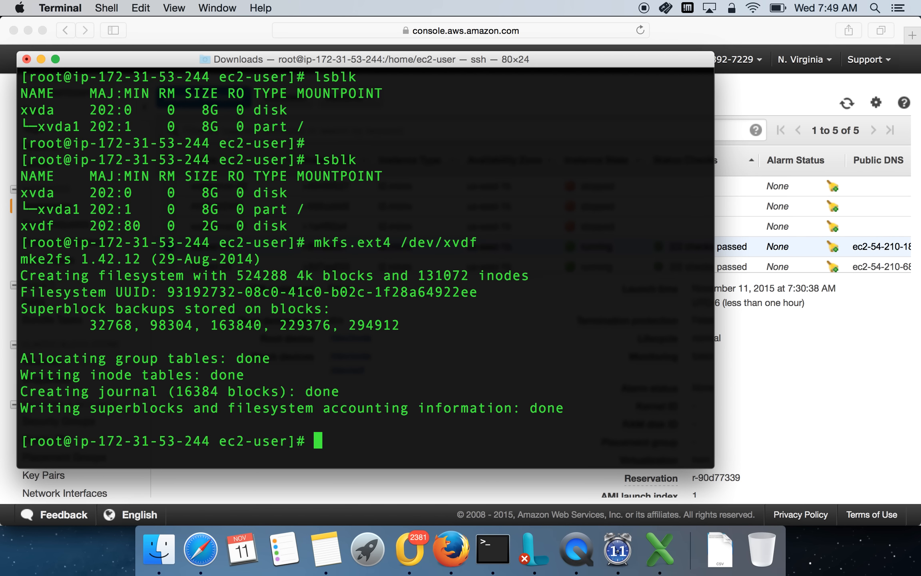
Create the directory /app and mount /dev/xvdf on it with file system type ext4.
type("mkdir /a")
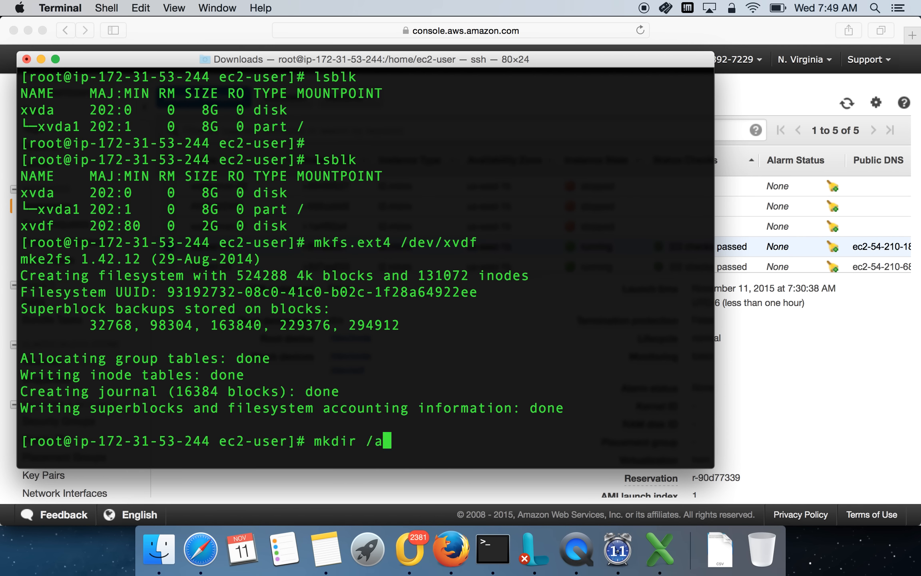
type("pp")
key("Return")
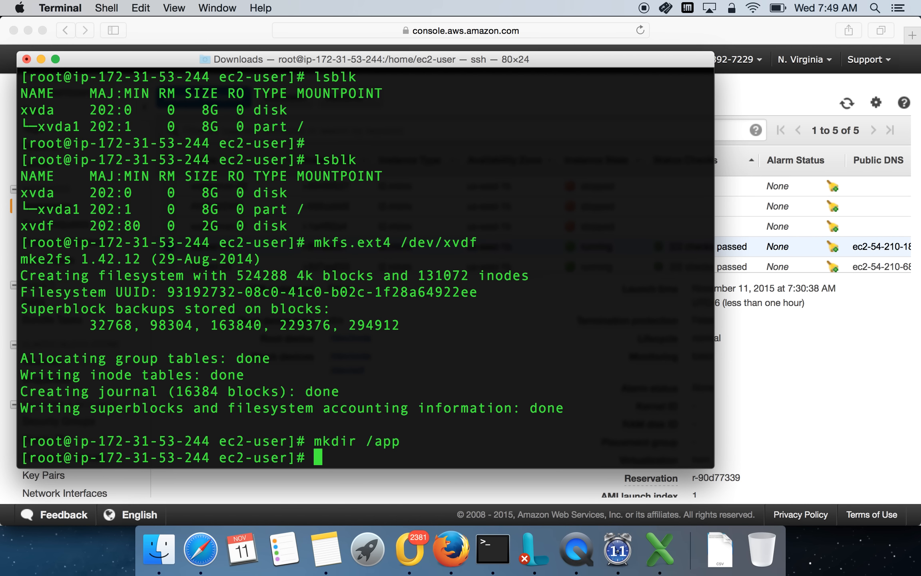
type("mount /dev")
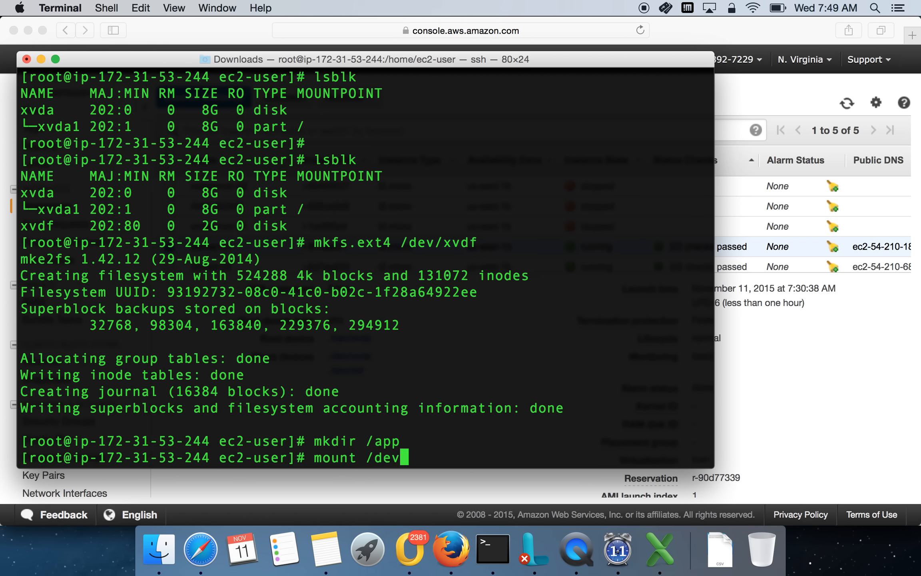
key("BackSpace")
key("BackSpace")
key("BackSpace")
key("BackSpace")
type("-t ext4 /dev/xc")
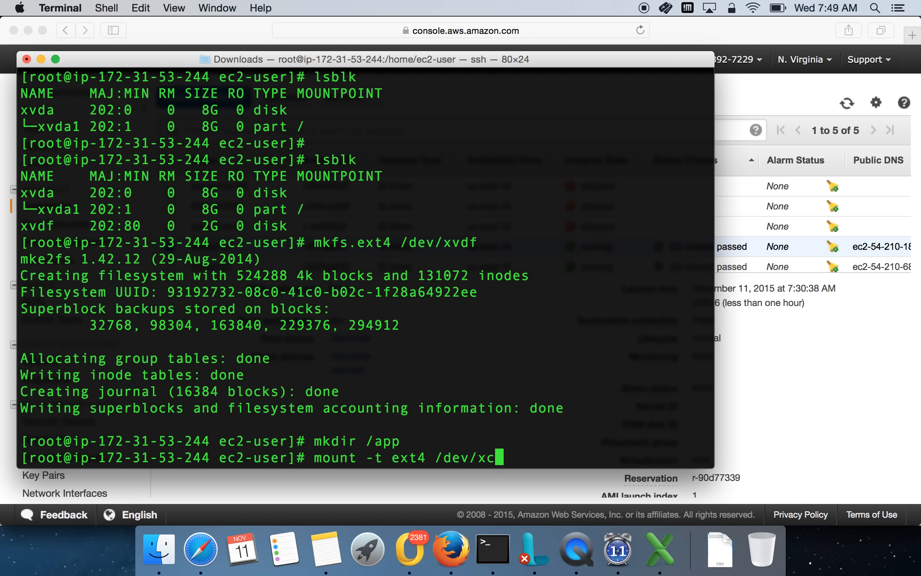
key("BackSpace")
type("vdf /app")
key("Return")
Check the mounted file systems and the /dev/xvdf entry with df -h.
type("df -h")
key("Return")
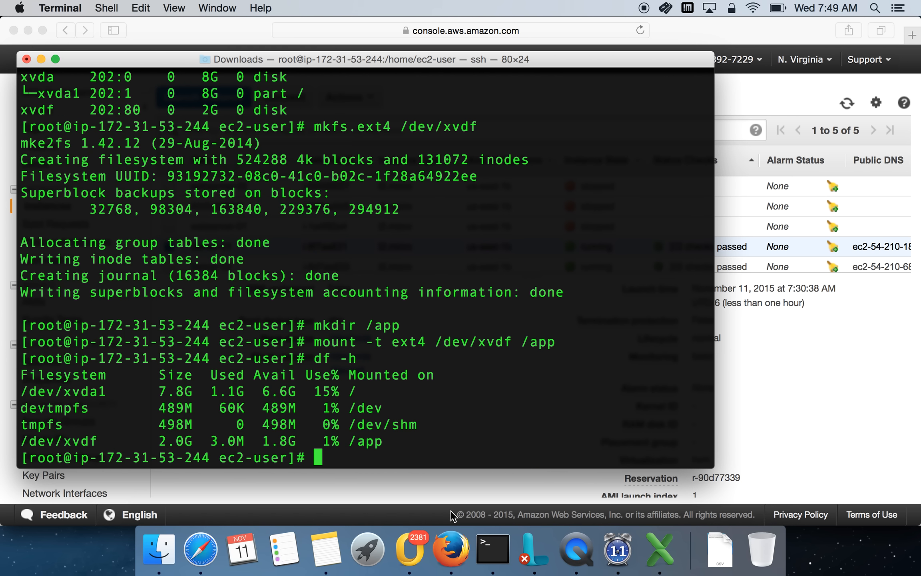
type("df")
key("BackSpace")
key("BackSpace")
triple_click(91, 440)
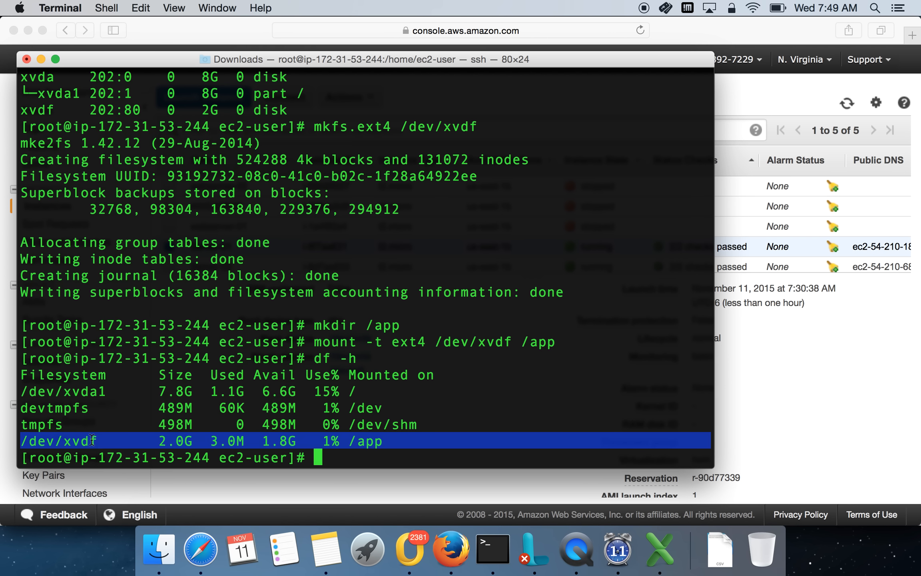
left_click(375, 449)
Change to the /app directory and create the empty files a, b, c and d with touch.
type("cd /app")
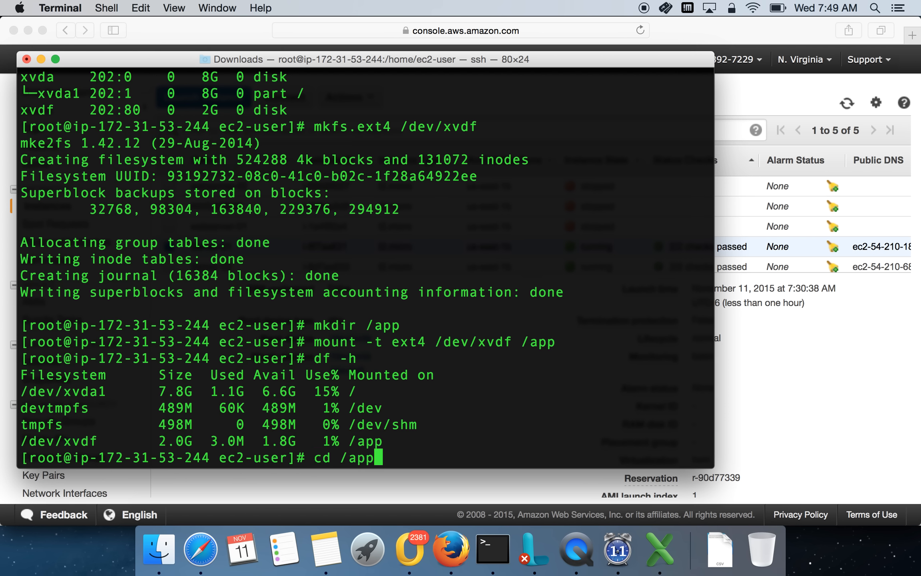
key("Return")
type("touch ")
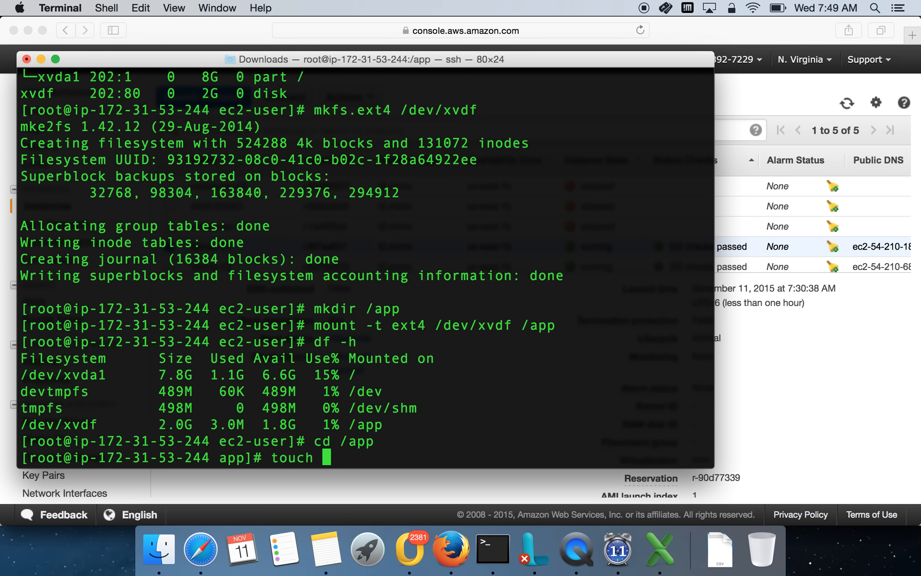
type("a b c d")
key("Return")
List the contents of /app with ls -ltr.
type("l s-")
key("BackSpace")
key("BackSpace")
key("BackSpace")
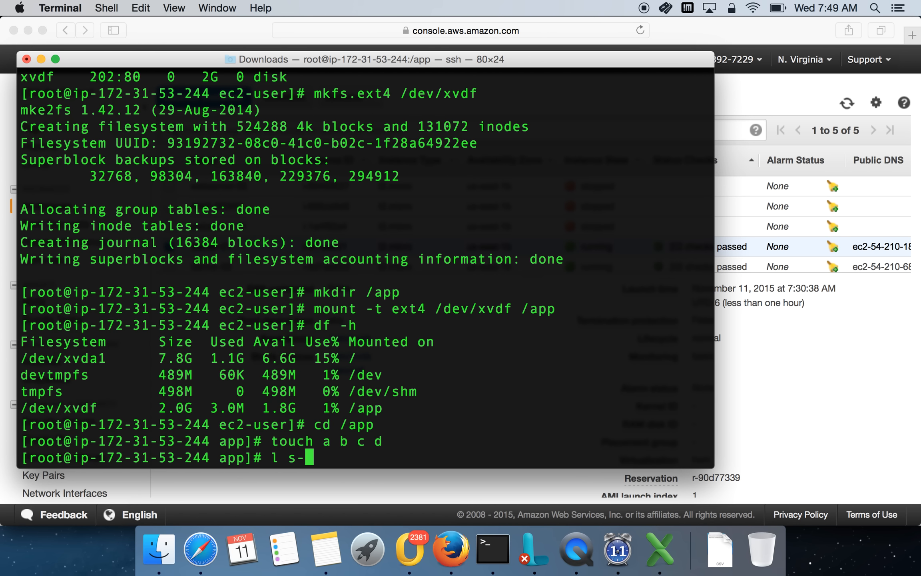
type("s -ltr")
key("Return")
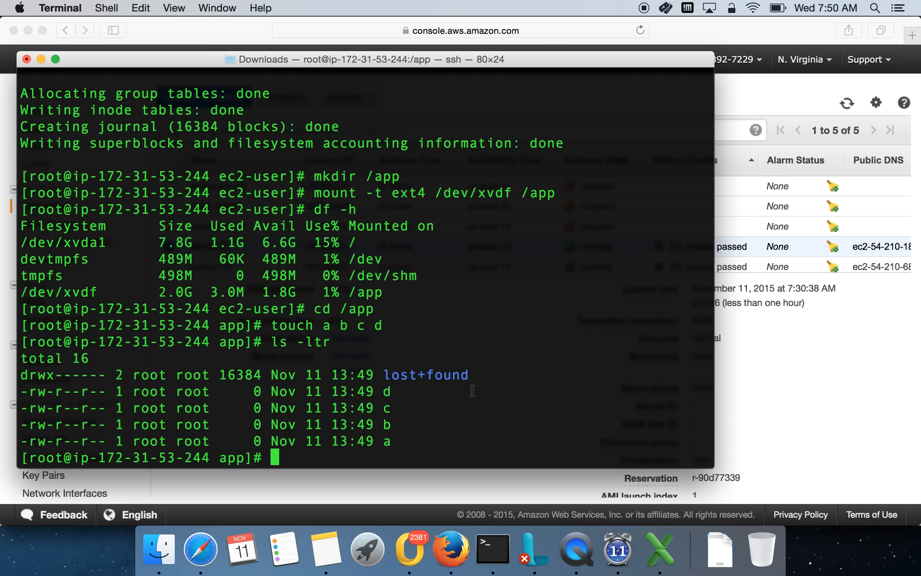
Switch to Safari, view the details of Server-01's /dev/sdf block device and open its EBS volume.
left_click(779, 386)
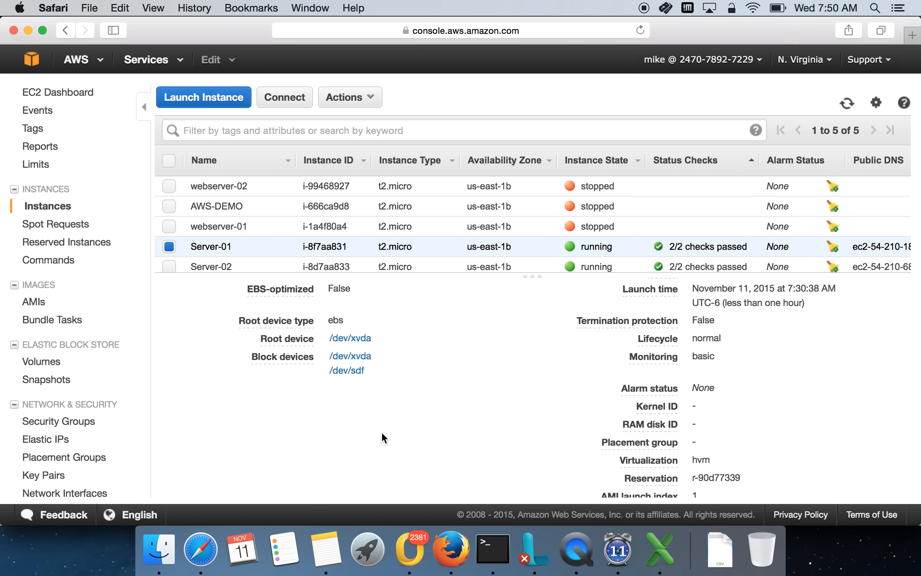
left_click(362, 374)
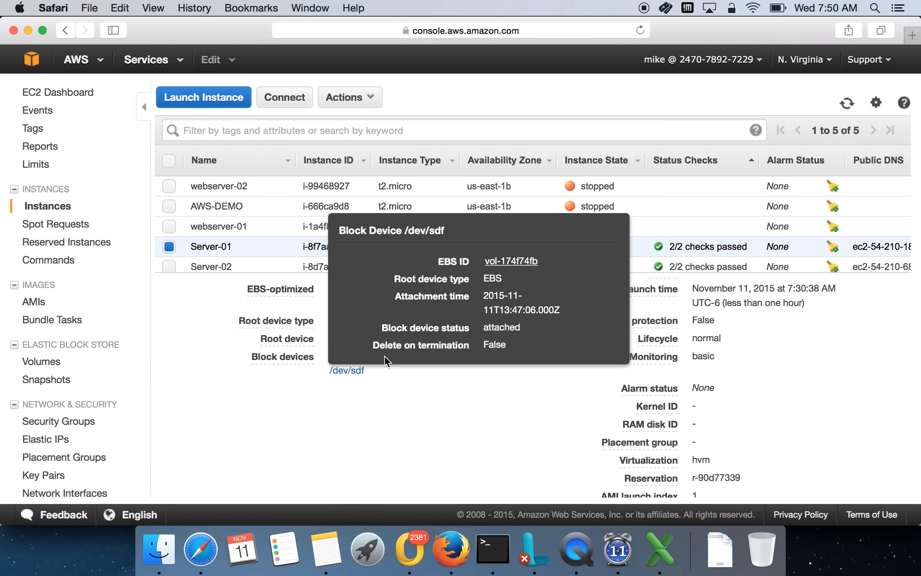
left_click(512, 264)
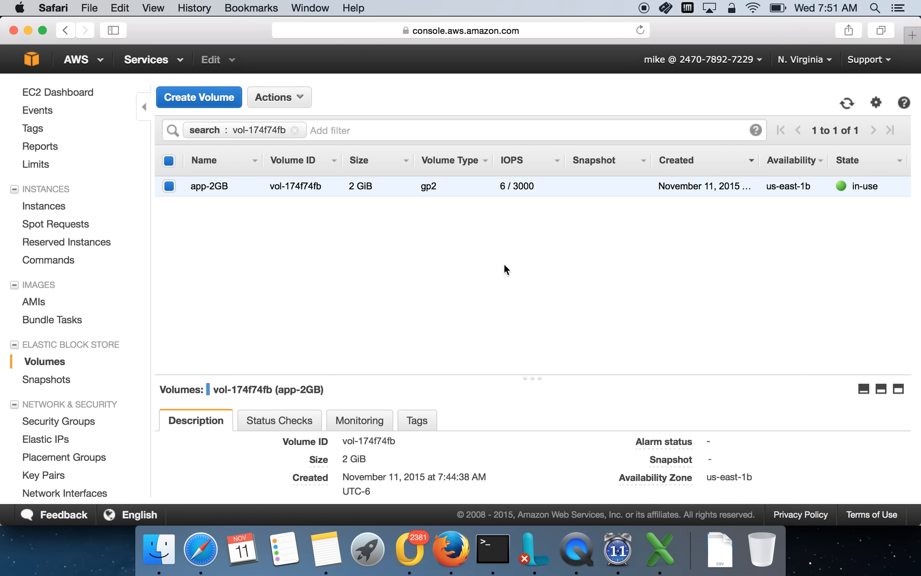
Create a snapshot of the app-2GB volume named 2gb-app-snap.
left_click(300, 99)
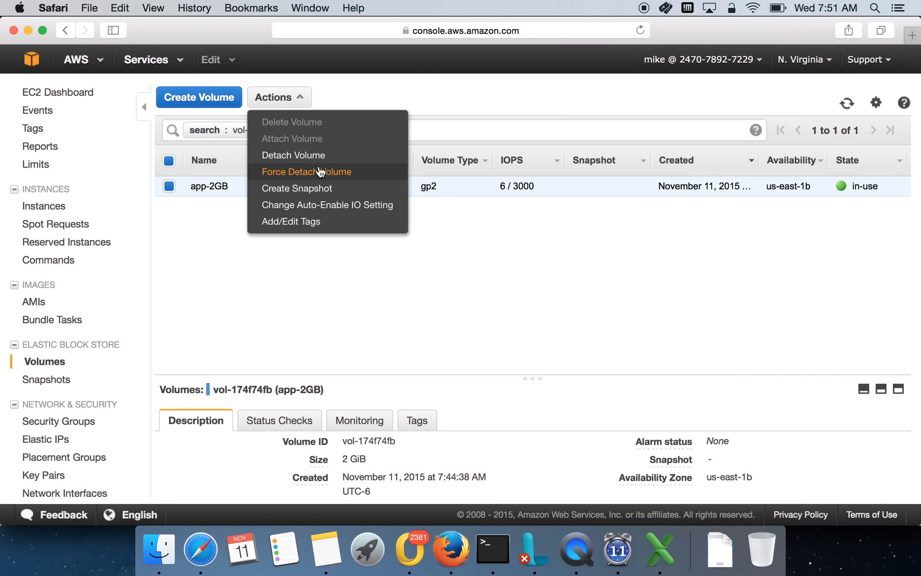
left_click(318, 189)
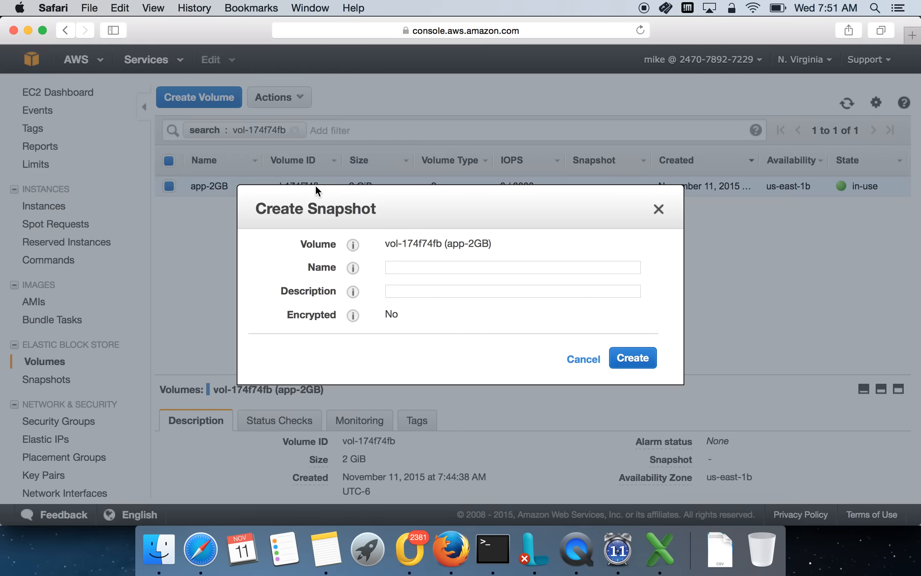
left_click(405, 267)
type("2gl")
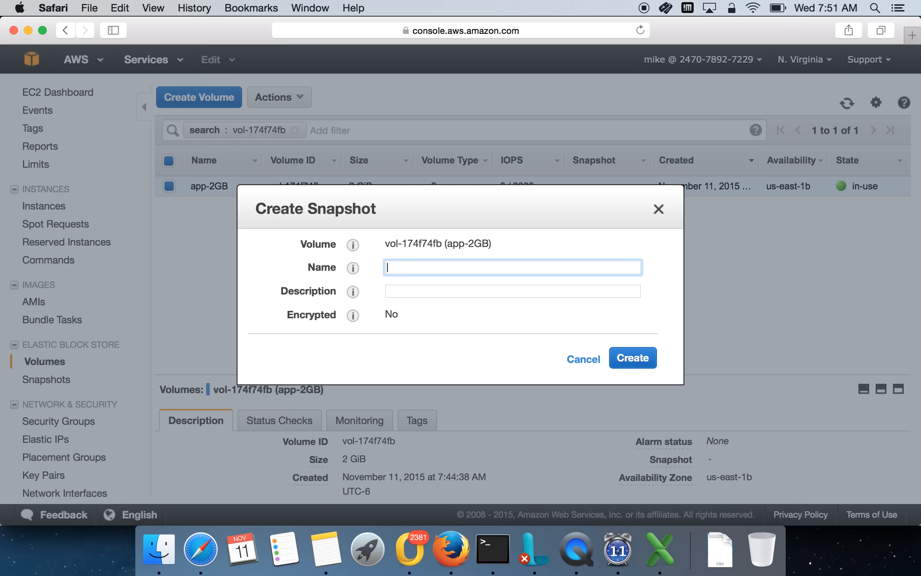
key("BackSpace")
type("b-app-sa")
type("np")
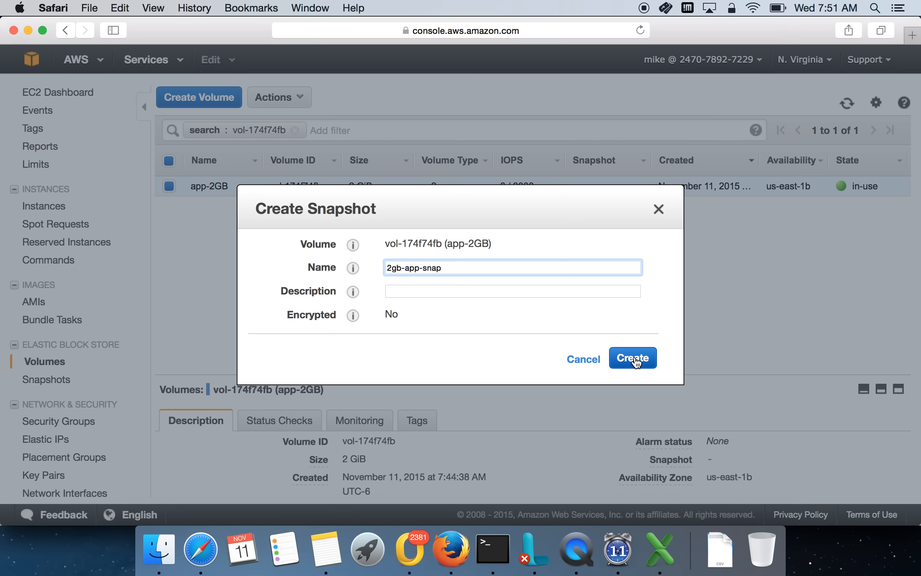
left_click(635, 361)
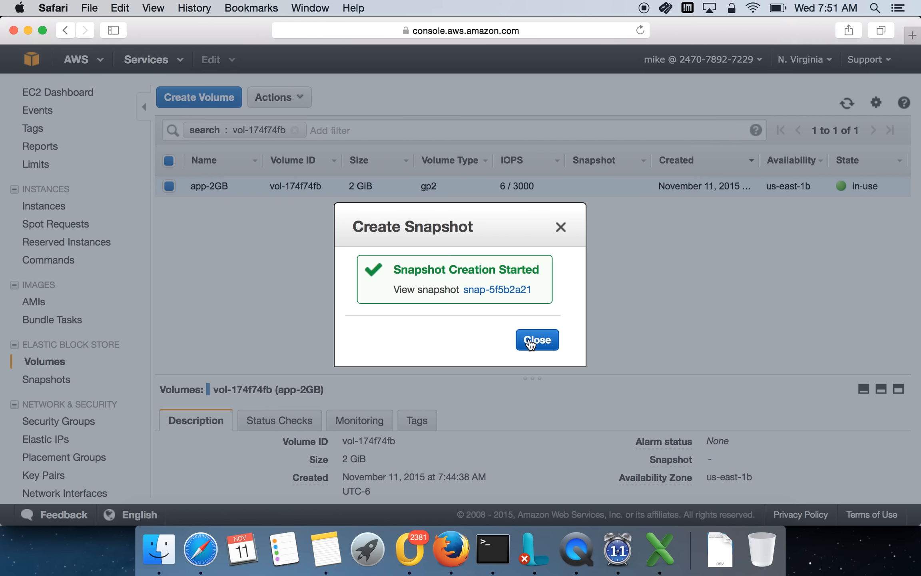
left_click(530, 343)
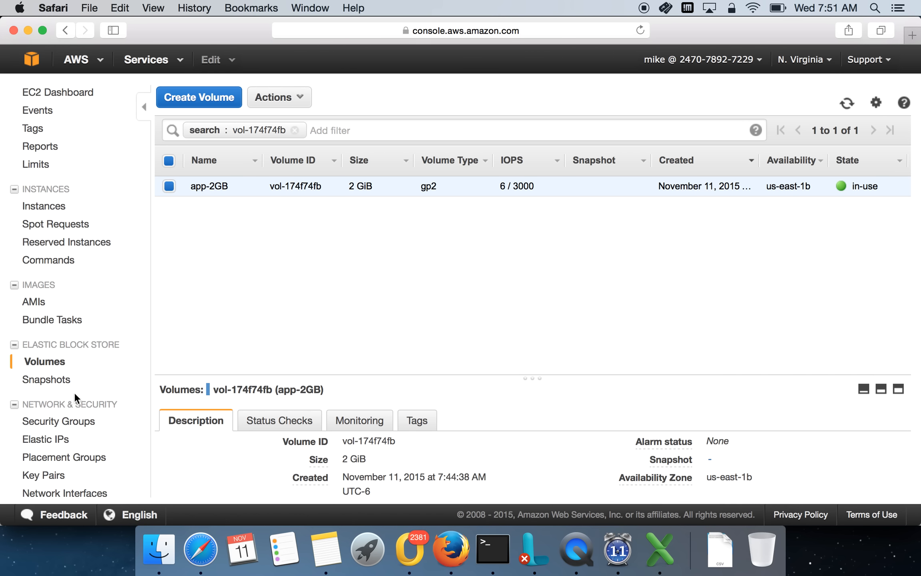
Go to the snapshots list and open the volume creation form for 2gb-app-snap.
left_click(41, 379)
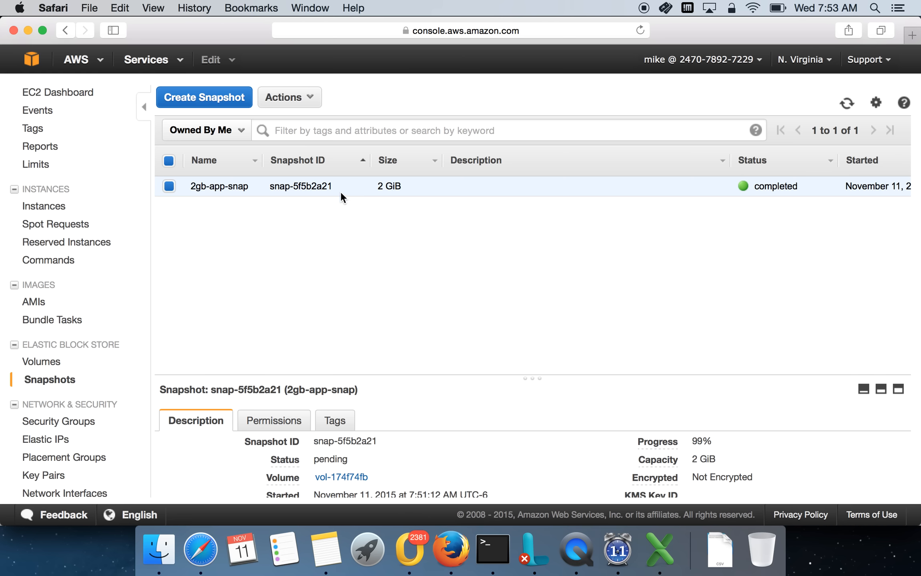
left_click(309, 98)
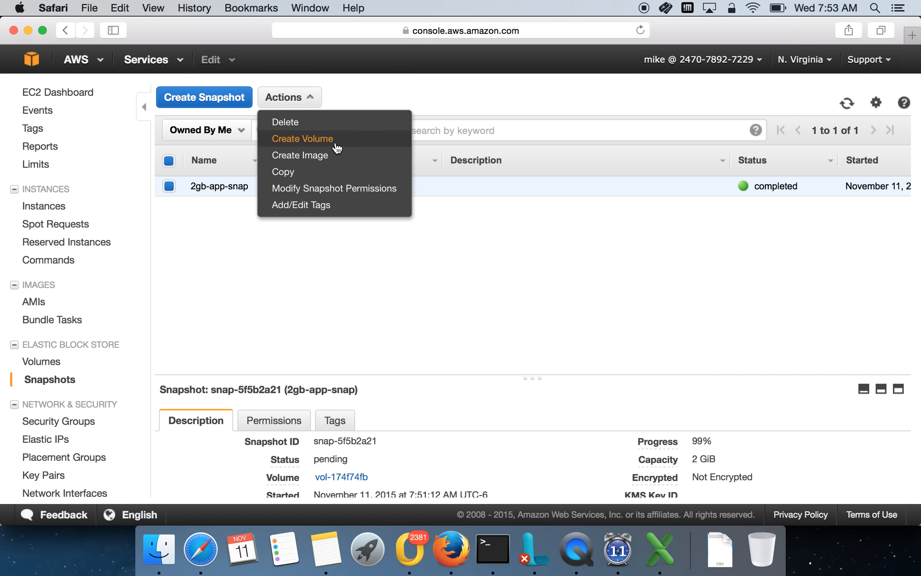
left_click(336, 145)
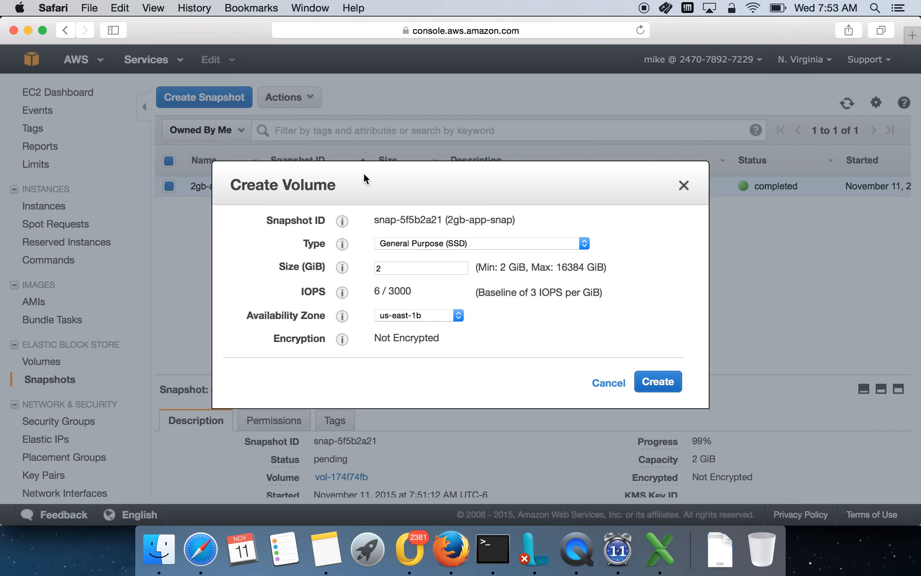
left_click_drag(363, 171, 418, 157)
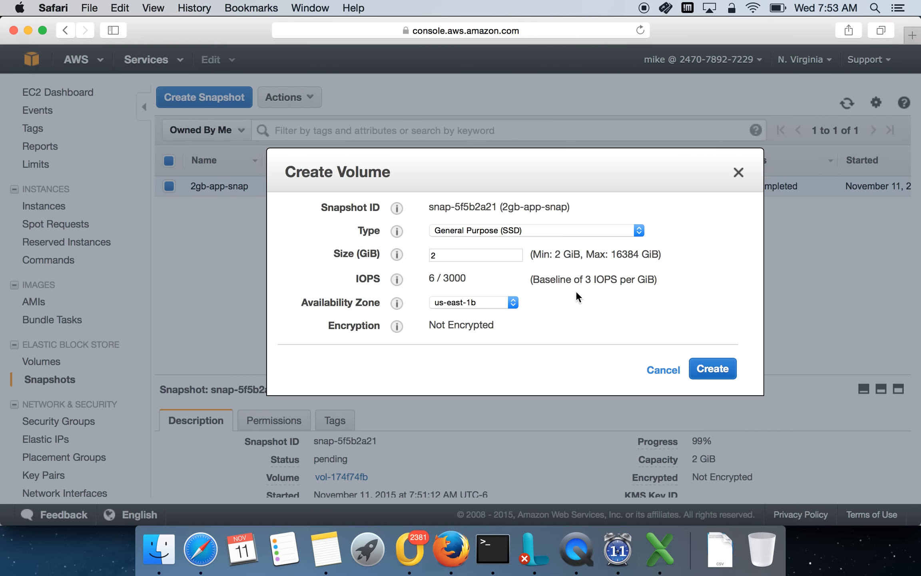
Examine the availability zones offered for the new volume.
left_click(496, 300)
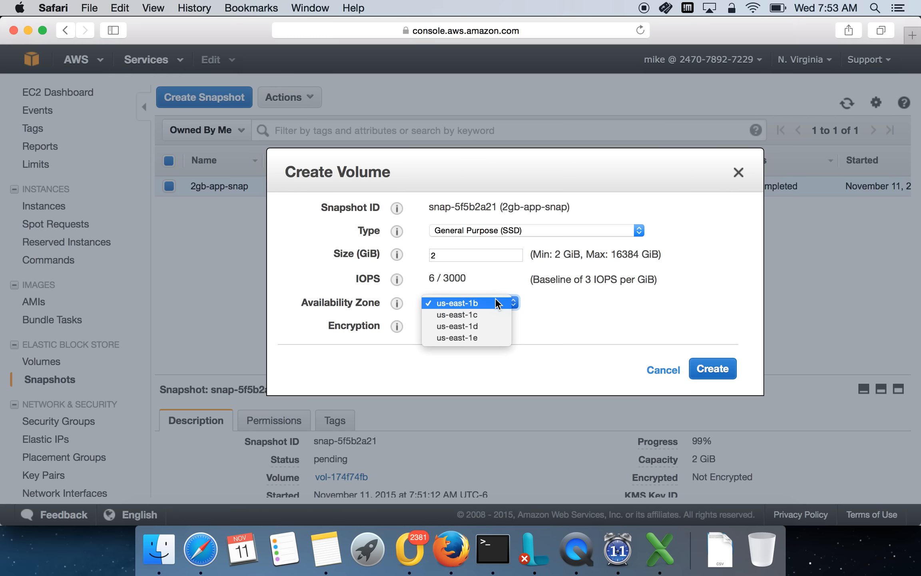
left_click(496, 301)
left_click(489, 304)
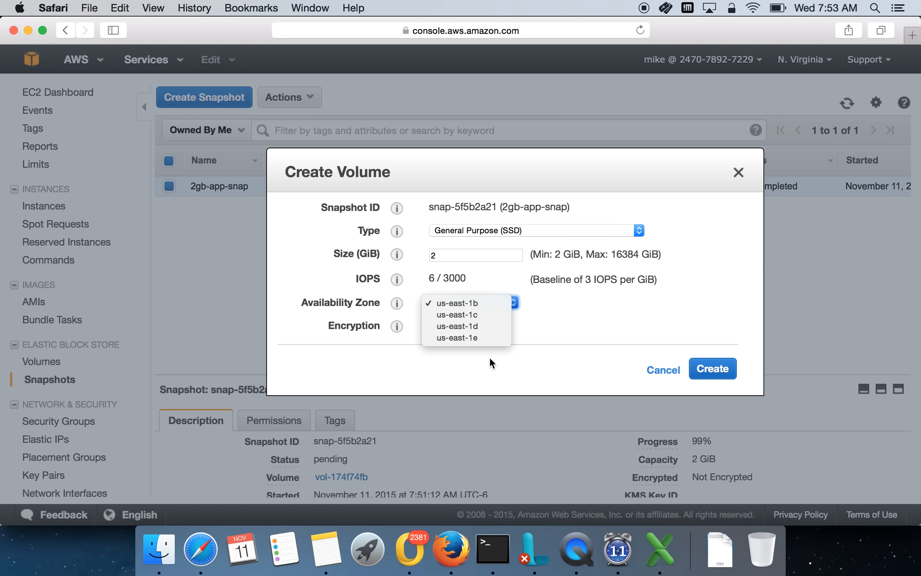
left_click(494, 305)
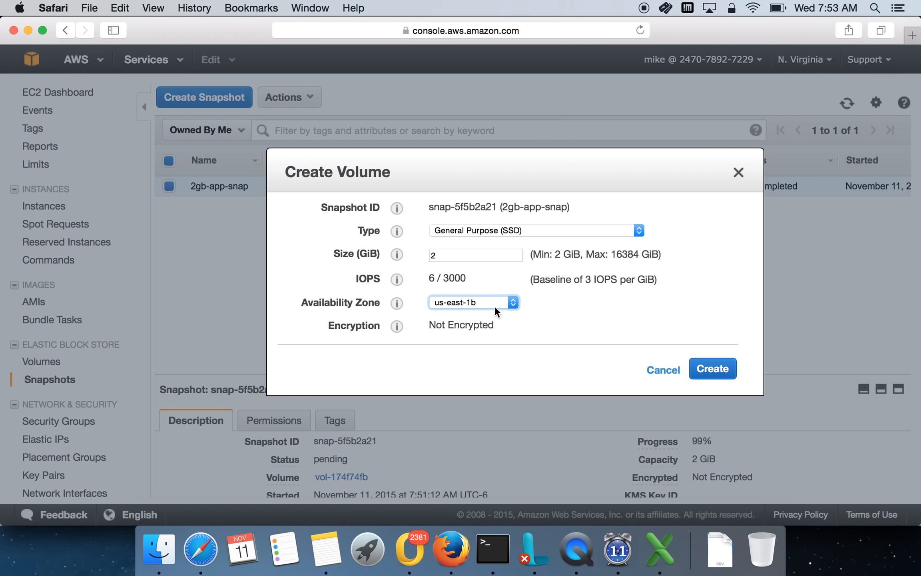
left_click(496, 302)
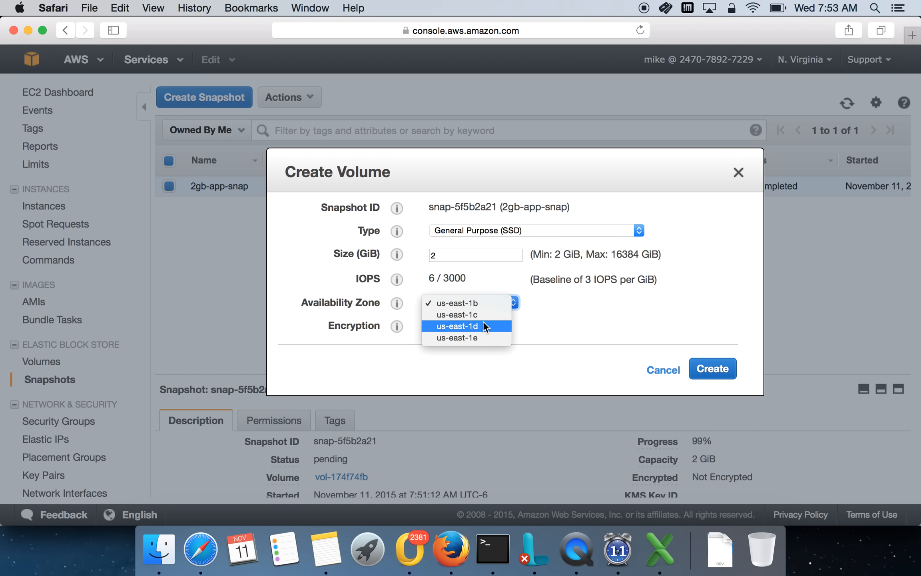
left_click(567, 328)
left_click(484, 301)
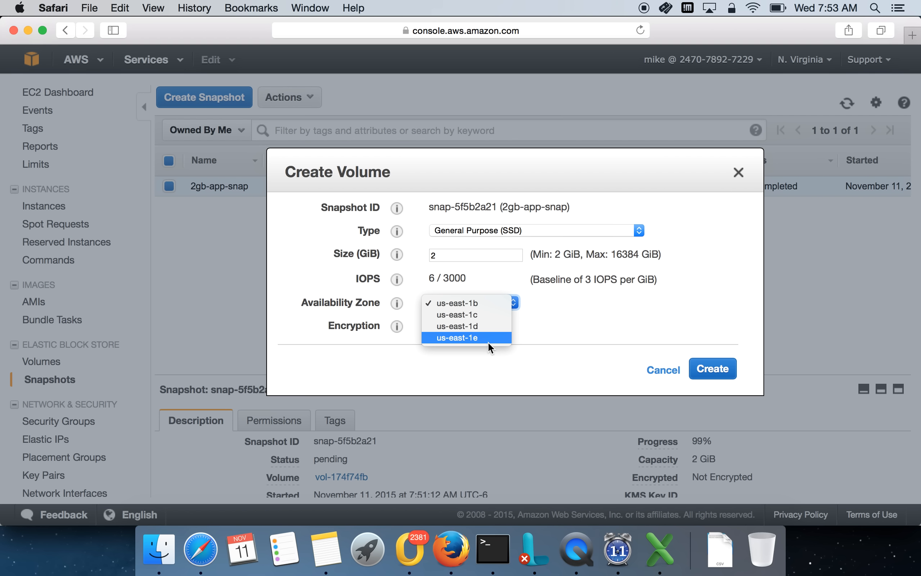
left_click(556, 345)
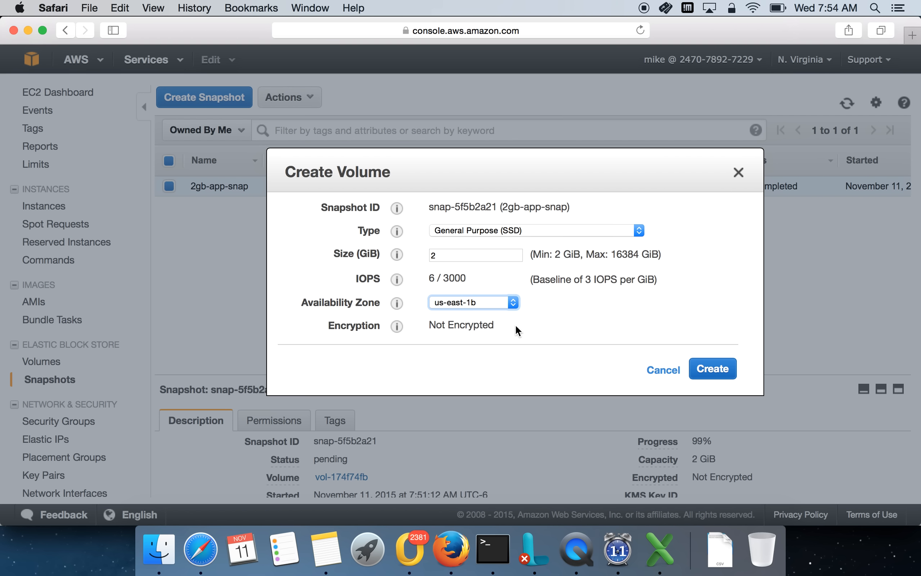
left_click(504, 301)
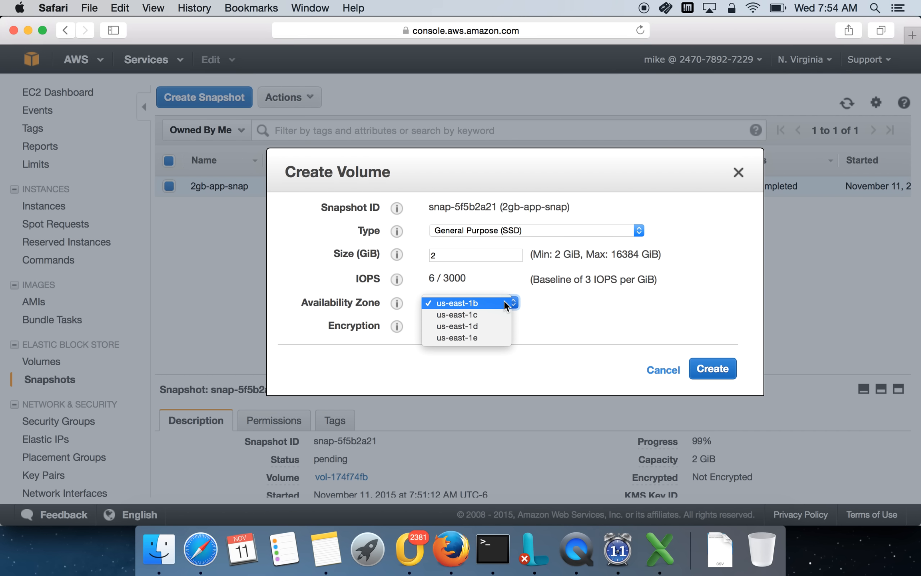
left_click(570, 304)
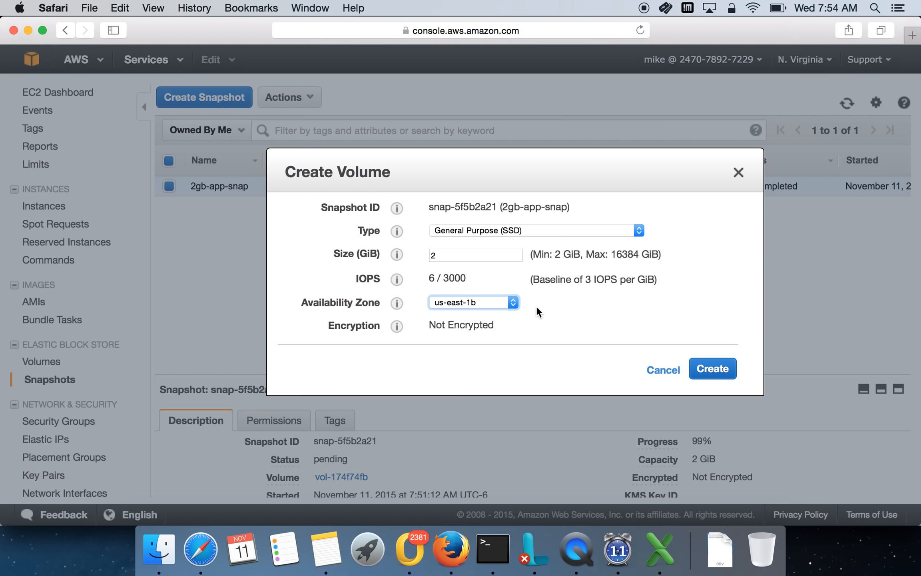
Create the 2 GiB General Purpose (SSD) volume from the snapshot in availability zone us-east-1b.
left_click(488, 302)
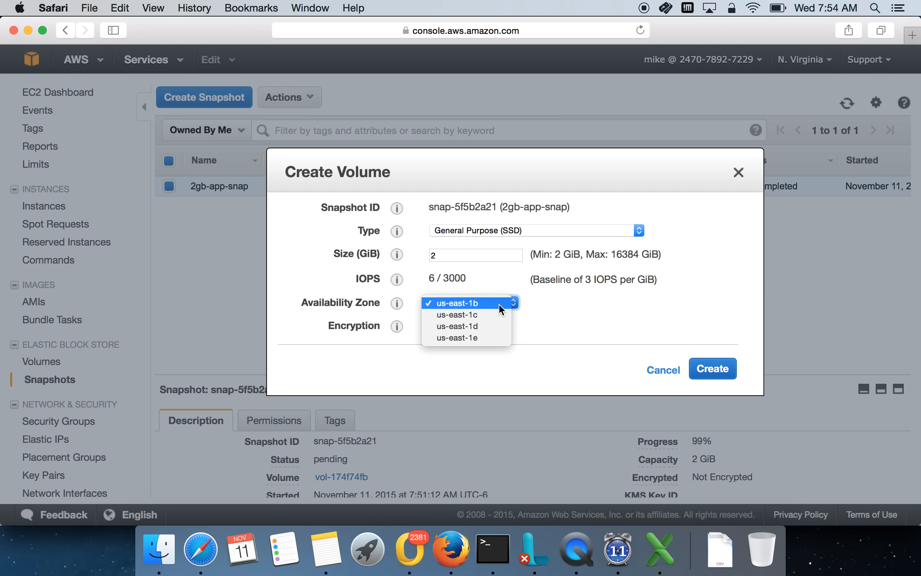
left_click(498, 304)
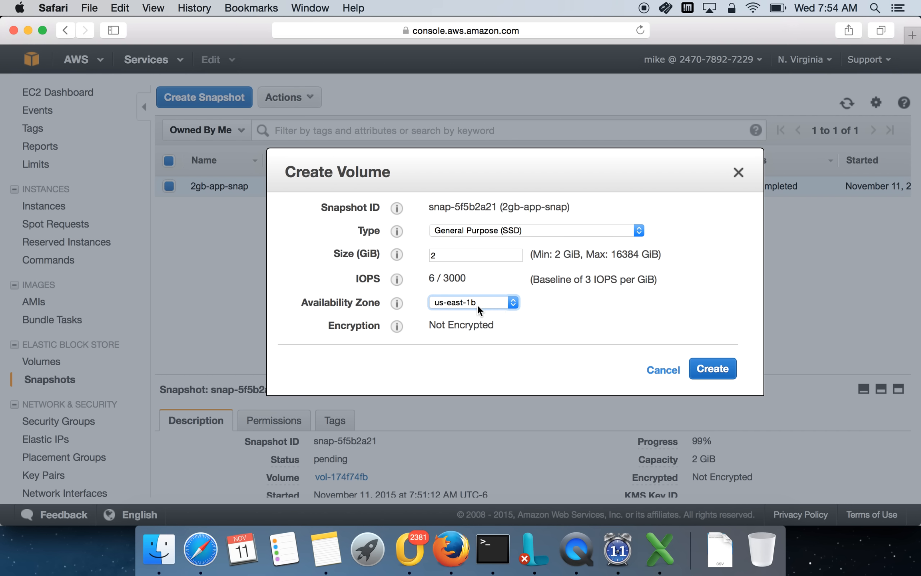
left_click(709, 368)
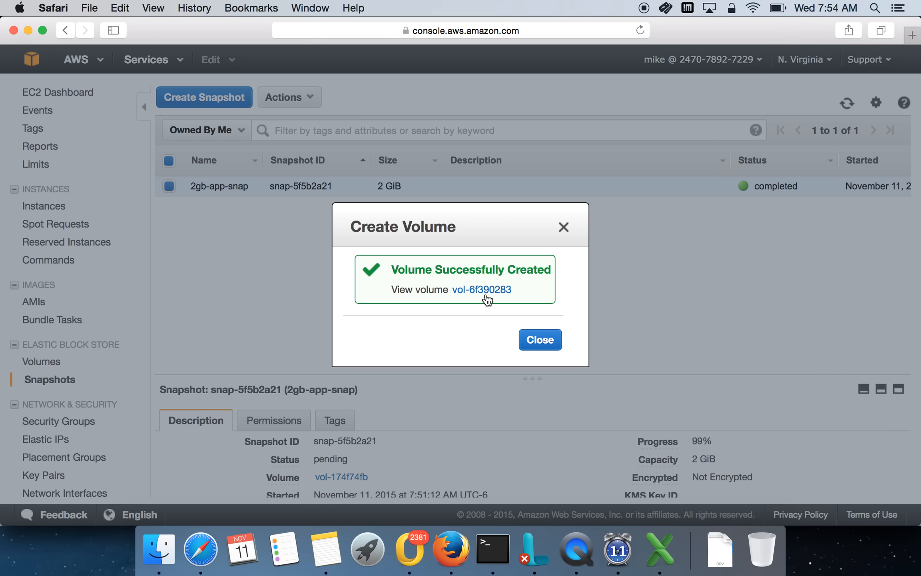
left_click(544, 339)
In the volumes list, name the new volume app-2GB-from-snap and widen the Name column to fit it.
left_click(34, 363)
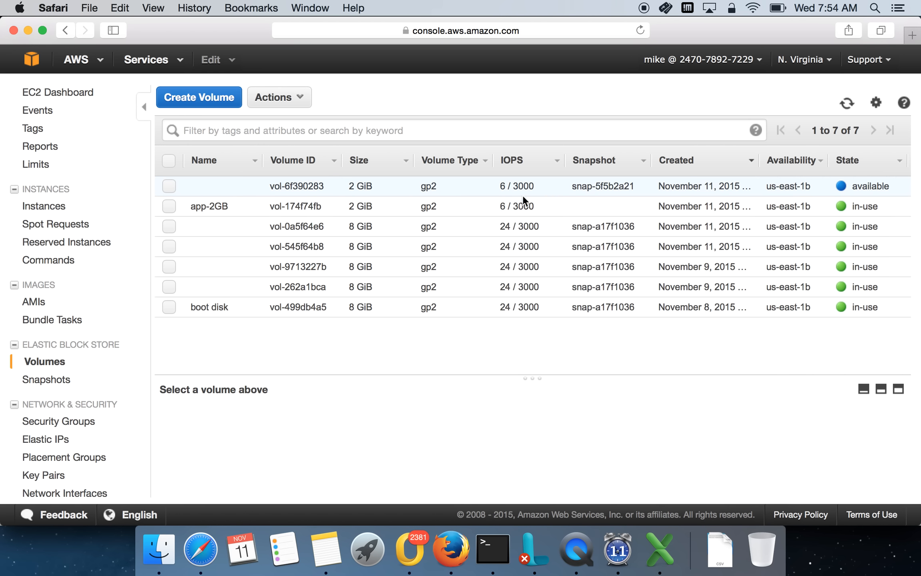
left_click_drag(298, 187, 329, 186)
left_click(241, 186)
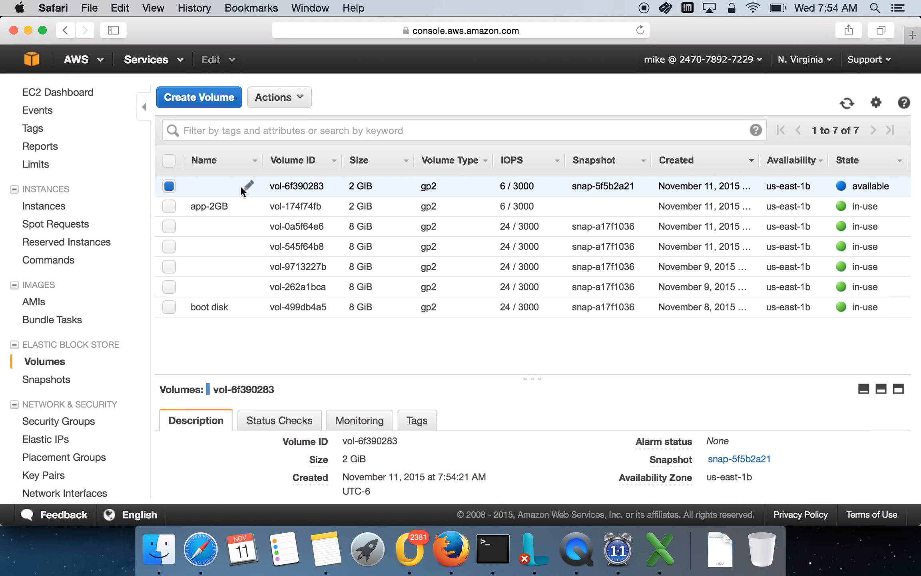
left_click(244, 186)
type("a")
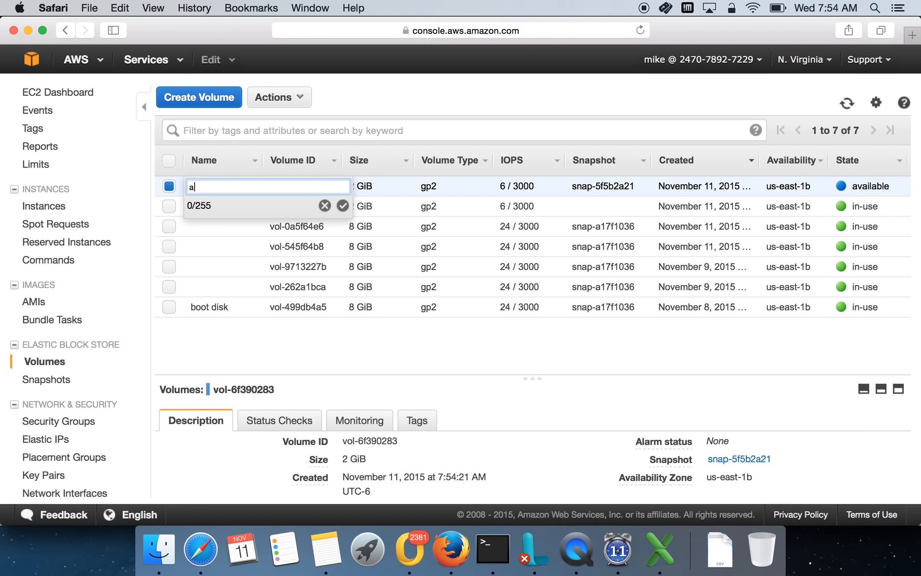
type("pp-2GB-from-snap")
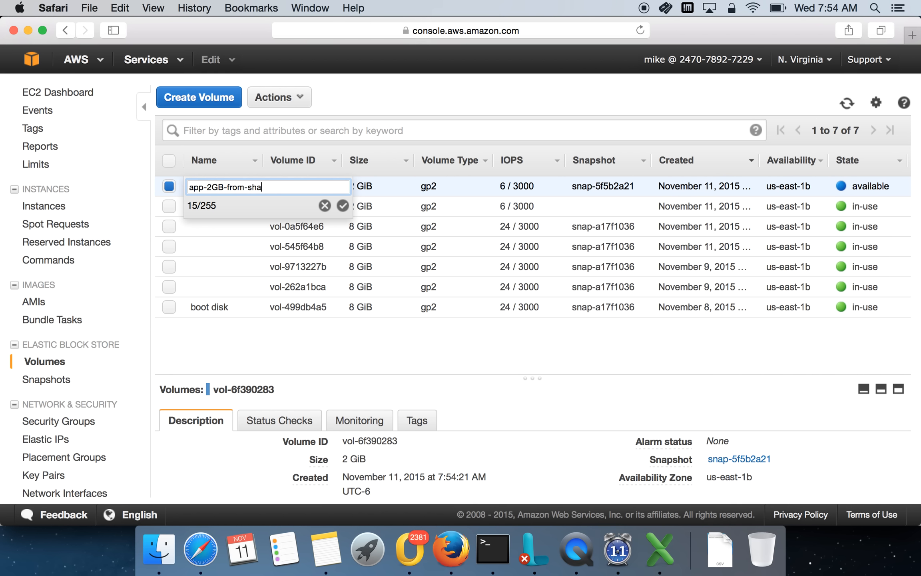
left_click(342, 206)
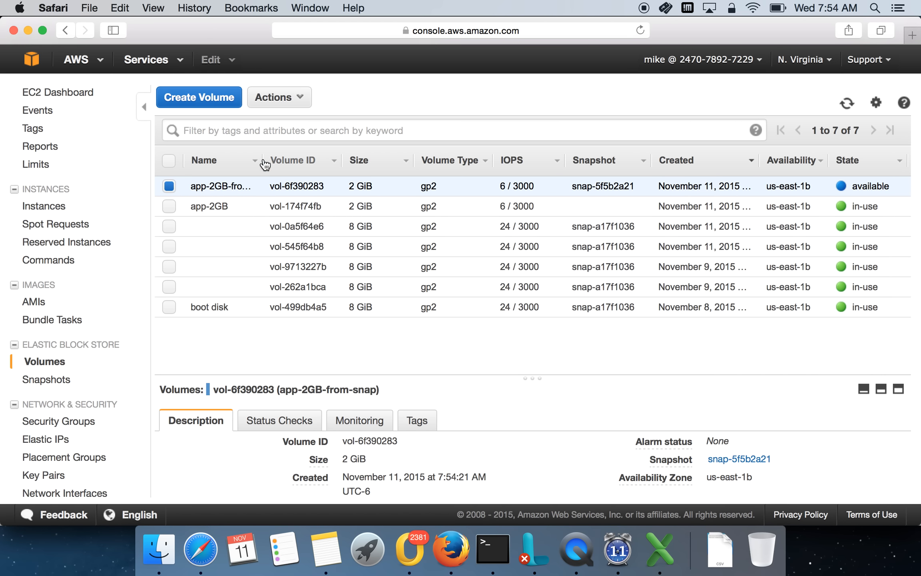
left_click_drag(262, 158, 294, 159)
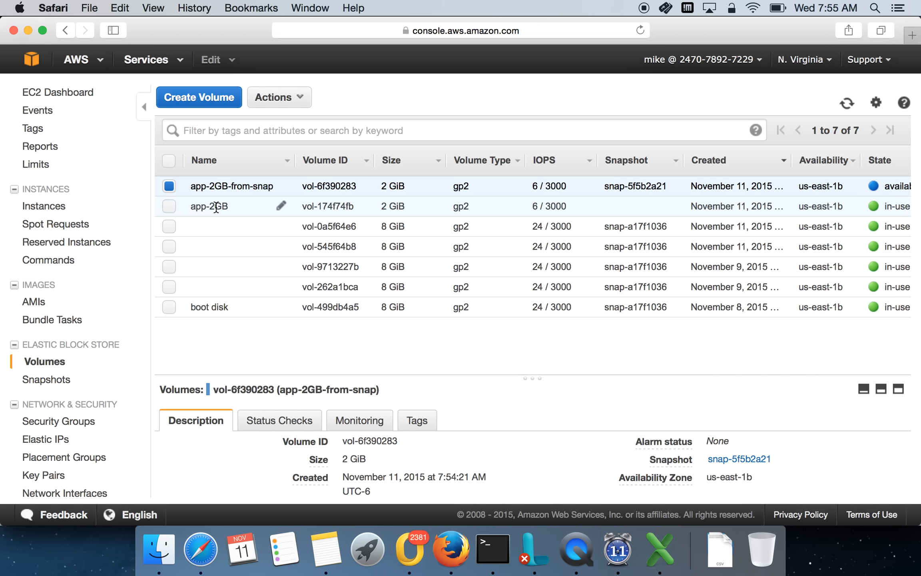
Attach the app-2GB-from-snap volume to the Server-02 instance as device /dev/sdf.
left_click_drag(197, 207, 224, 210)
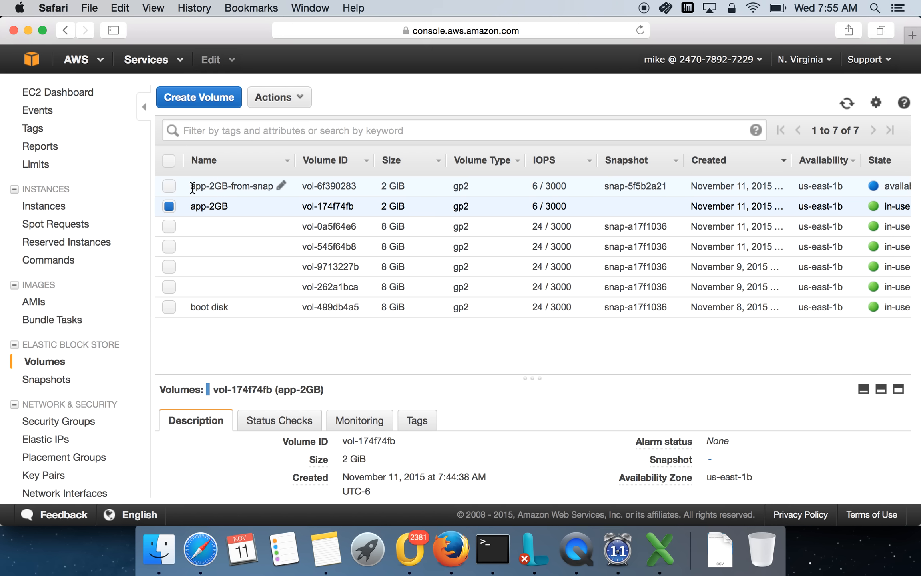
left_click_drag(193, 186, 260, 186)
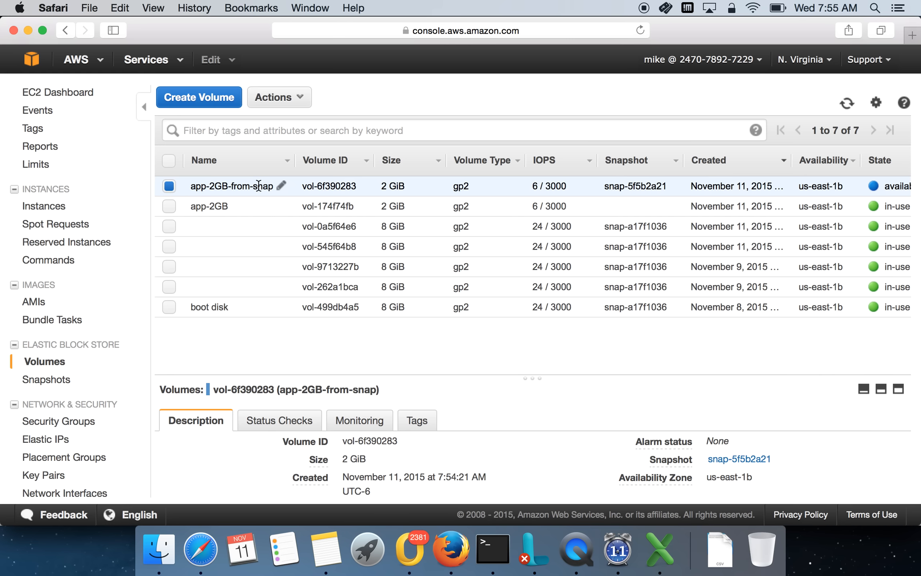
left_click(301, 97)
left_click(315, 145)
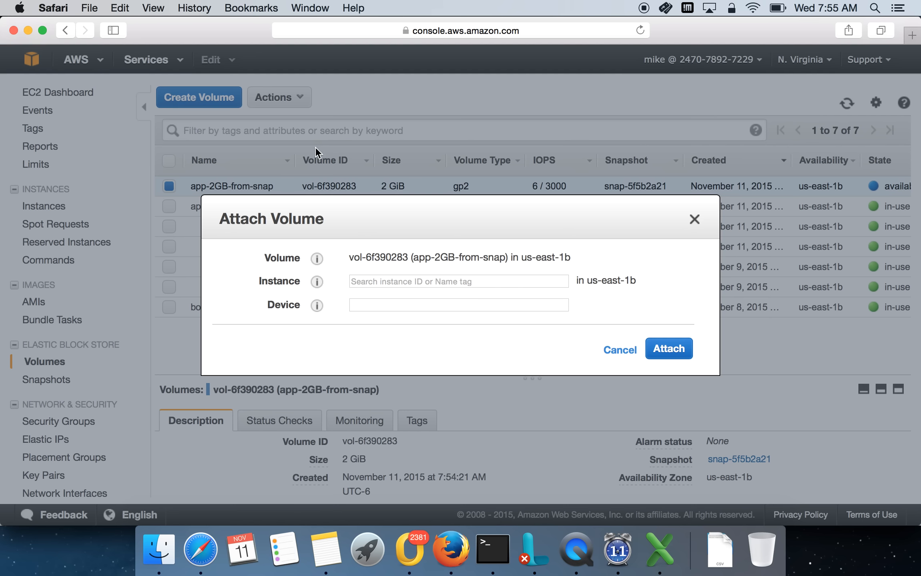
left_click(378, 281)
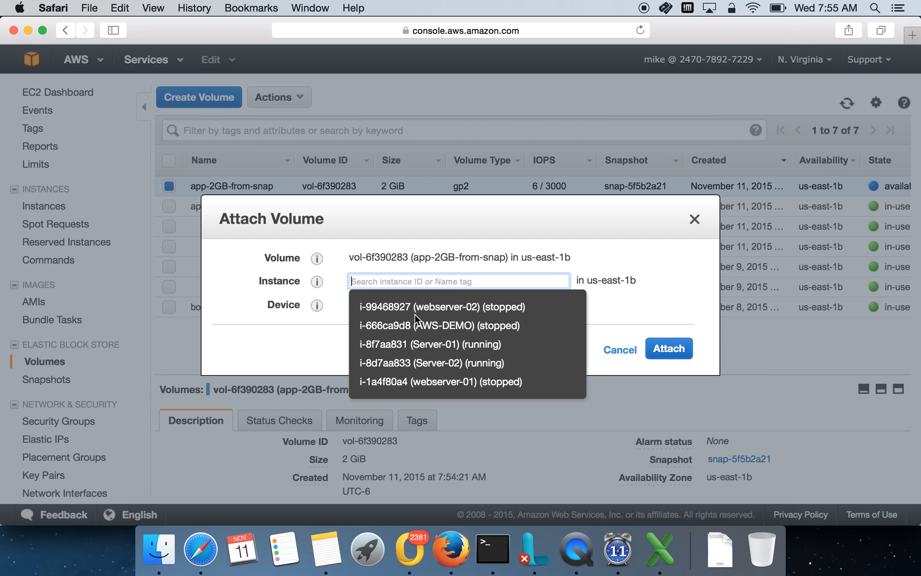
left_click(441, 365)
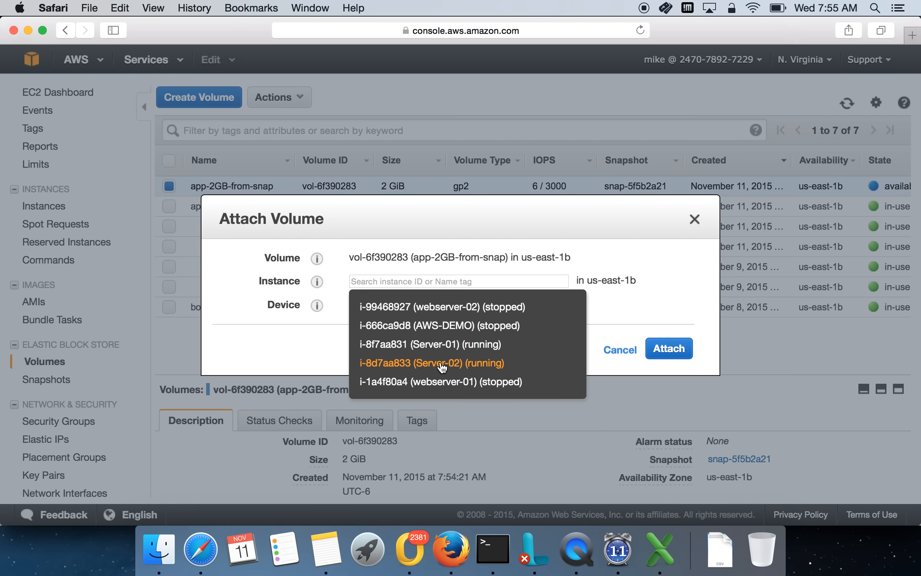
left_click(442, 365)
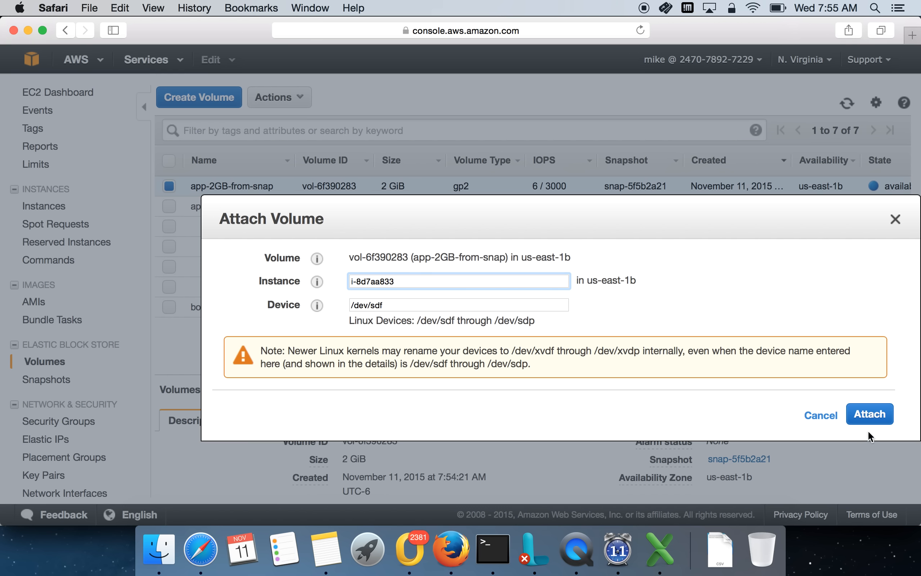
left_click(868, 413)
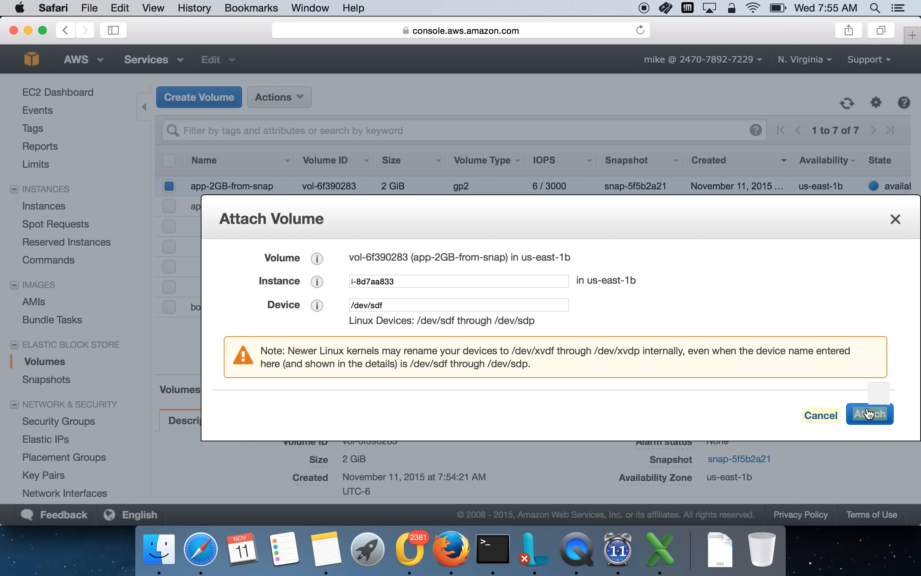
left_click(867, 413)
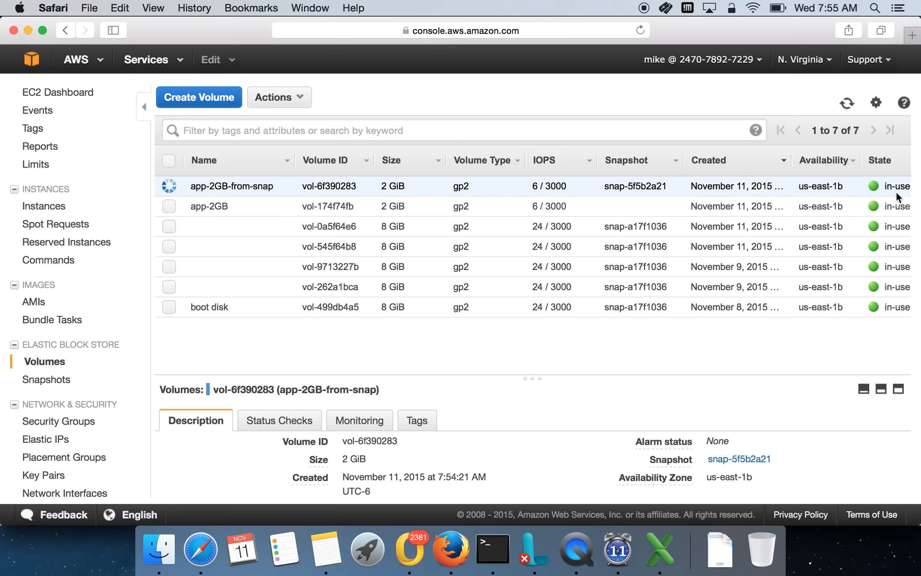
Refresh the volumes list to check the attachment state of the app-2GB-from-snap volume.
left_click(848, 106)
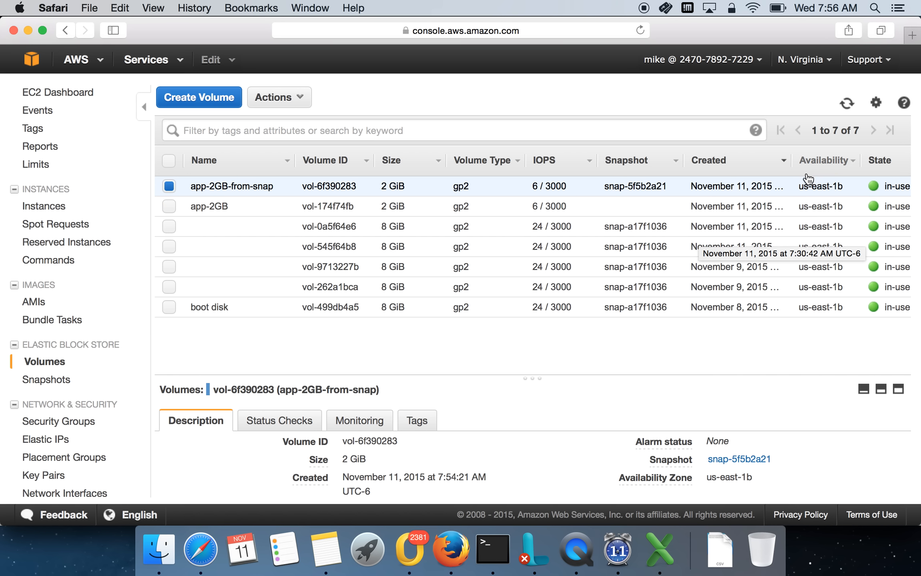
left_click(846, 103)
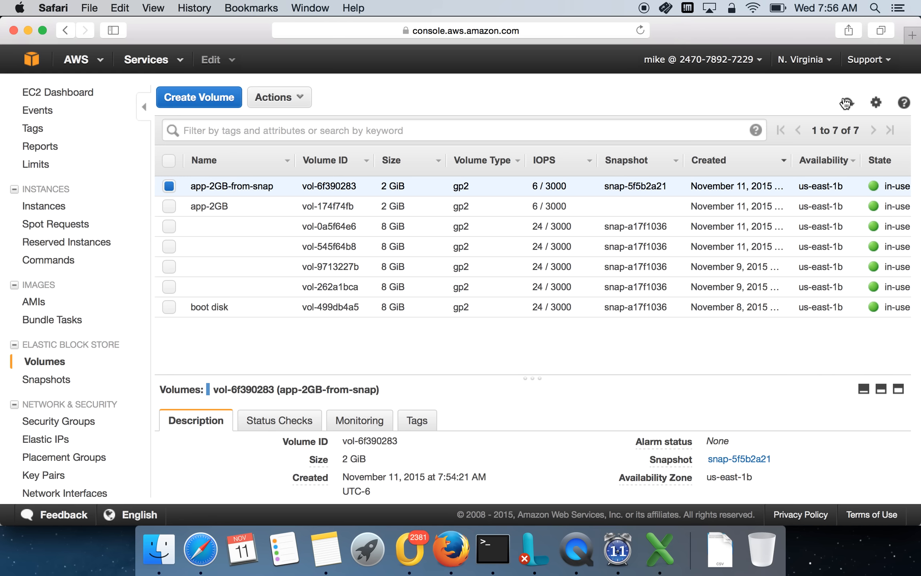
left_click(846, 104)
Copy the example SSH command from the connection instructions of the Server-02 instance and switch to Terminal.
left_click(32, 195)
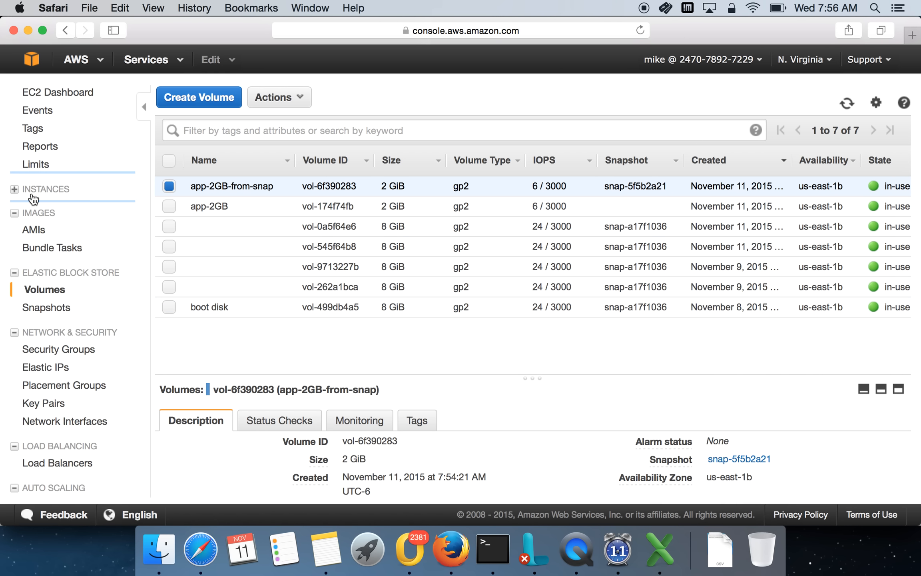
left_click(36, 194)
left_click(35, 205)
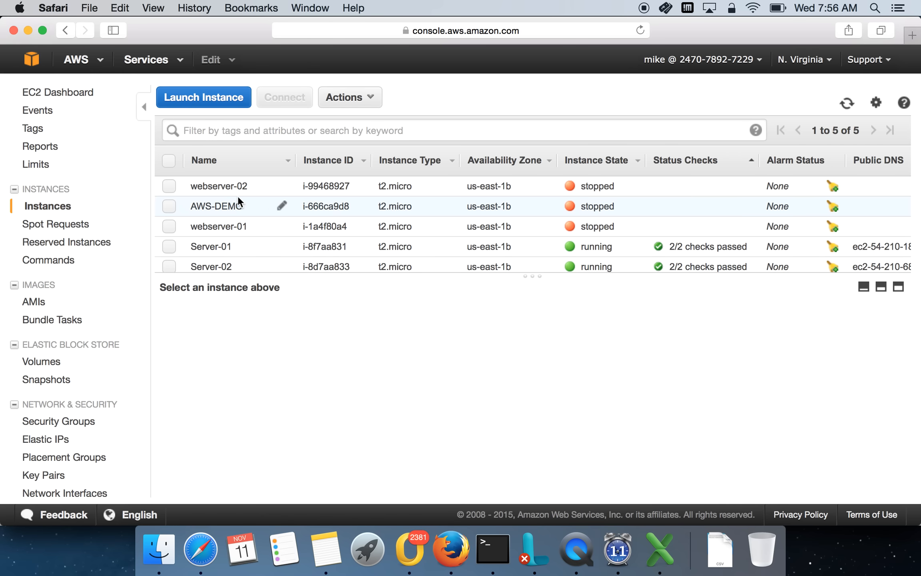
left_click(237, 260)
left_click(294, 103)
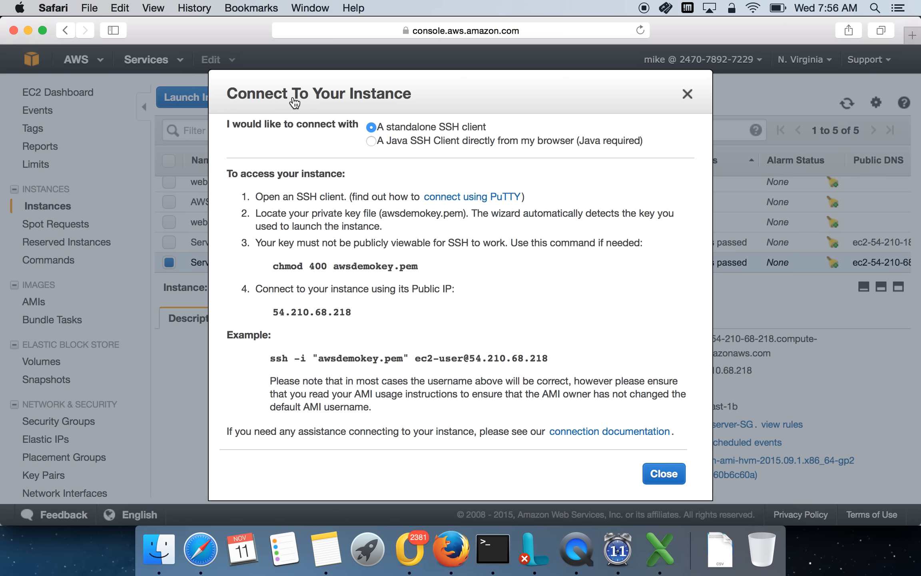
triple_click(314, 360)
right_click(314, 360)
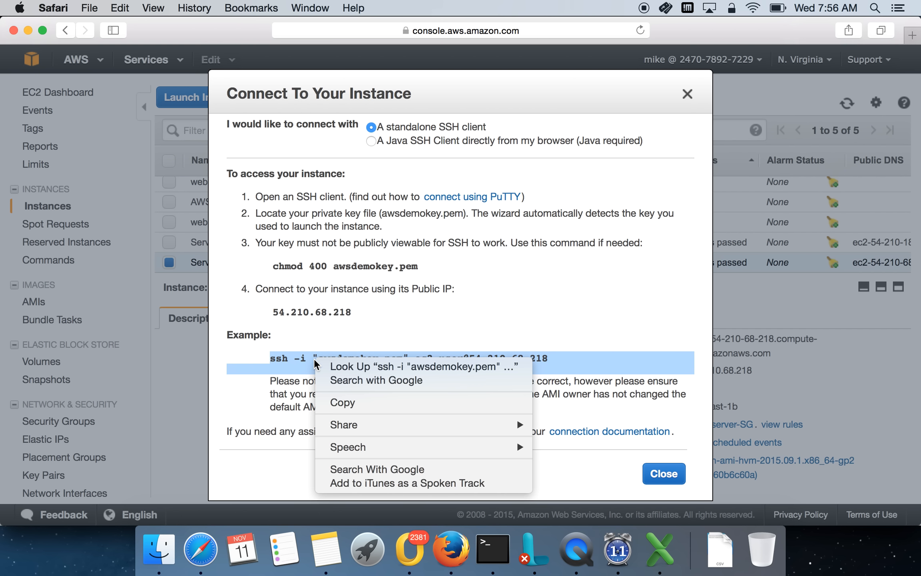
left_click(335, 401)
left_click(483, 538)
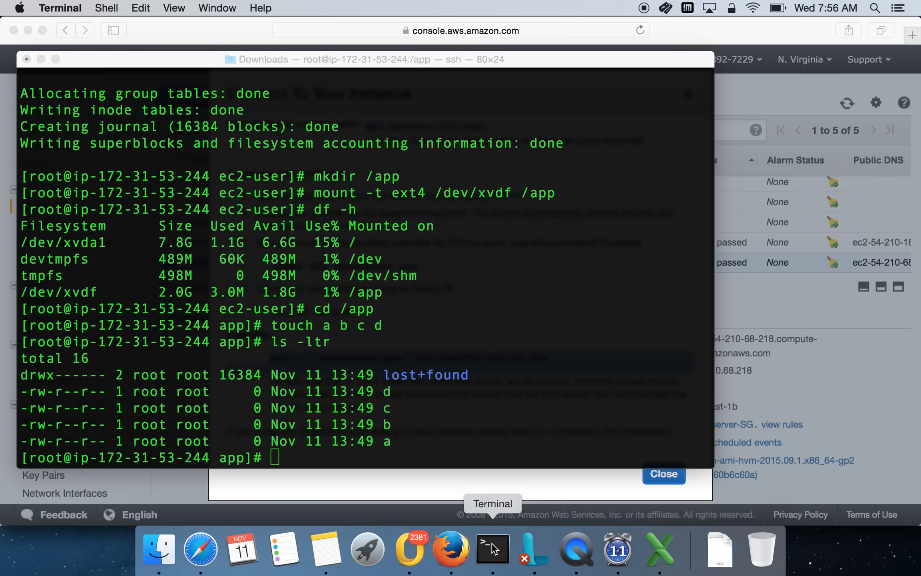
right_click(503, 546)
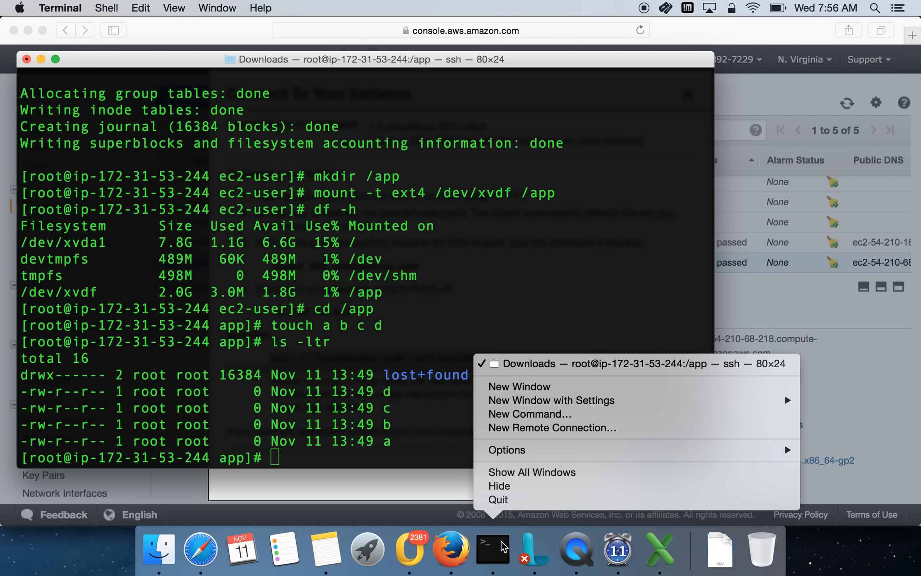
left_click(548, 386)
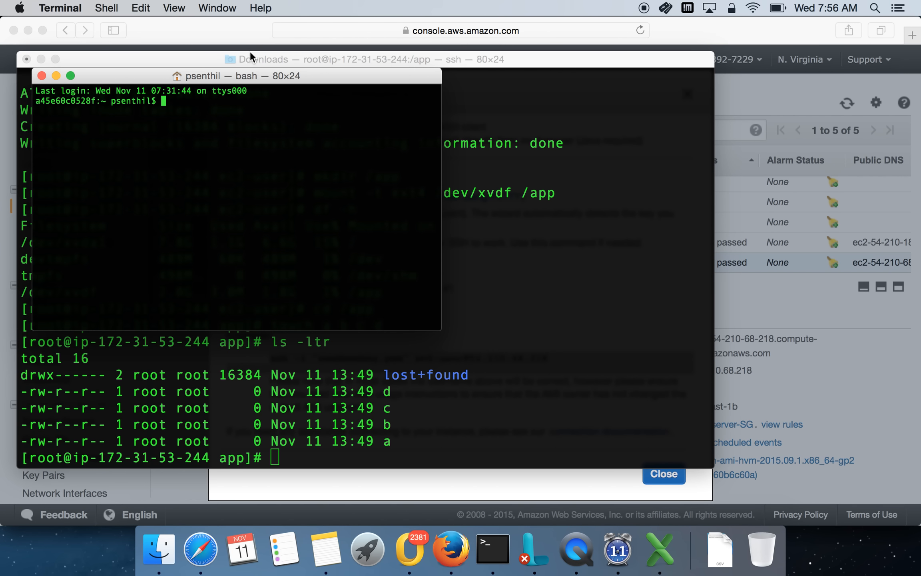
left_click_drag(247, 76, 519, 110)
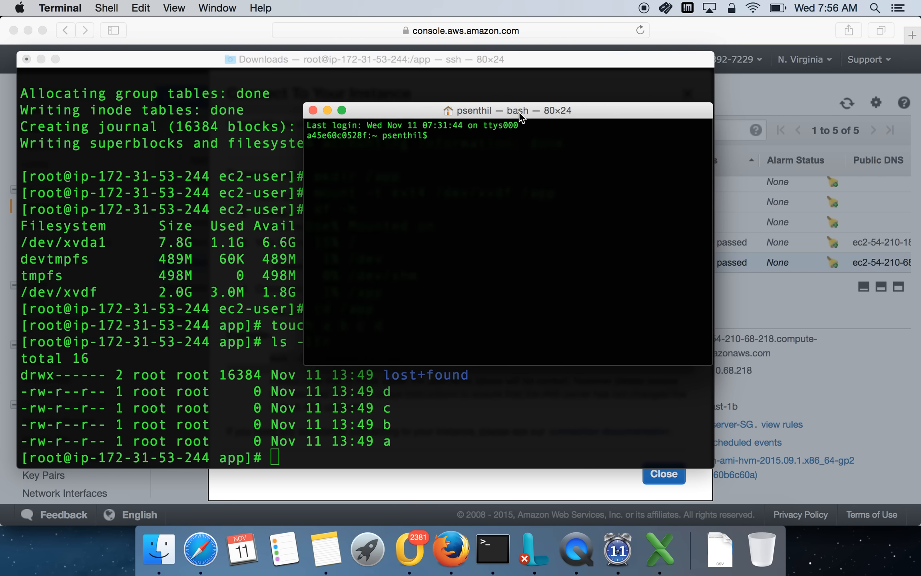
left_click(313, 110)
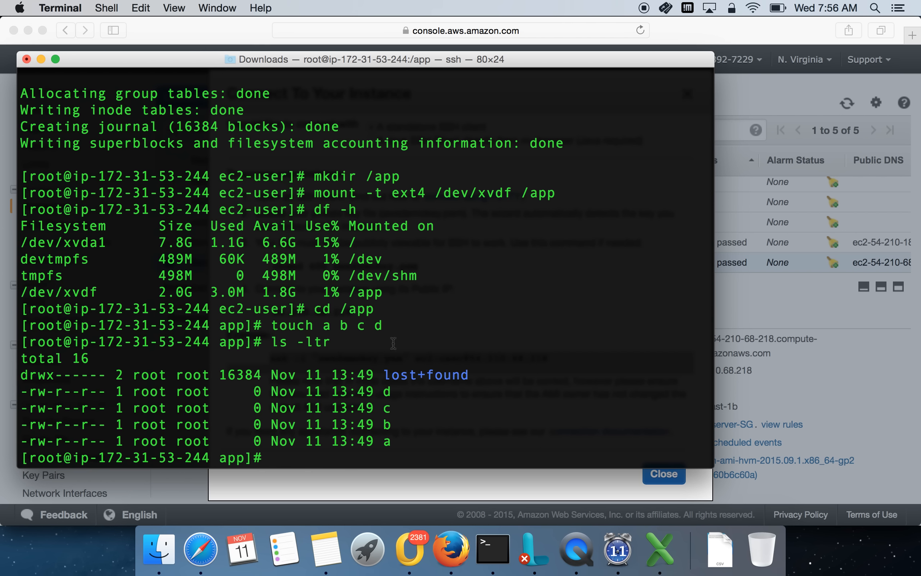
Exit the root shell and the SSH session on Server-01, and clear the terminal screen.
type("exit")
key("Return")
type("exit")
key("Return")
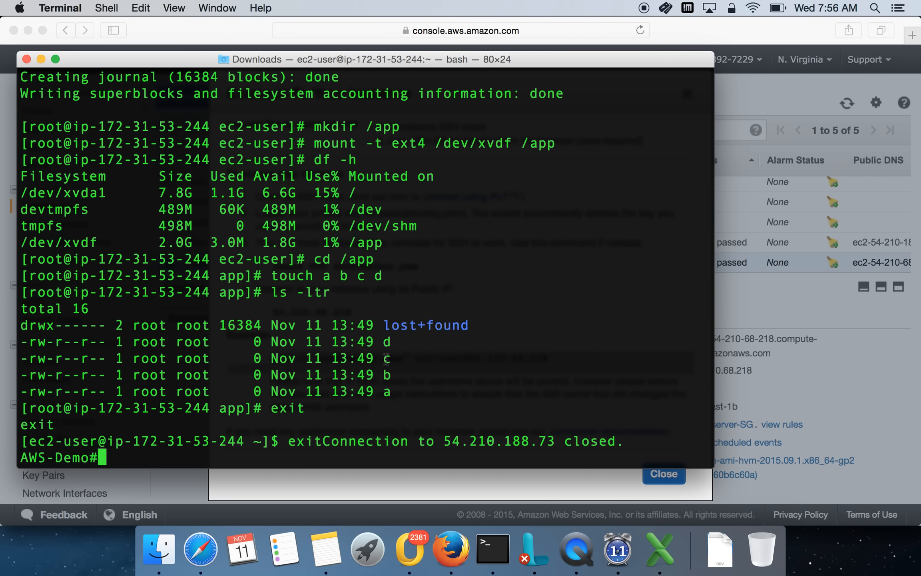
type("clear")
key("Return")
Connect to Server-02 with the copied SSH command using awsdemokey.pem, and accept the host's authenticity with yes.
right_click(318, 347)
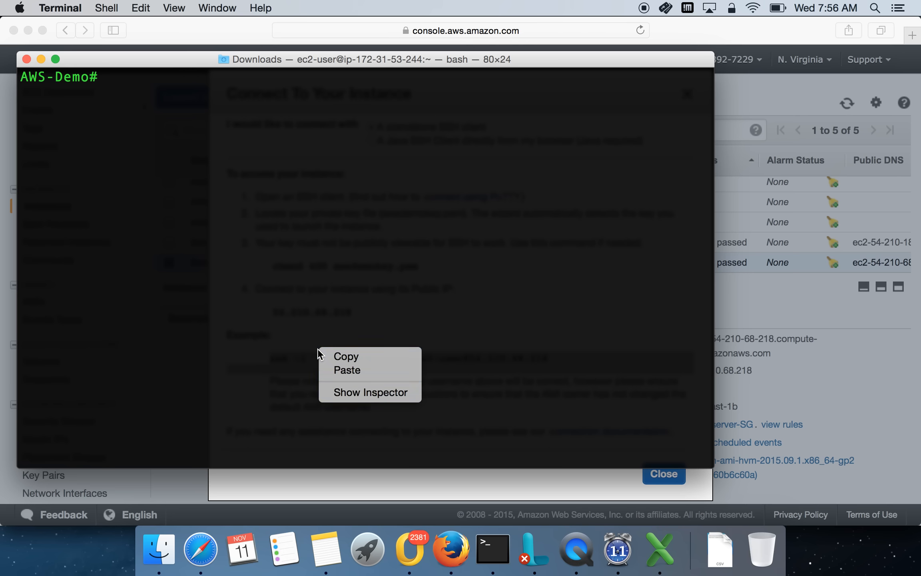
left_click(346, 370)
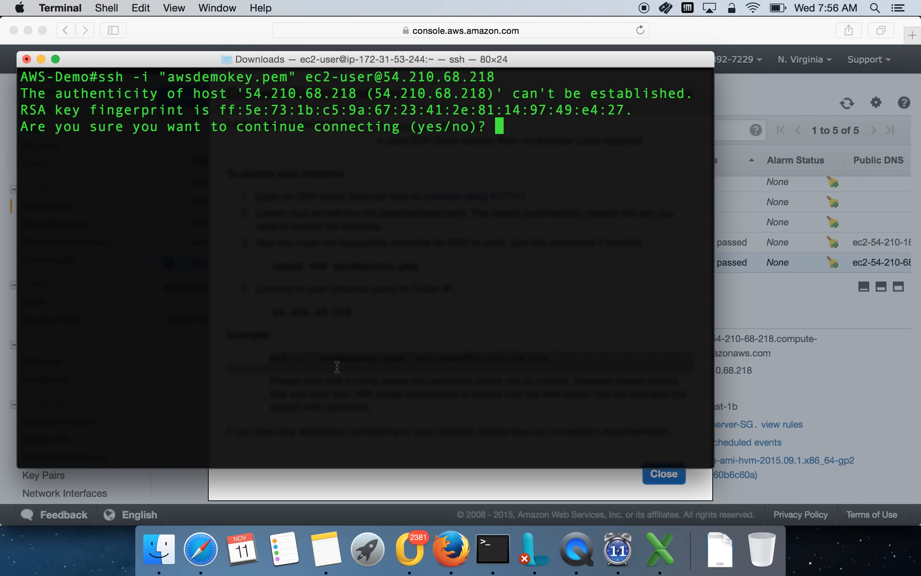
type("yes")
key("Return")
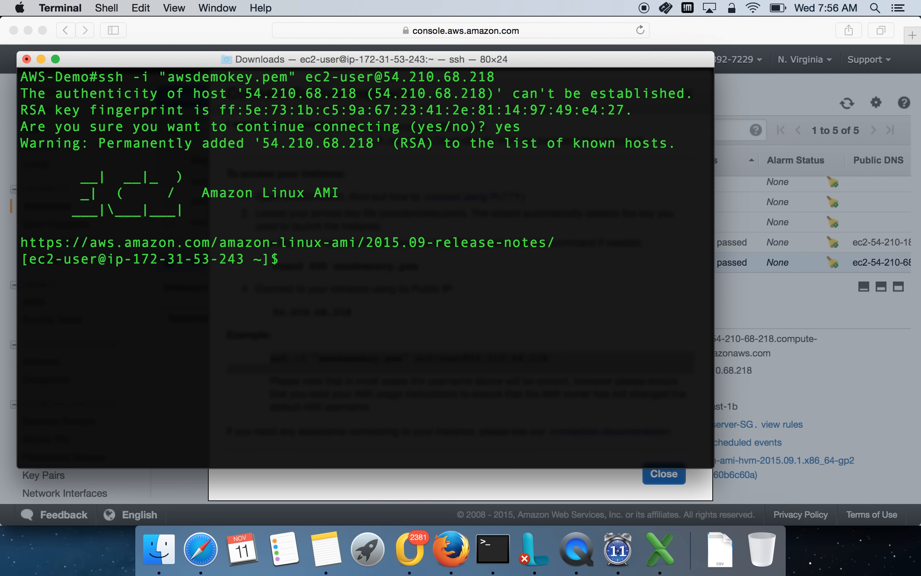
Switch to the root user on Server-02 with sudo su and clear the screen.
type("sudo su")
key("Return")
type("clear")
key("Return")
List the block devices with lsblk and the mounted file systems with df -h, and examine the xvdf entry.
type("lsblk")
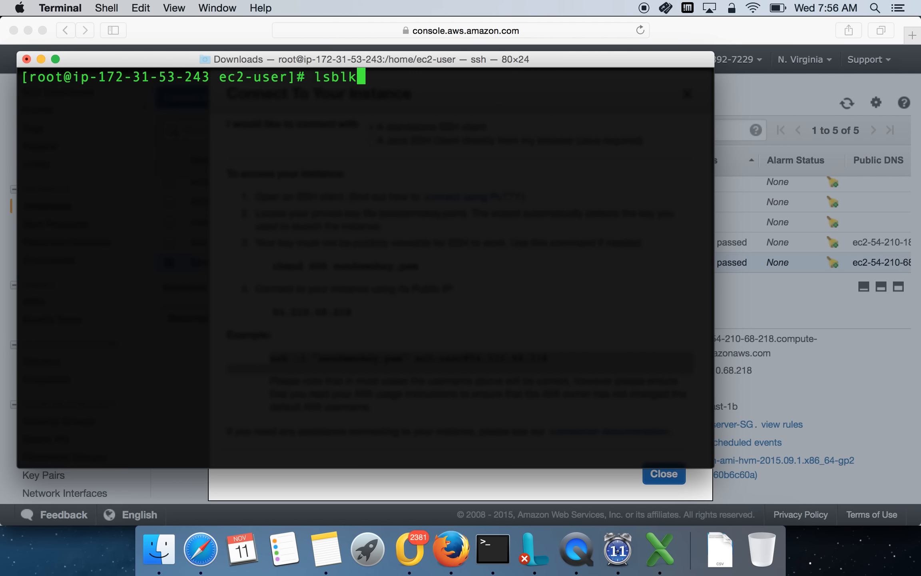
key("Return")
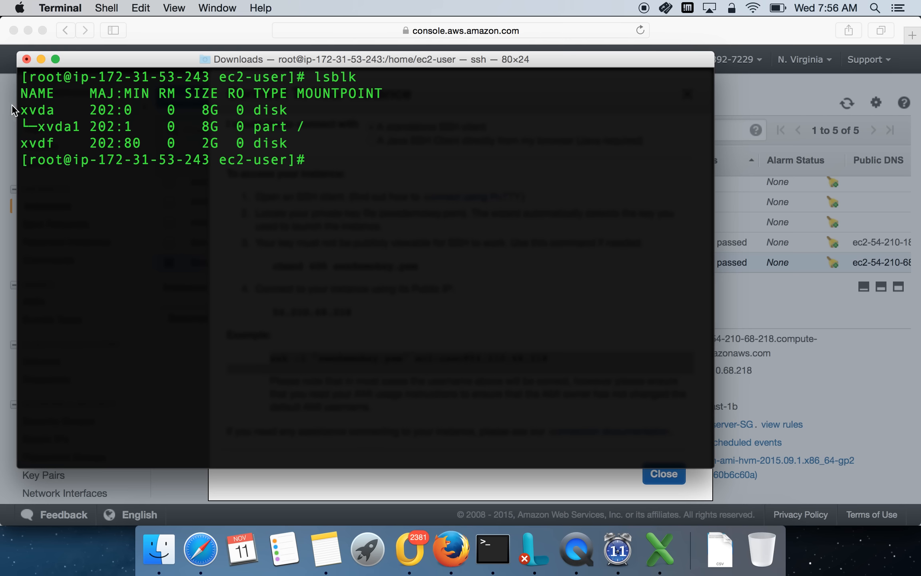
triple_click(38, 114)
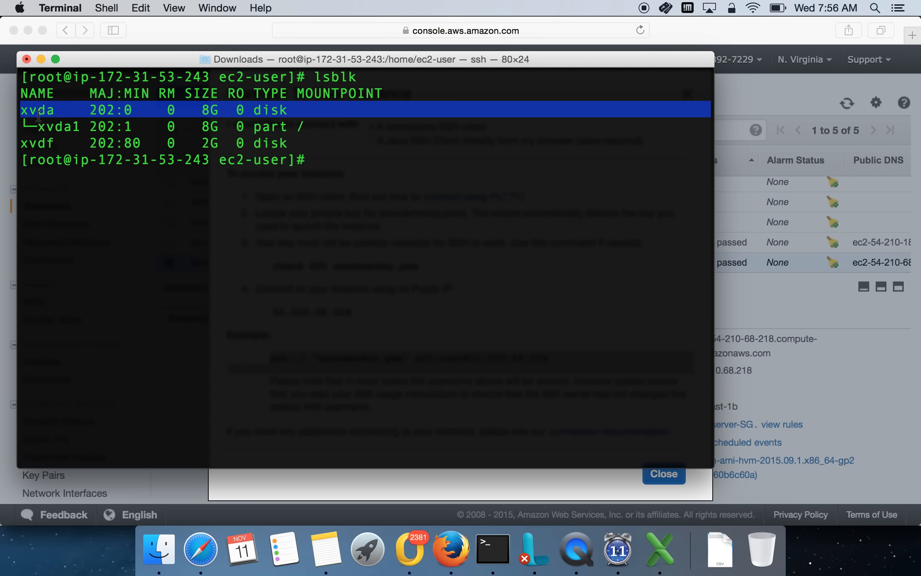
double_click(41, 143)
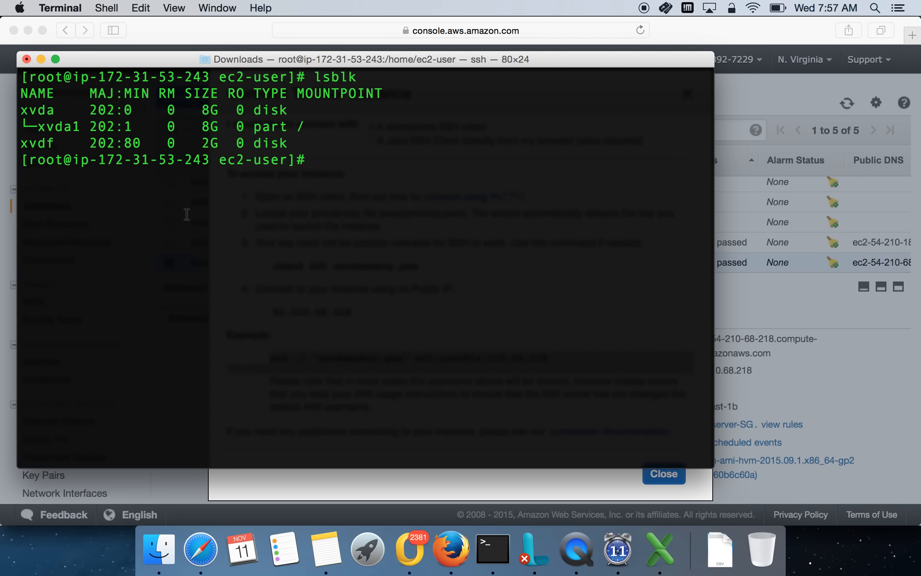
type("df -h")
key("Return")
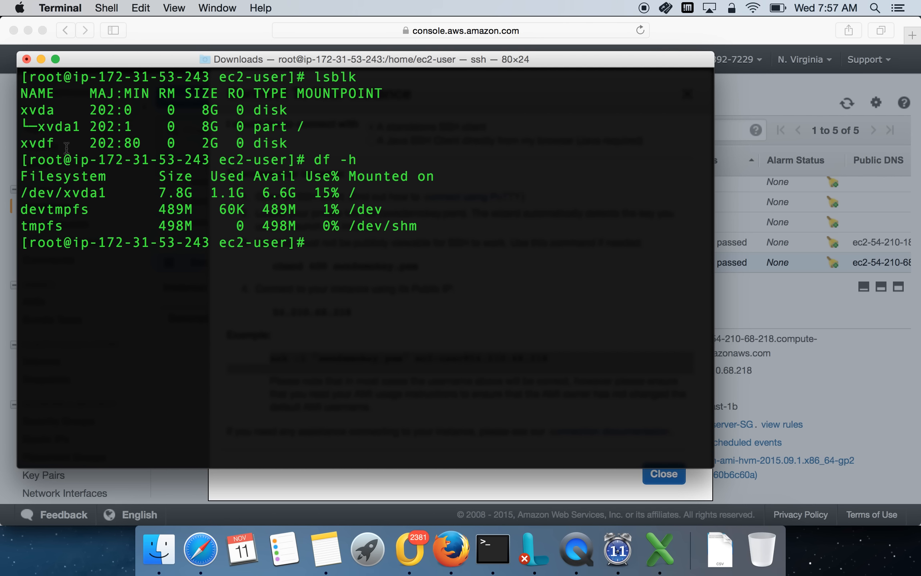
double_click(27, 140)
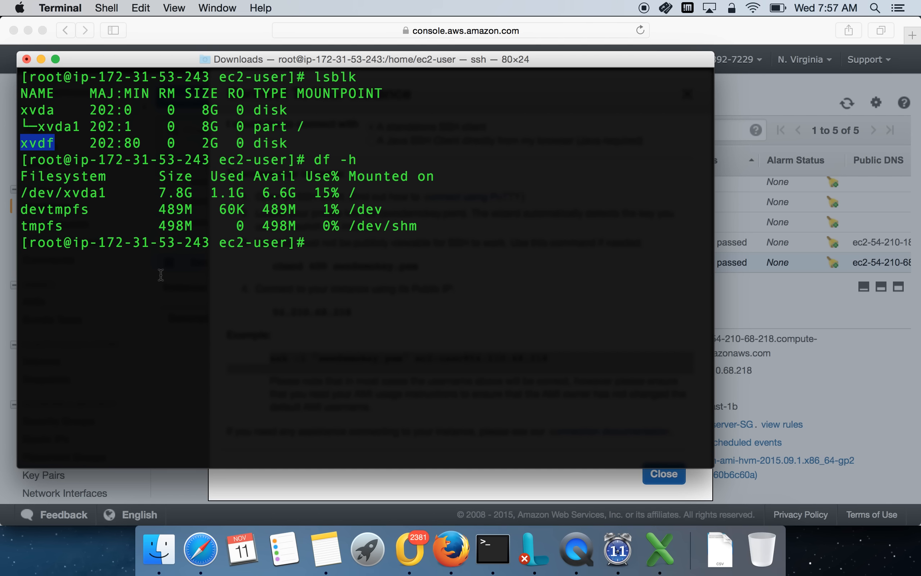
Create the directory /app and mount /dev/xvdf on it as ext4.
type("mkdir /app")
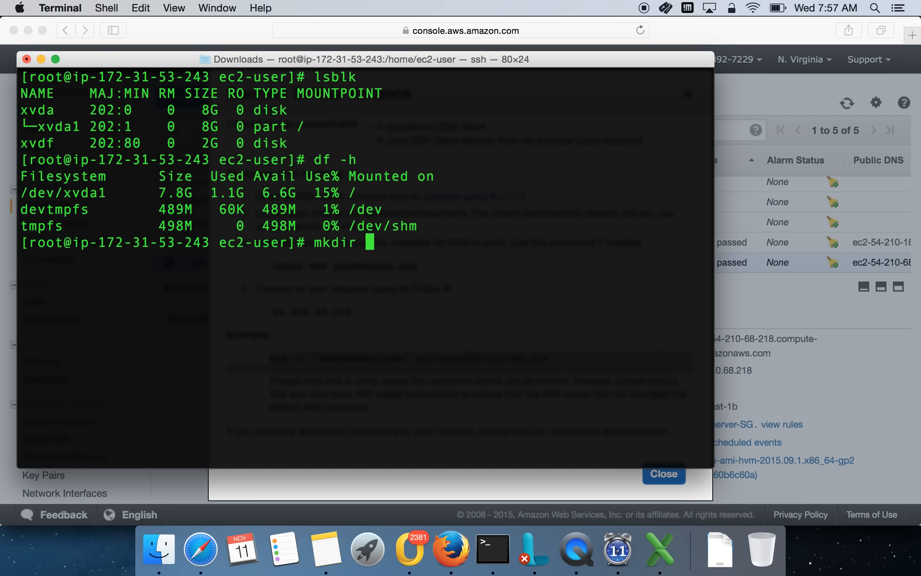
key("Return")
type("mount ")
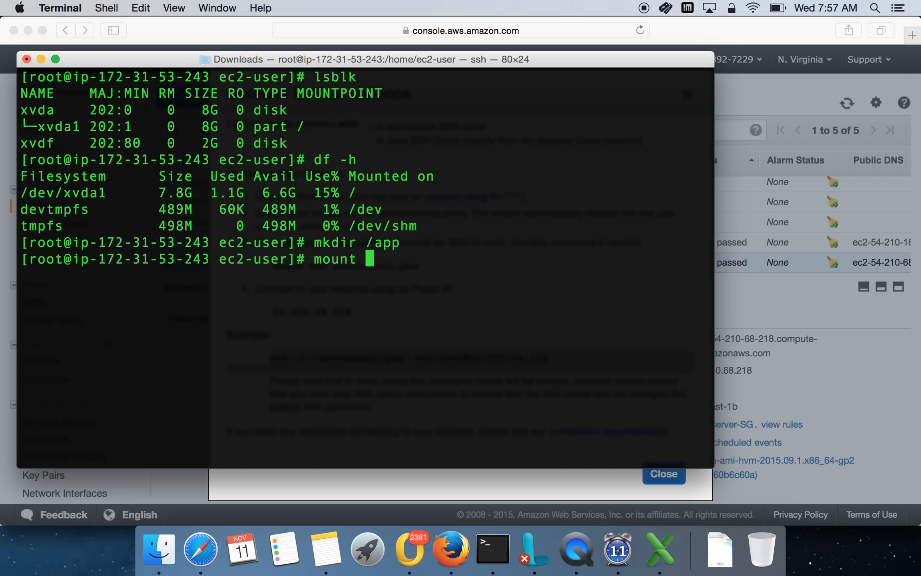
type("-t ext4 /dev/xvdf ")
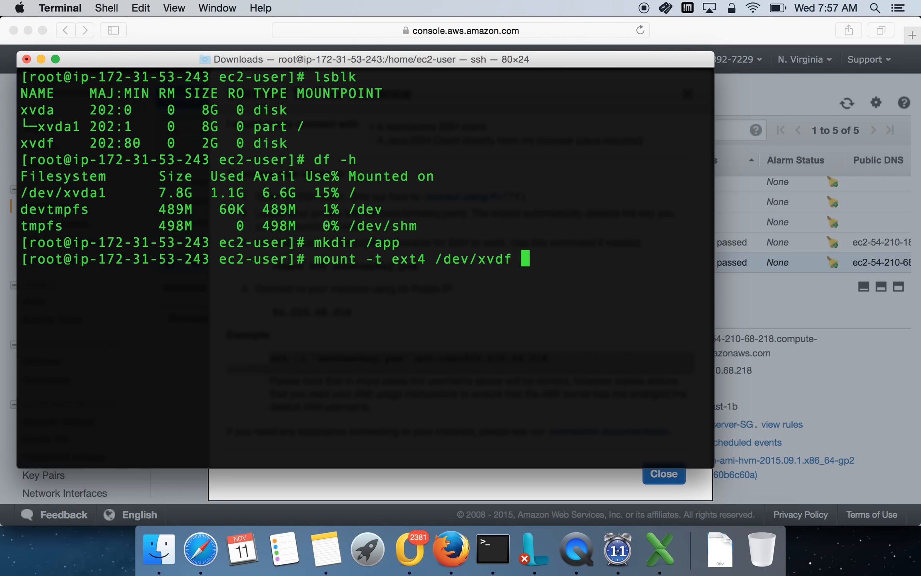
type("/app")
key("Return")
Check the mounted file systems with df -h and list the contents of /app with ls -ltr.
type("df -h")
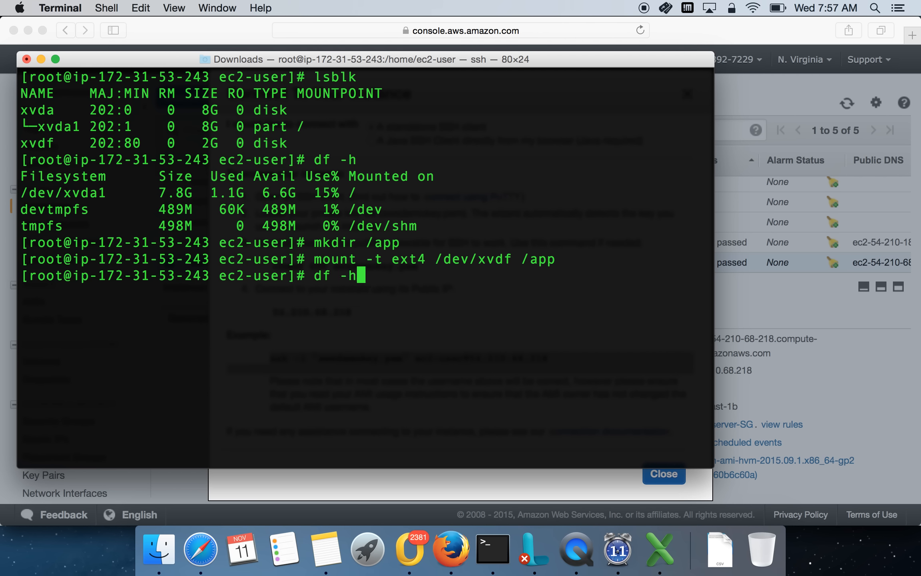
key("Return")
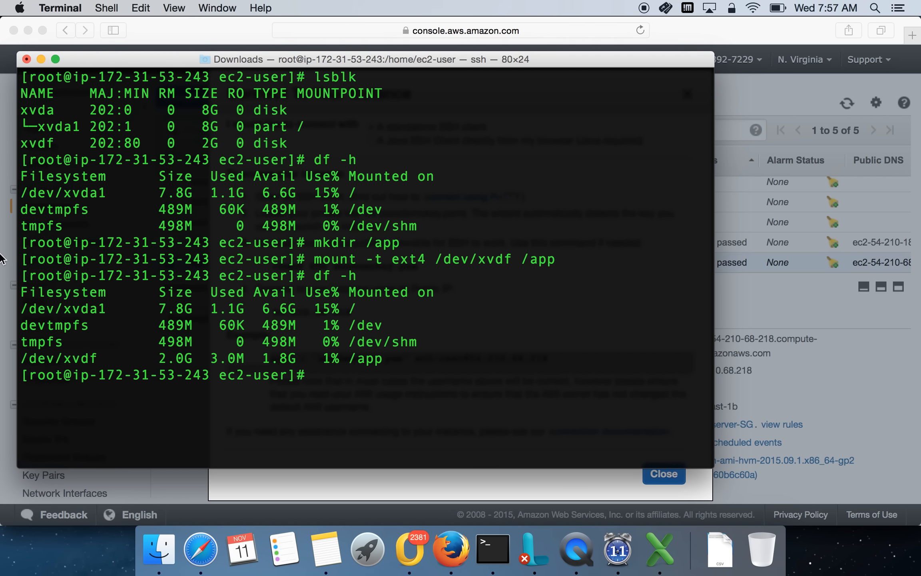
type("cd /app")
key("Return")
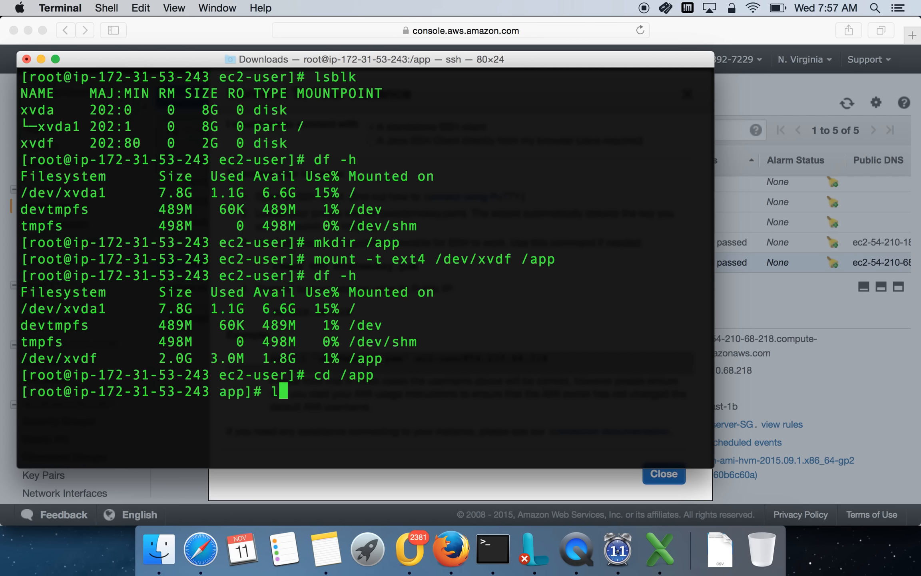
type("ls -ltr")
key("Return")
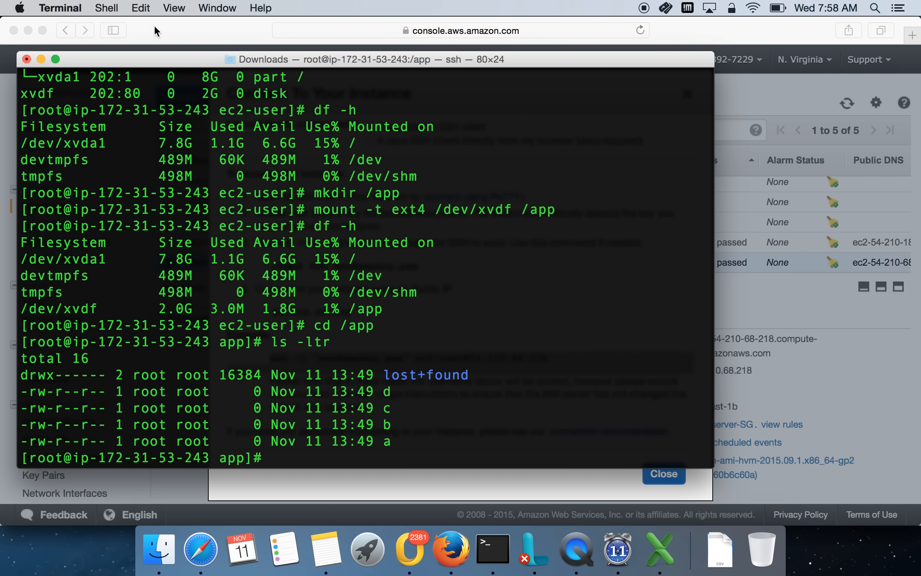
Return to the AWS console in Safari, close the connection instructions and show the snapshots list.
left_click(824, 319)
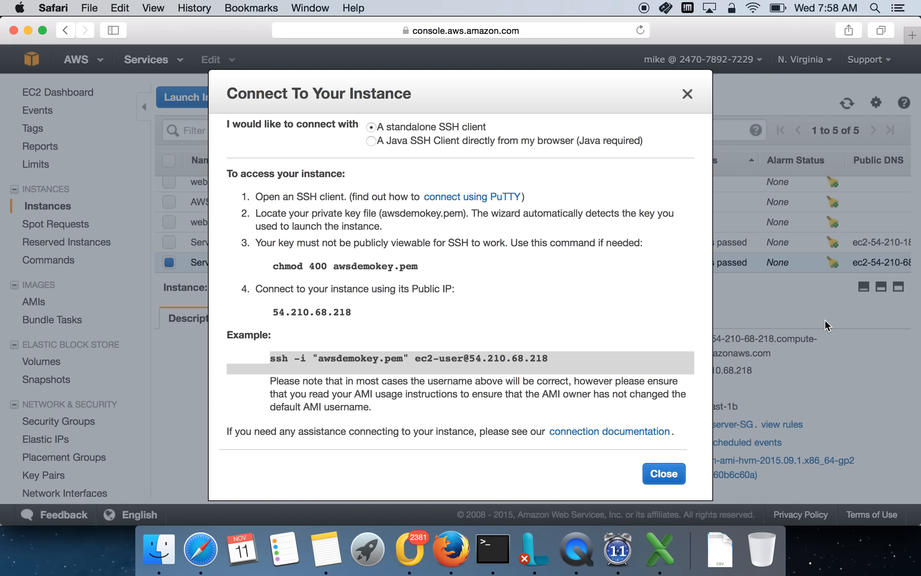
left_click(687, 95)
left_click(50, 379)
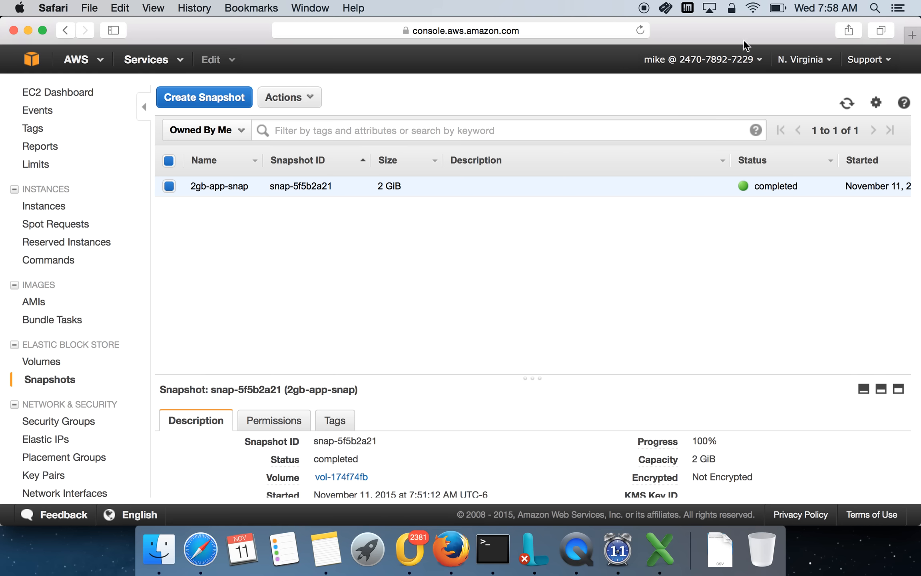
Examine the list of AWS regions offered in the console.
left_click(818, 61)
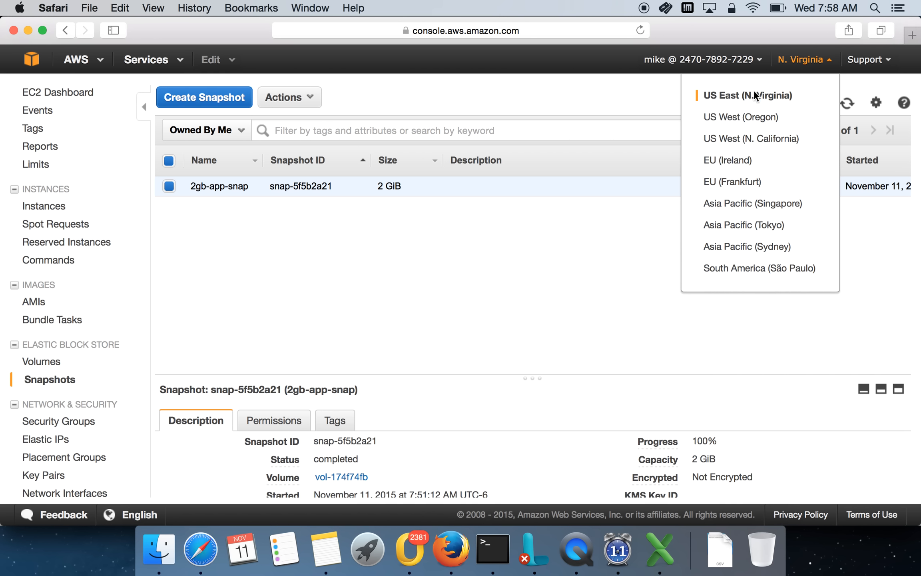
left_click(583, 70)
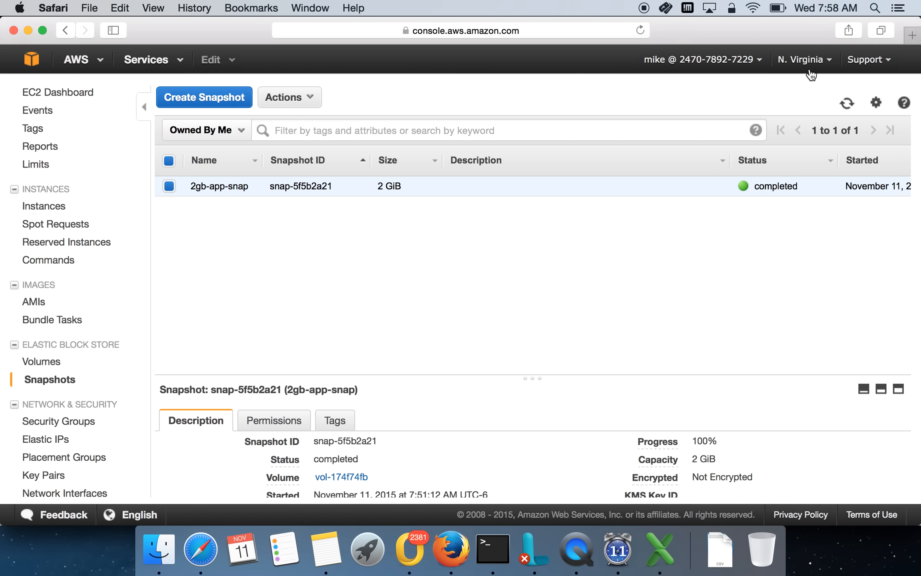
left_click(823, 60)
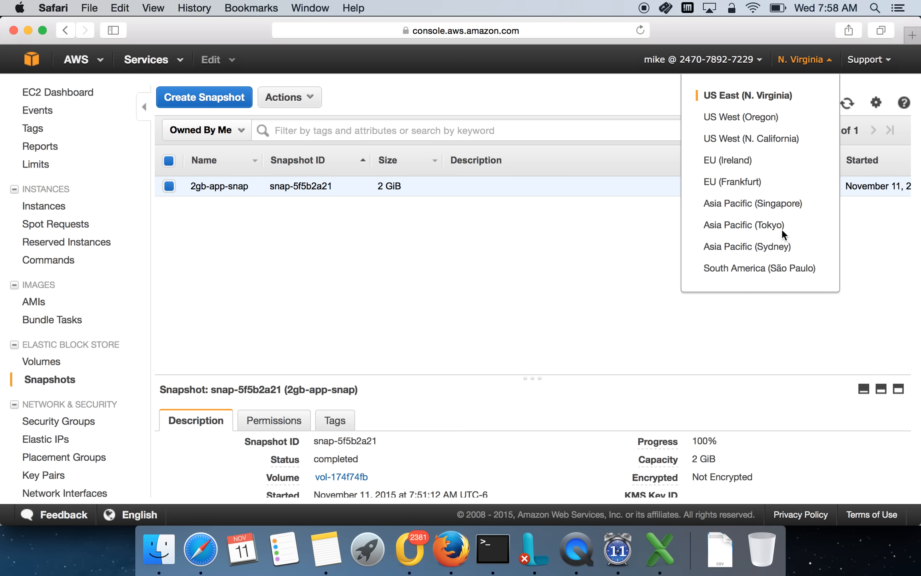
left_click(353, 264)
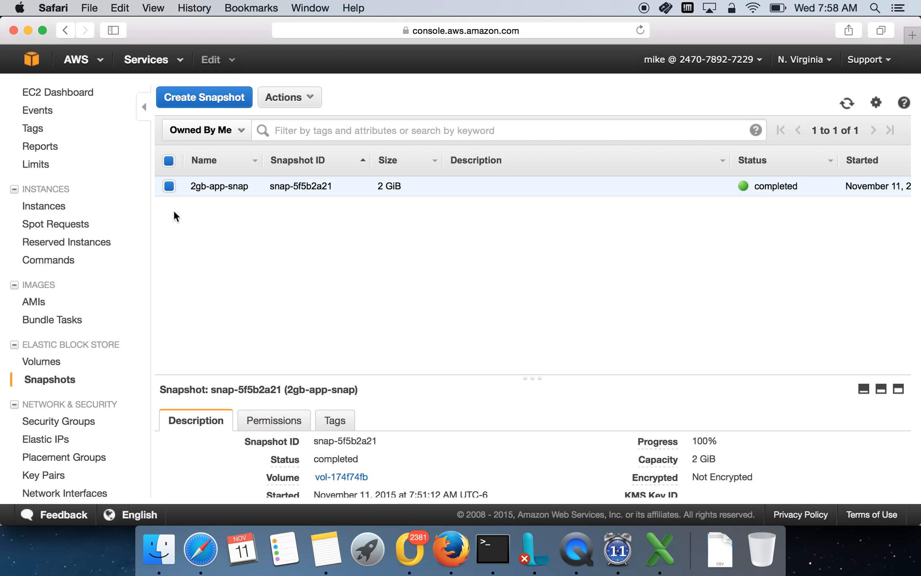
Copy the snapshot 2gb-app-snap to the Asia Pacific (Singapore) region with the default description and no encryption.
left_click(290, 98)
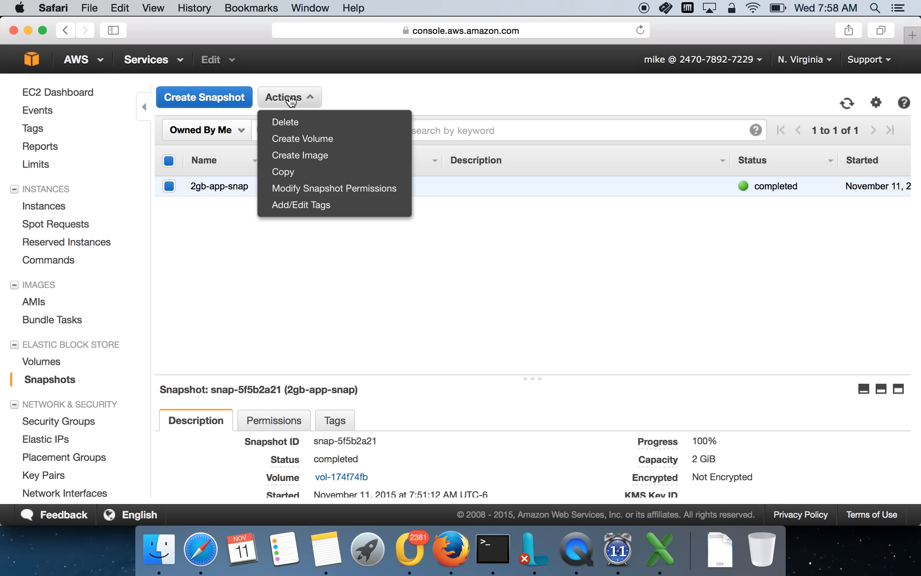
left_click(298, 172)
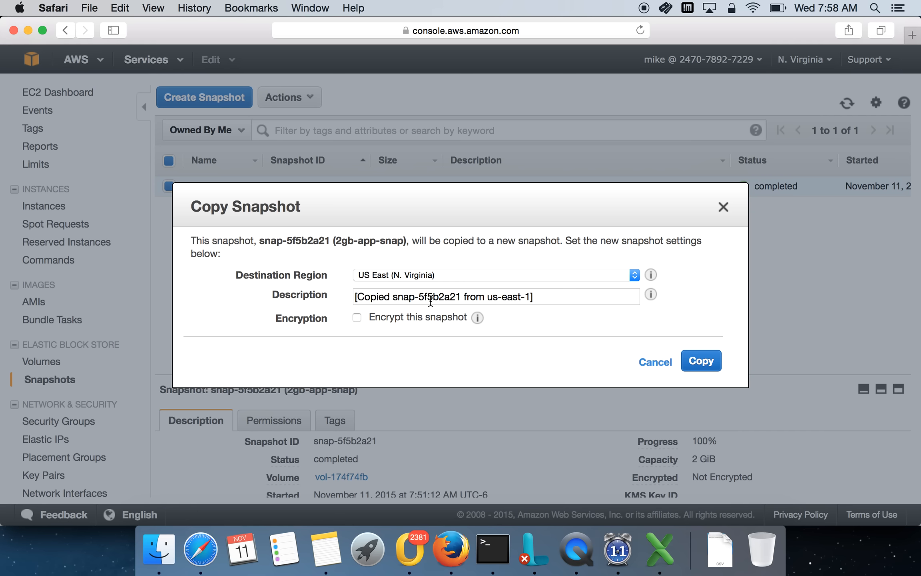
left_click(439, 279)
left_click(438, 278)
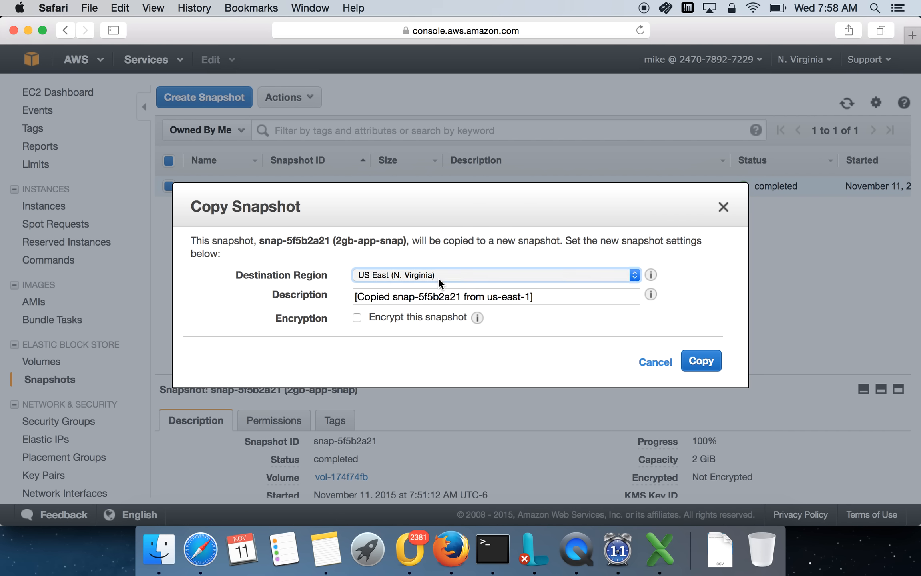
left_click(517, 275)
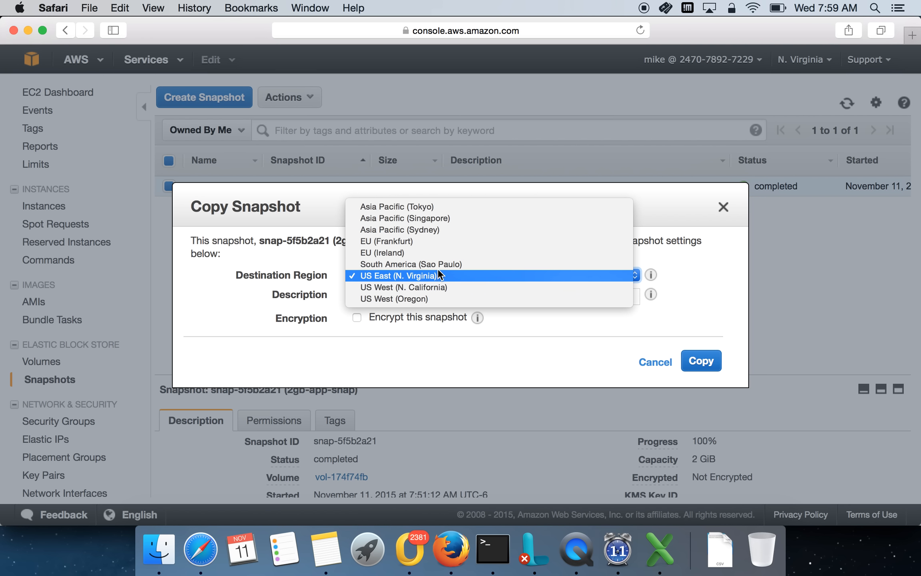
left_click(451, 215)
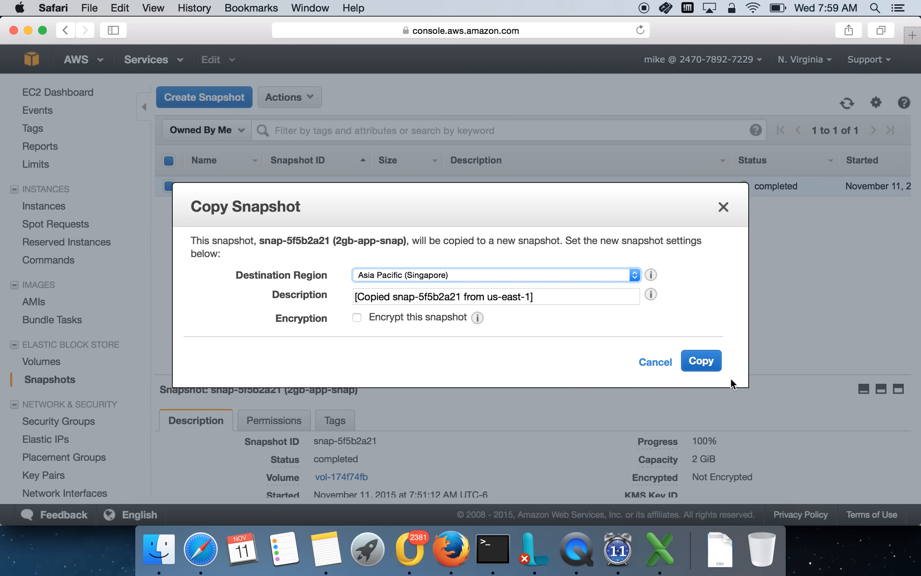
left_click(711, 367)
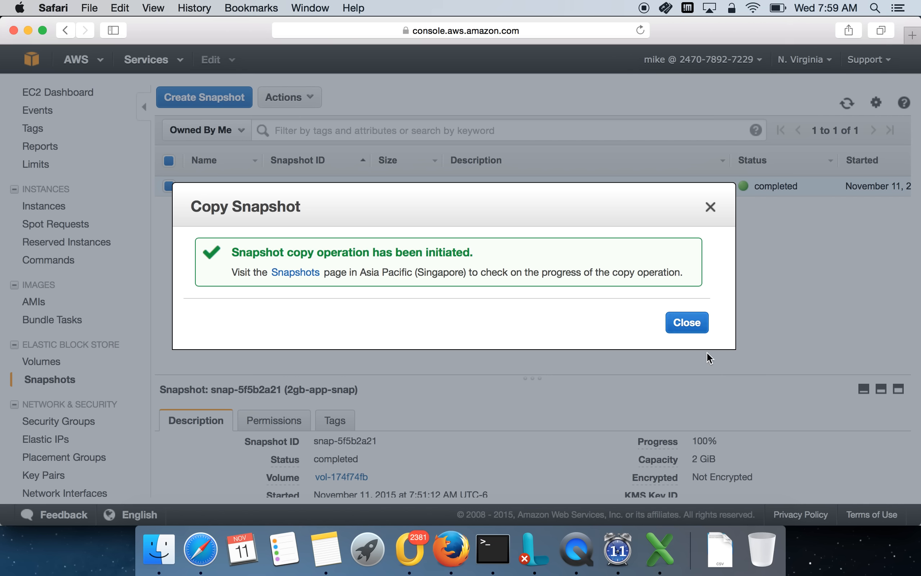
left_click(697, 321)
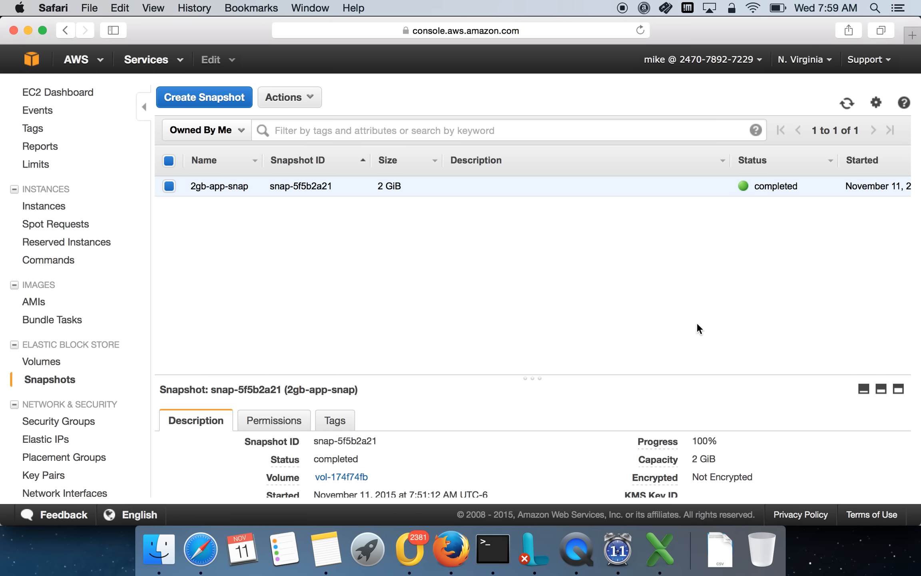
Check the copied snapshot in the Asia Pacific (Singapore) region and switch the console back to US East (N. Virginia).
left_click(822, 66)
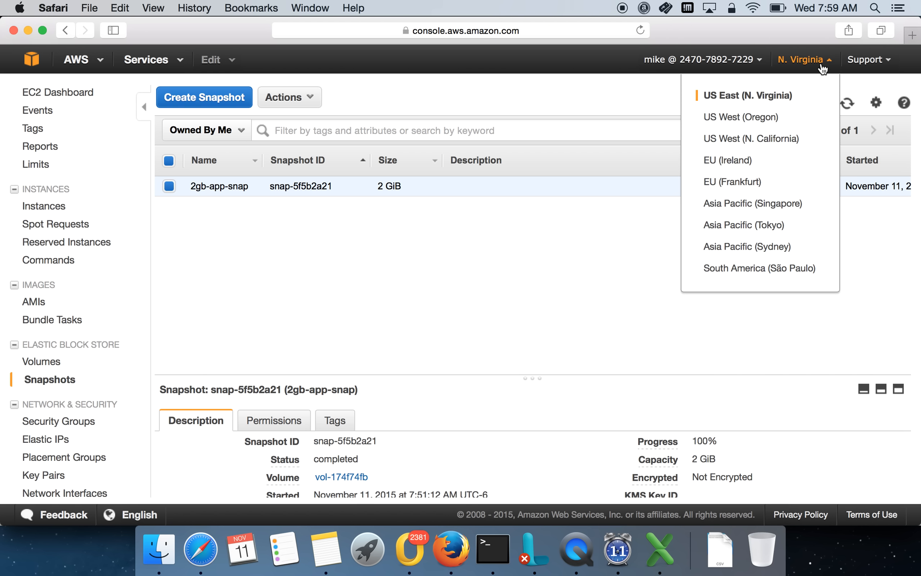
left_click(791, 208)
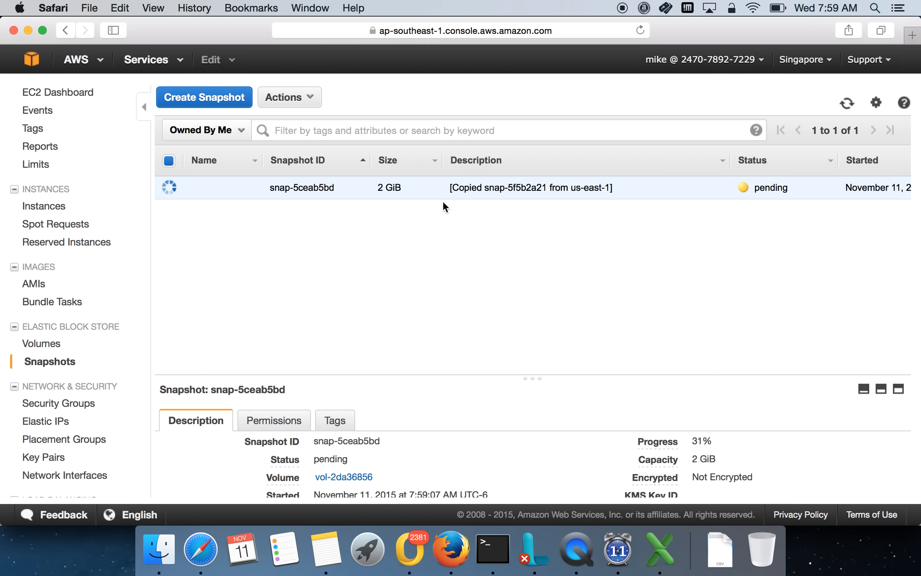
left_click(847, 103)
left_click(307, 97)
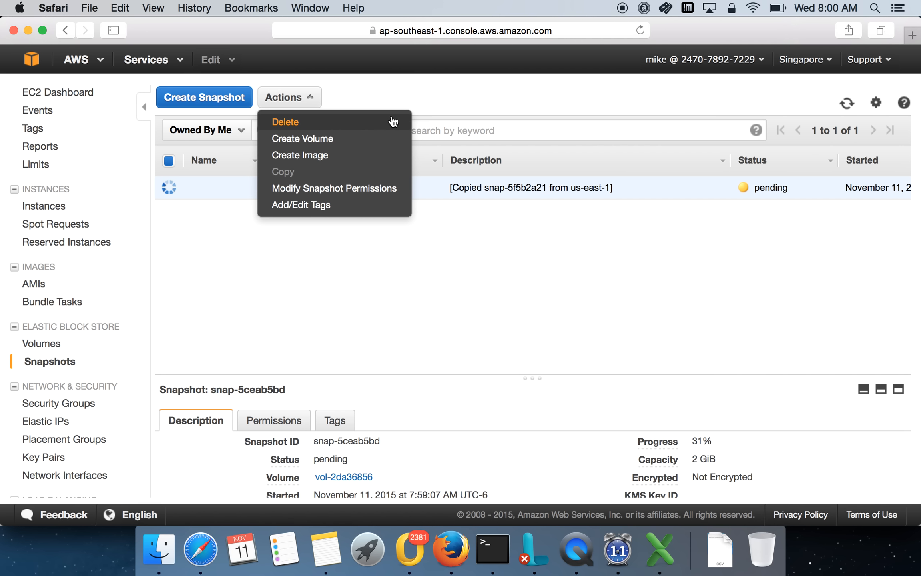
left_click(410, 91)
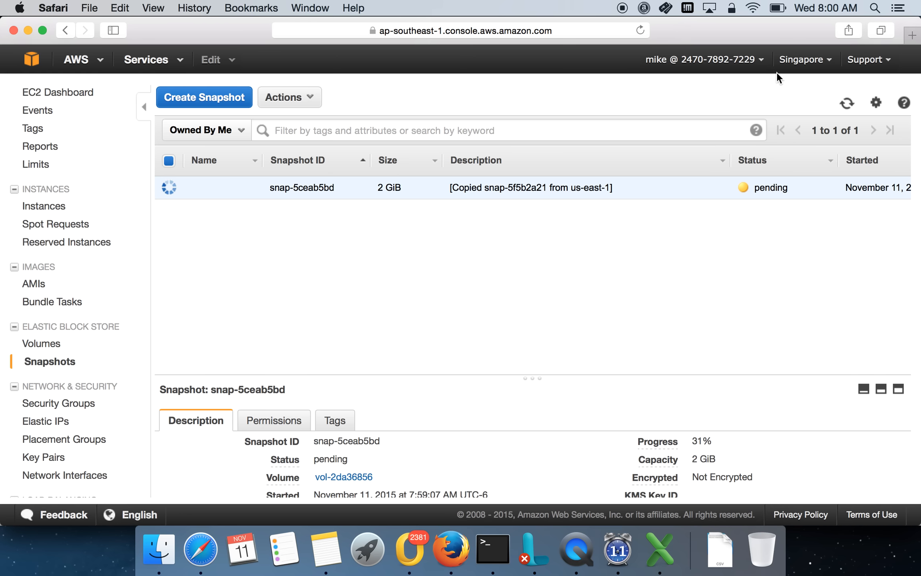
left_click(813, 67)
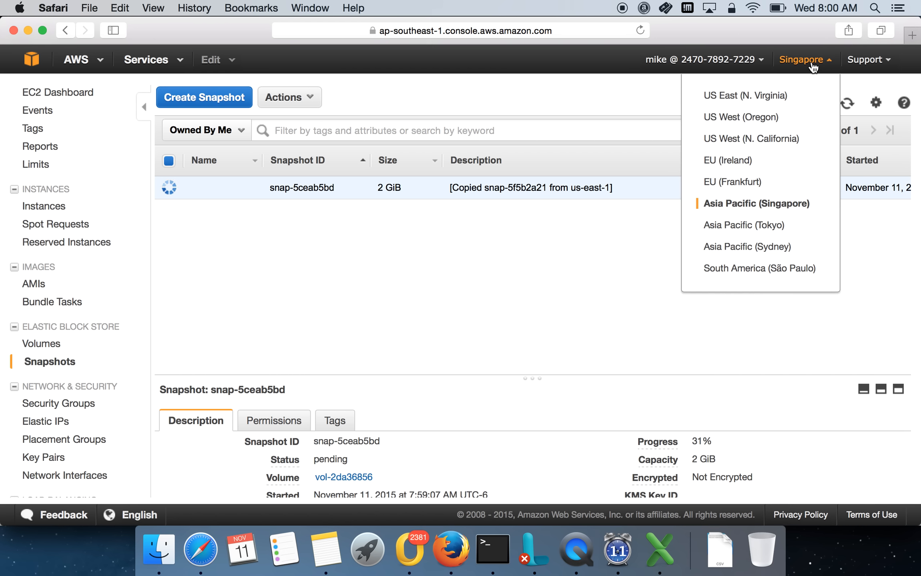
left_click(776, 95)
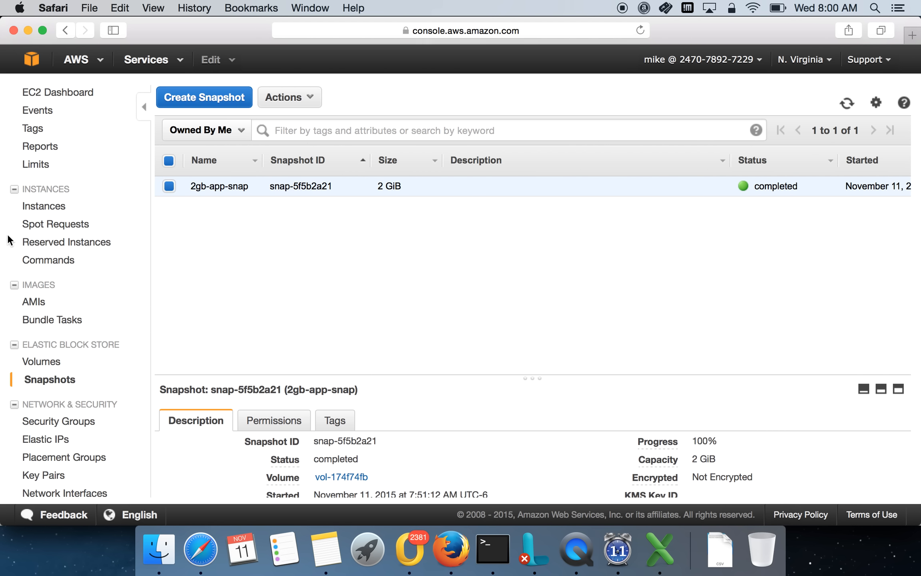
Show the details of the Server-01 instance and examine its root device and block devices.
left_click(42, 205)
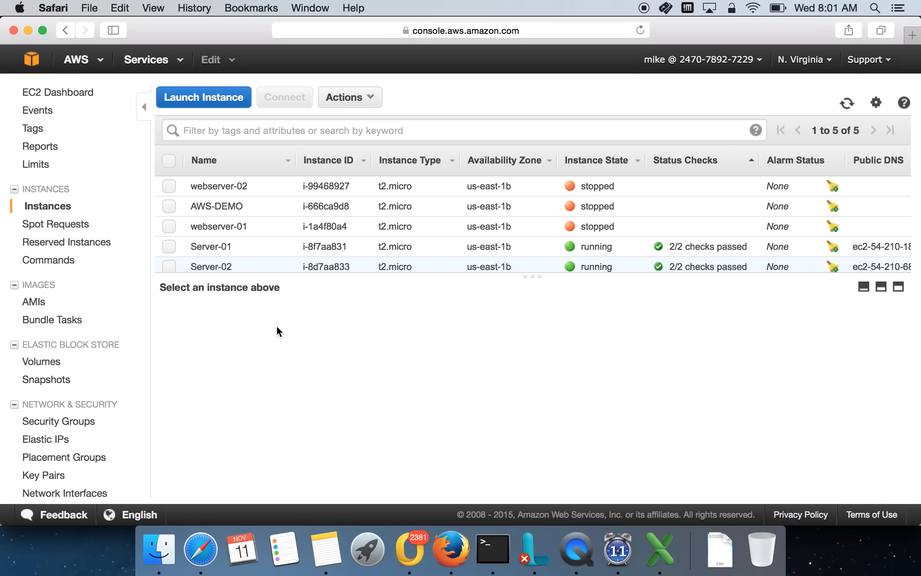
left_click(39, 304)
left_click(51, 206)
left_click(169, 246)
scroll(413, 409, "down", 5)
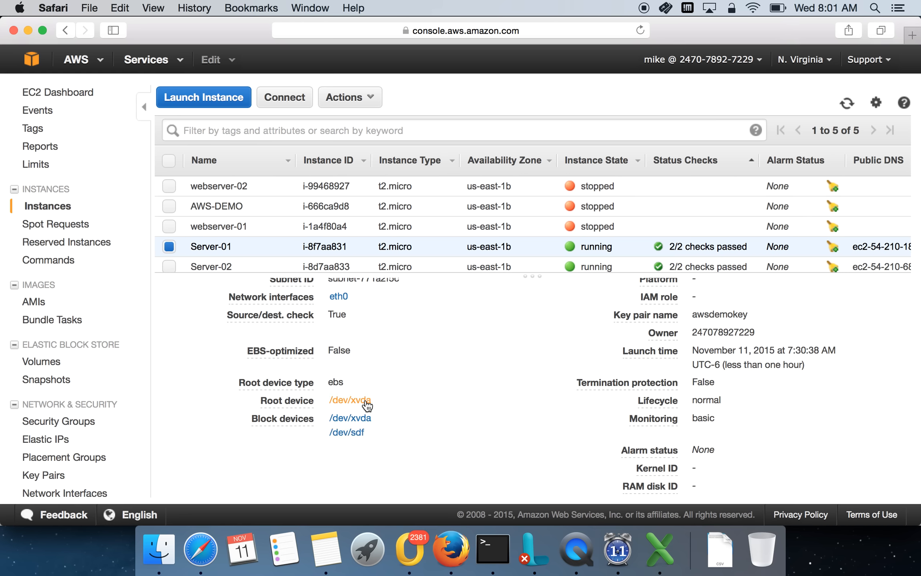
scroll(426, 395, "up", 2)
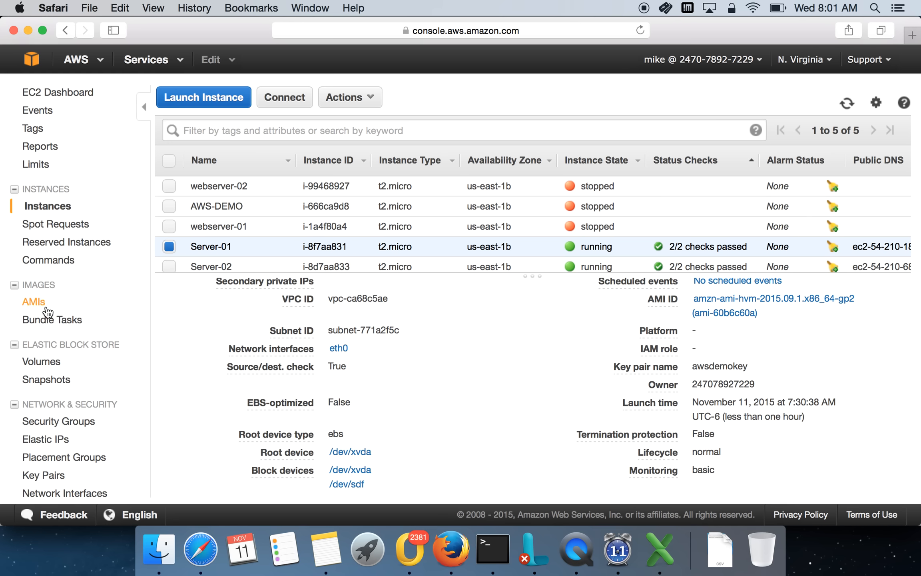
Start creating an image of Server-01, with both the image name and description set to "Server-01-Image backup".
mouse_move(279, 249)
left_click(362, 100)
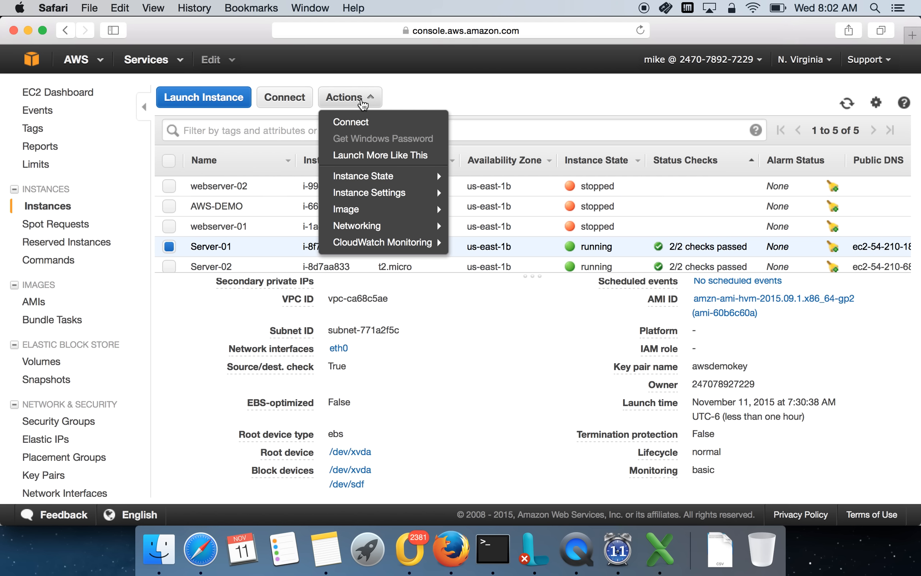
mouse_move(379, 214)
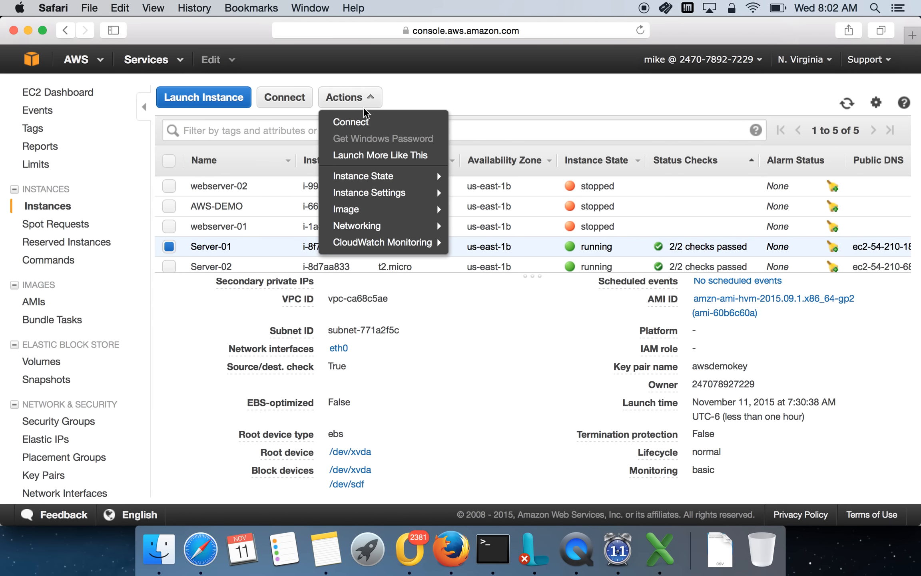
left_click(475, 213)
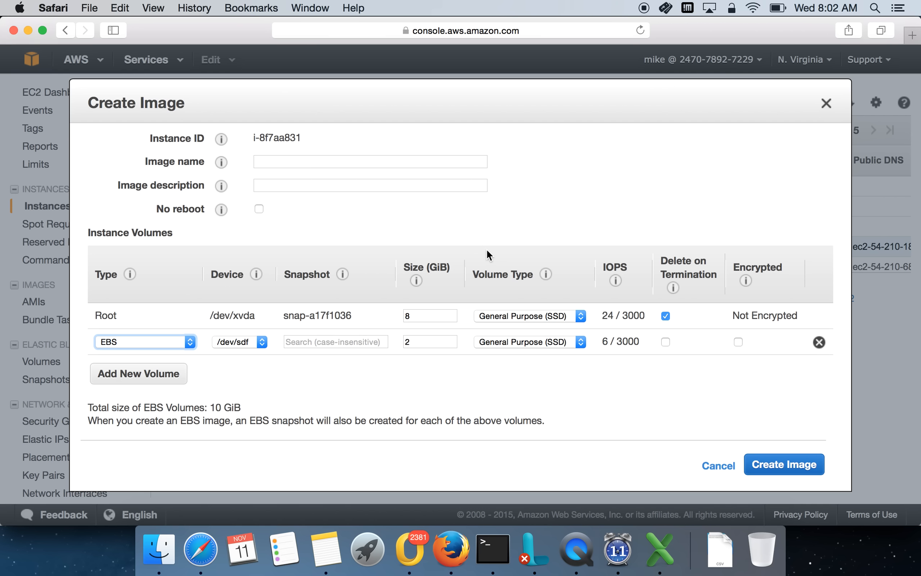
left_click(351, 156)
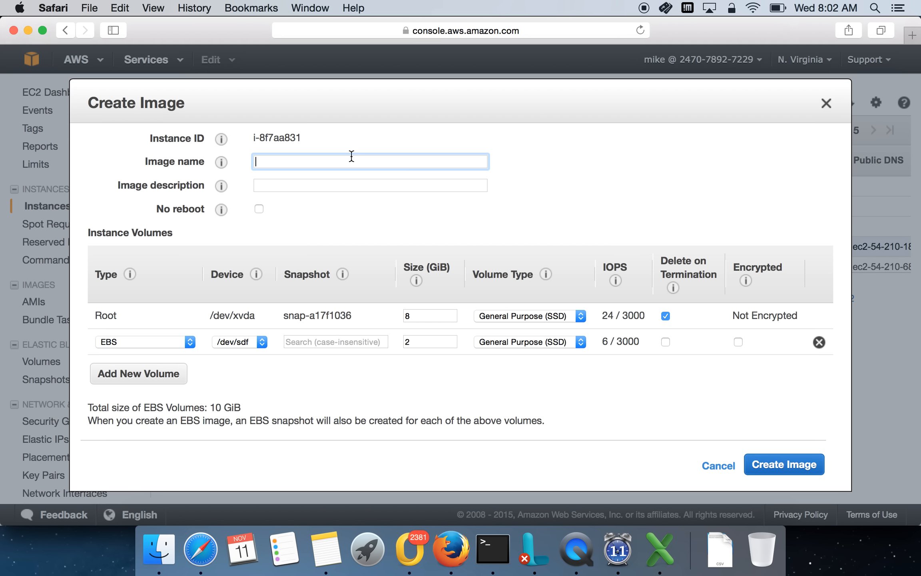
type("Server-01-Image backup")
left_click(347, 176)
triple_click(337, 162)
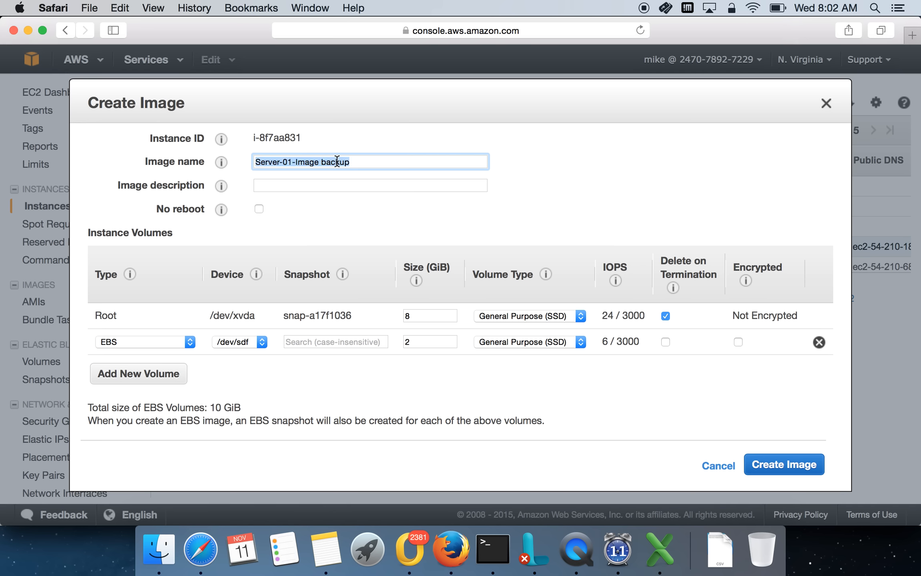
left_click(329, 180)
key("super+v")
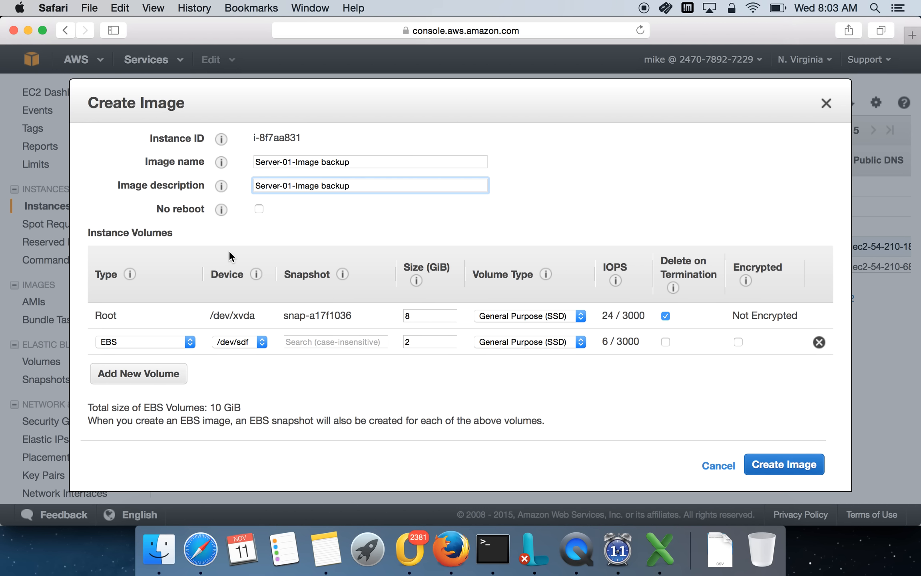
Create the image with No reboot enabled and only the root volume included, removing the /dev/sdf EBS volume.
left_click(255, 210)
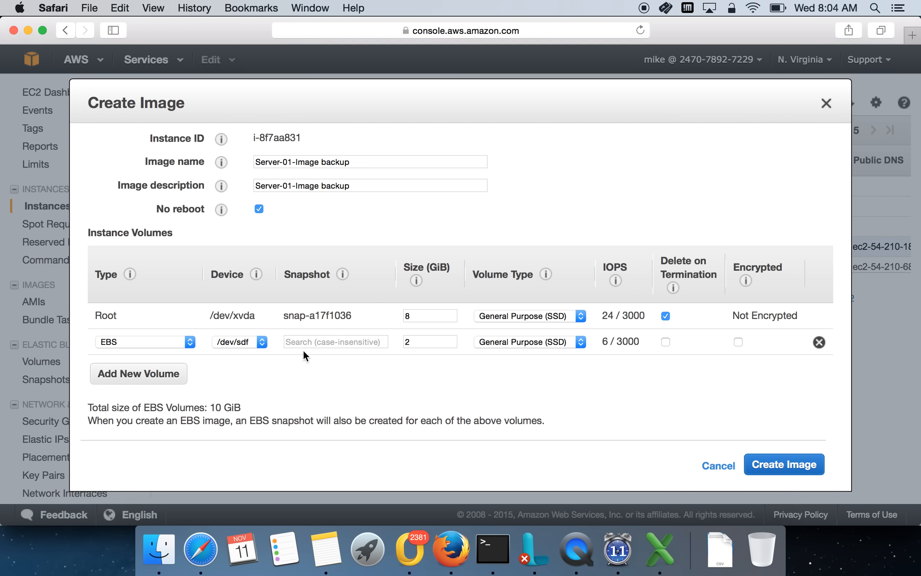
left_click(817, 342)
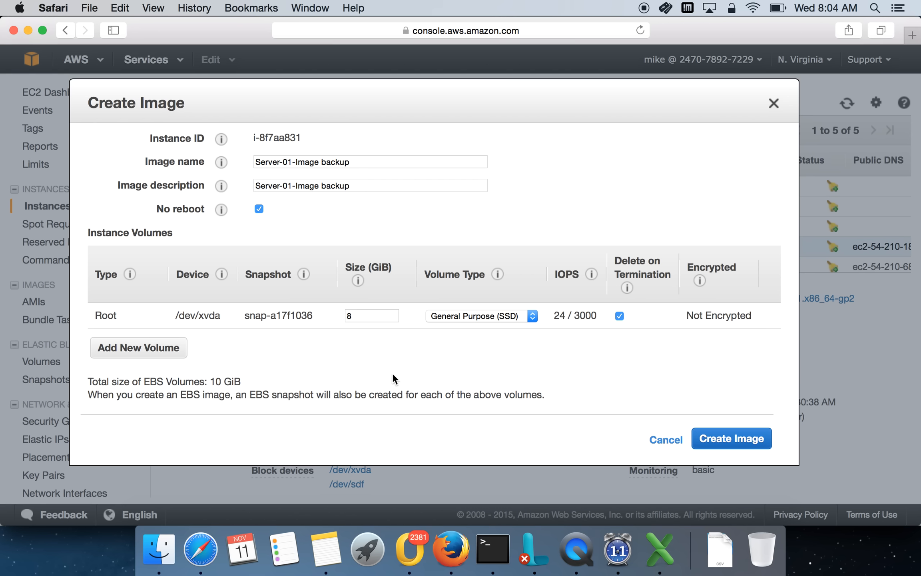
left_click(170, 349)
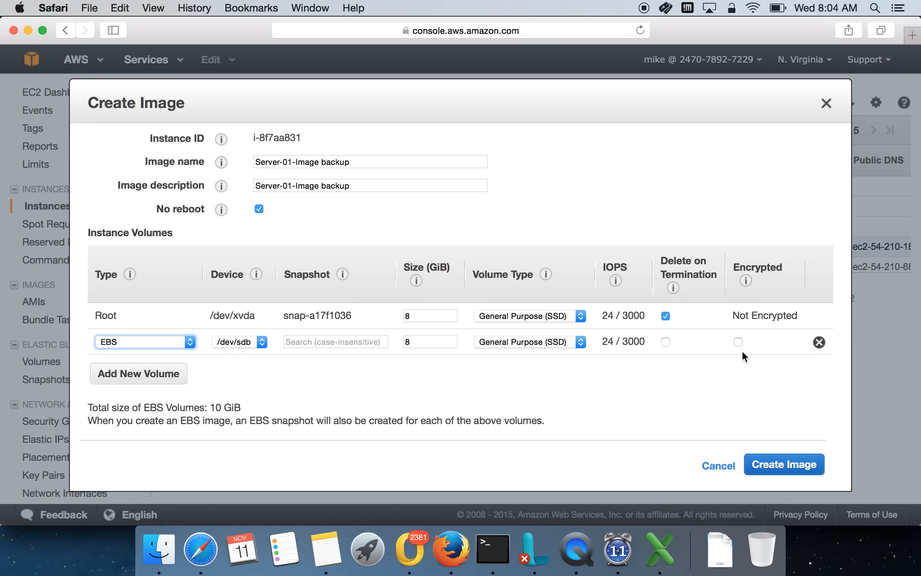
left_click(818, 342)
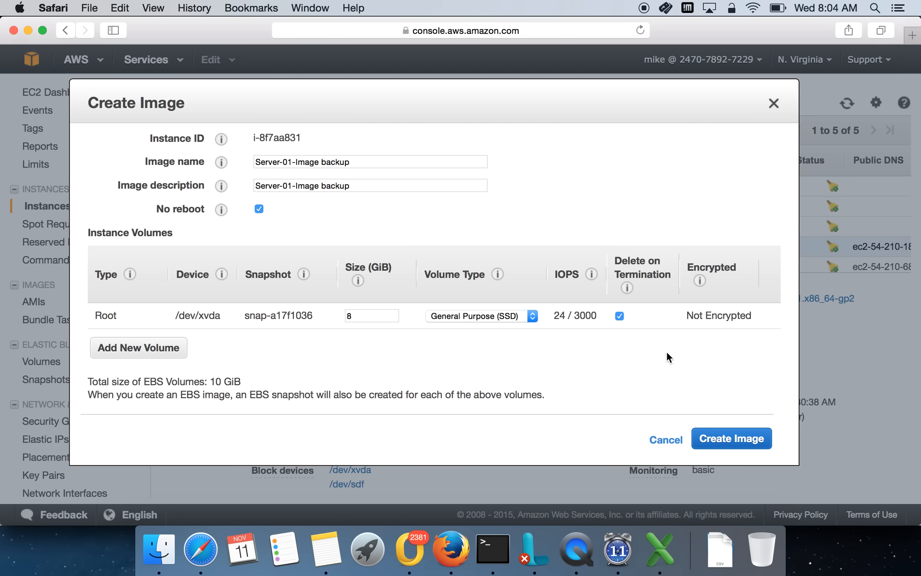
left_click(745, 440)
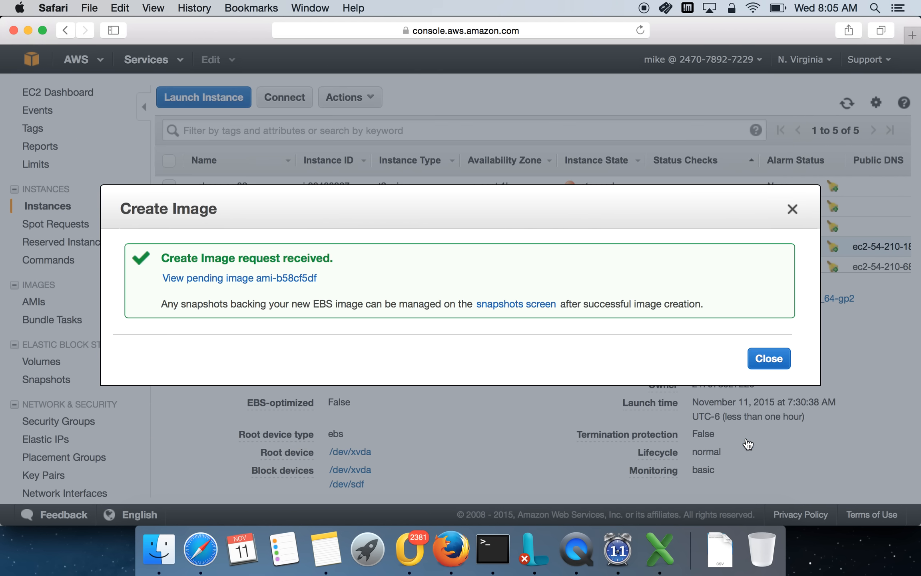
left_click(768, 361)
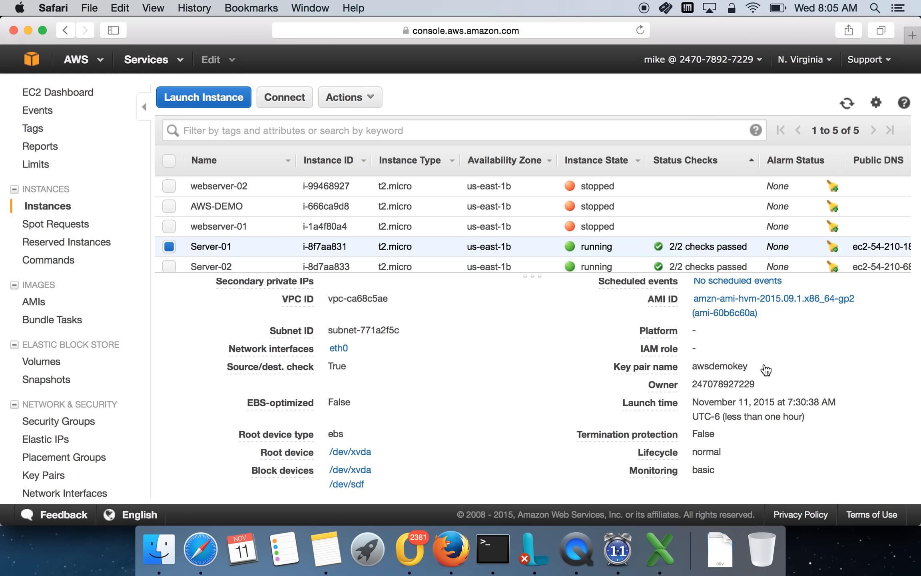
Check the snapshots list and the new AMI's details and available actions, and return to the instances list.
mouse_move(674, 364)
left_click(38, 380)
mouse_move(223, 189)
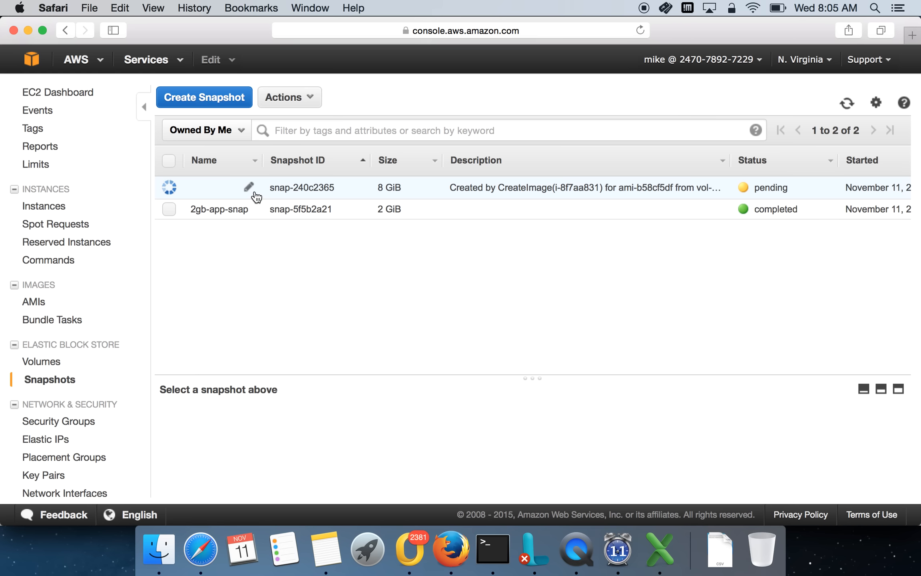
left_click(32, 301)
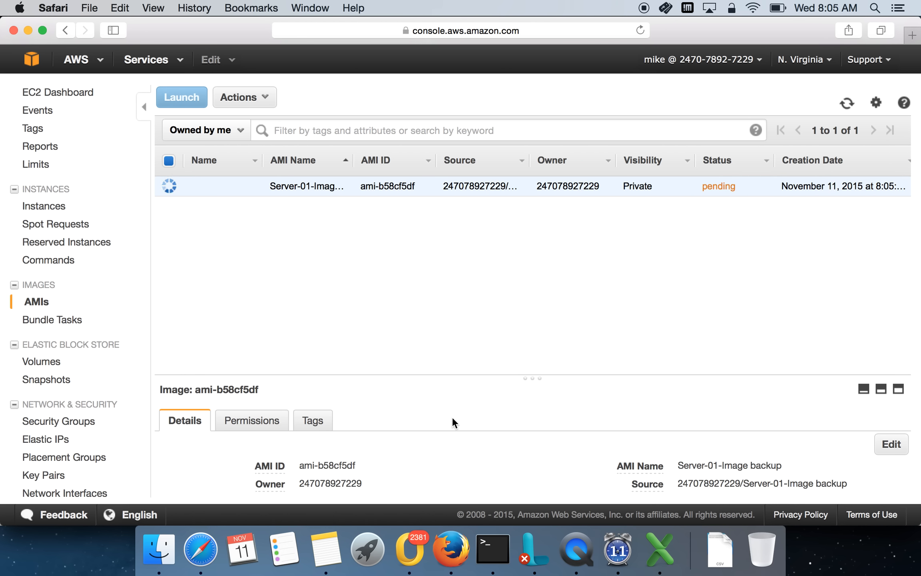
scroll(498, 458, "down", 1)
scroll(498, 456, "down", 3)
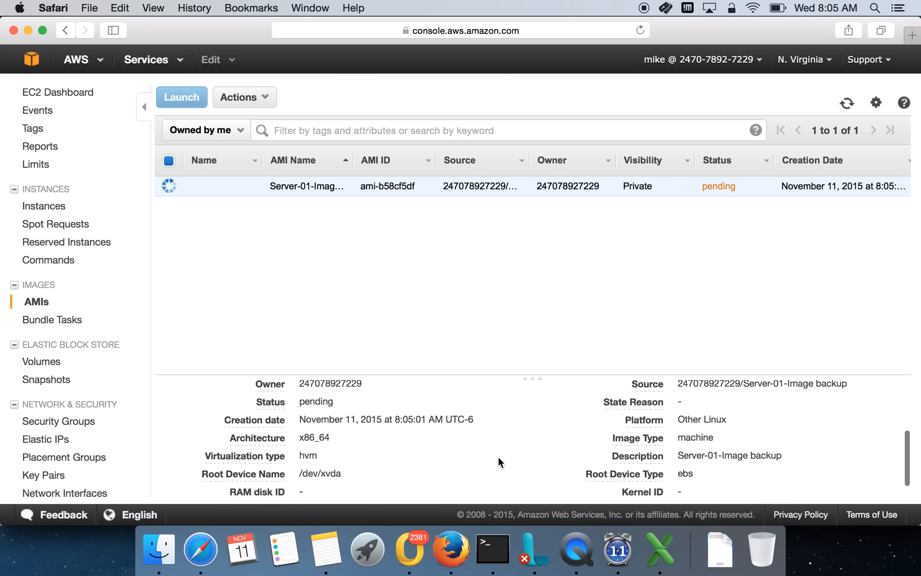
scroll(498, 456, "up", 3)
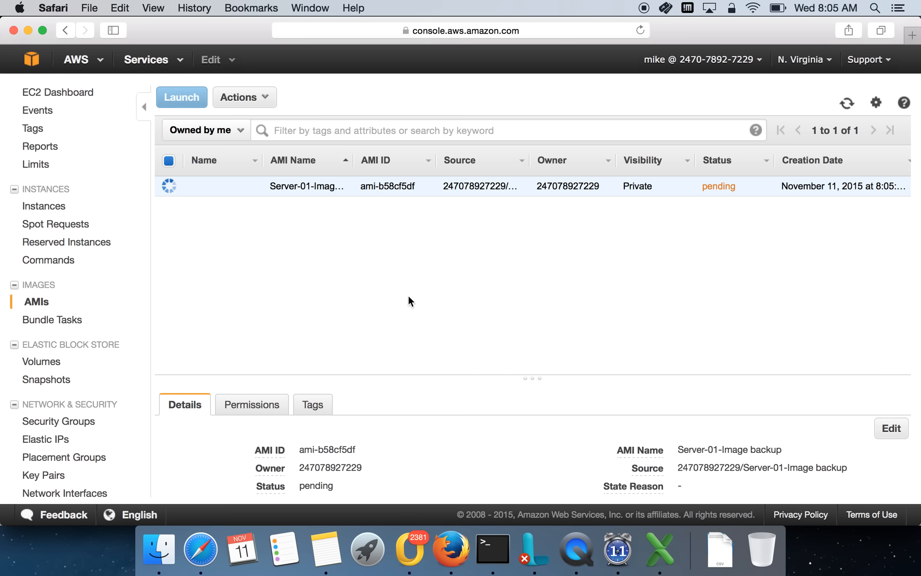
left_click(264, 98)
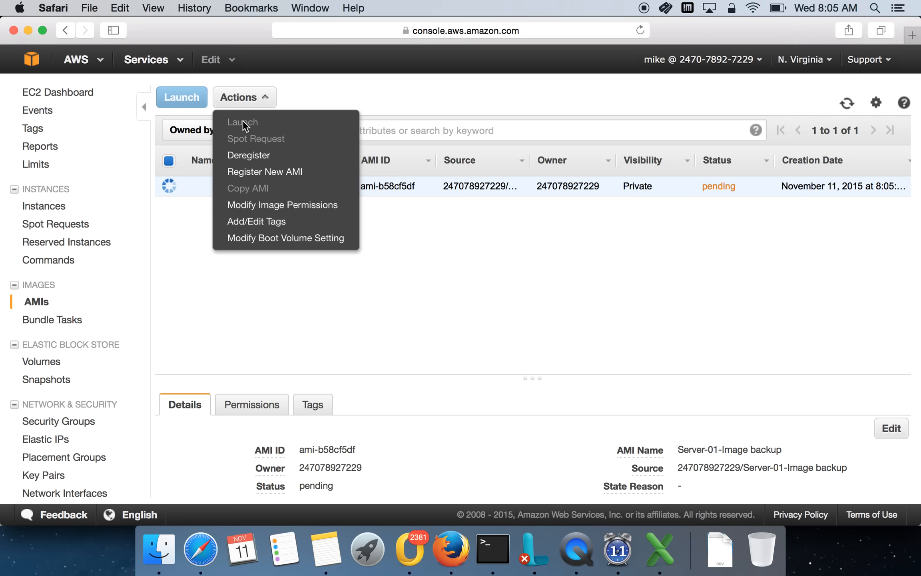
left_click(476, 96)
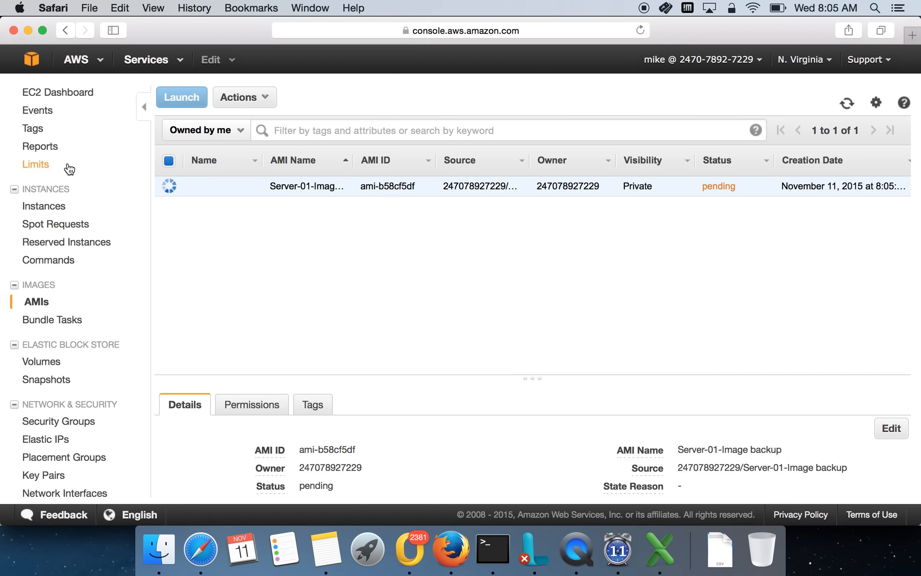
left_click(60, 206)
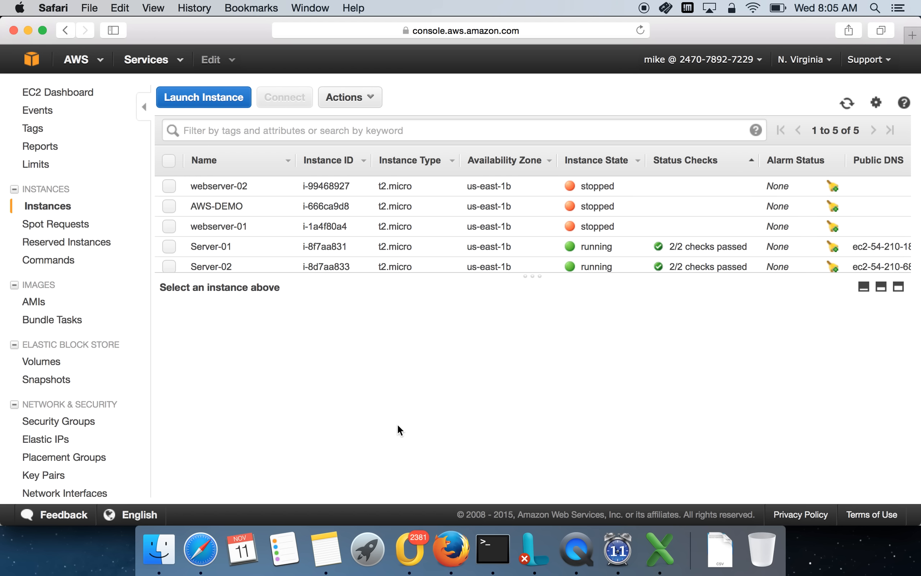
Give the pending Server-01 image in the AMIs list the name "SErver-01-AMI".
left_click(44, 304)
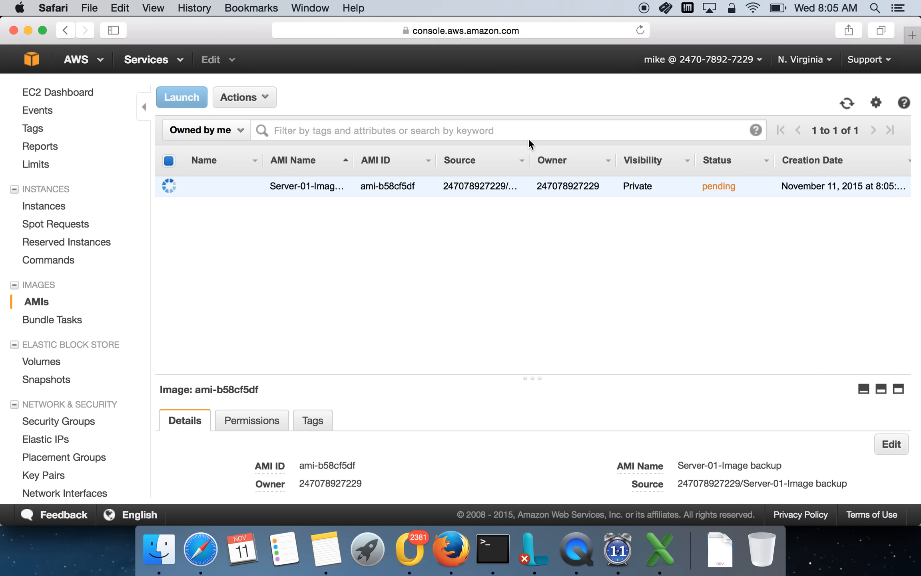
left_click(250, 188)
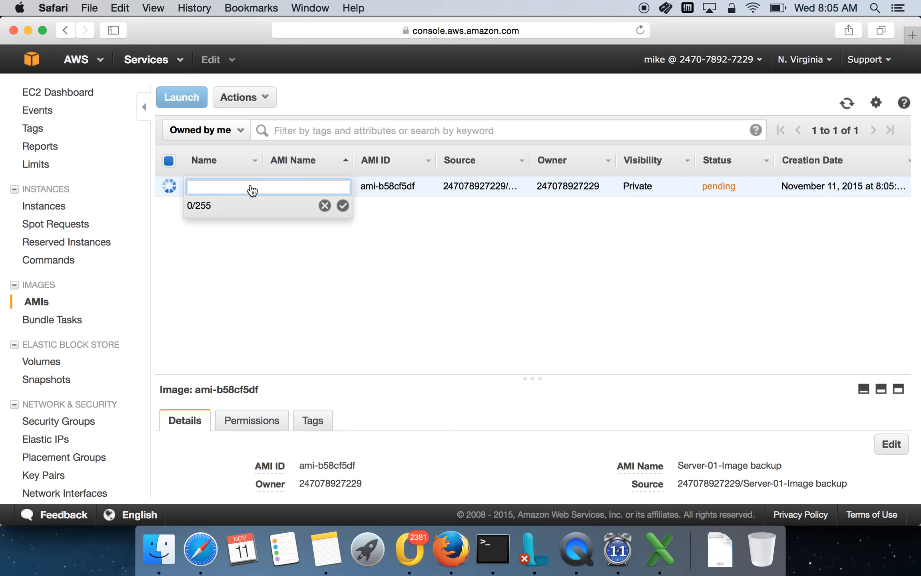
type("Webserver")
key("BackSpace")
key("BackSpace")
key("BackSpace")
key("BackSpace")
key("BackSpace")
key("BackSpace")
key("BackSpace")
key("BackSpace")
key("BackSpace")
type("SErver-01")
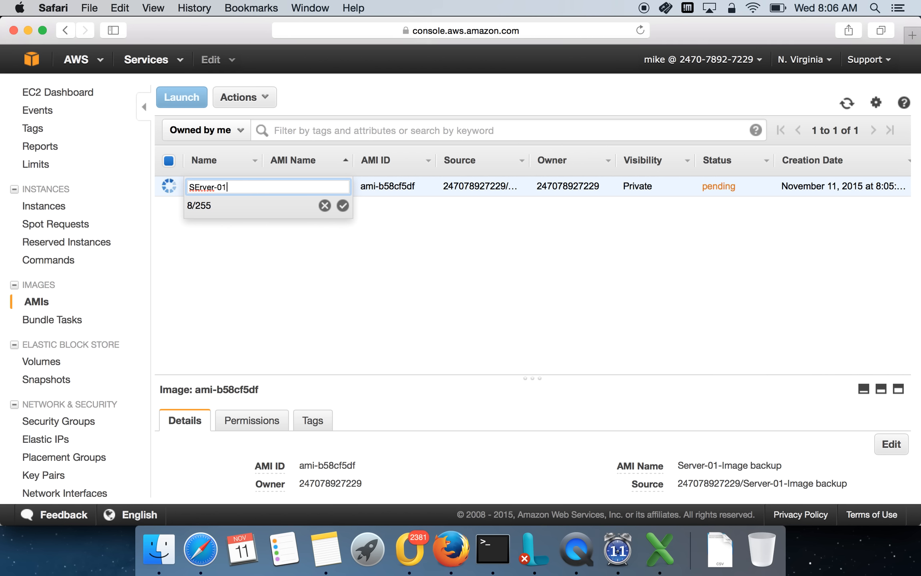
type("-AMI")
left_click(343, 205)
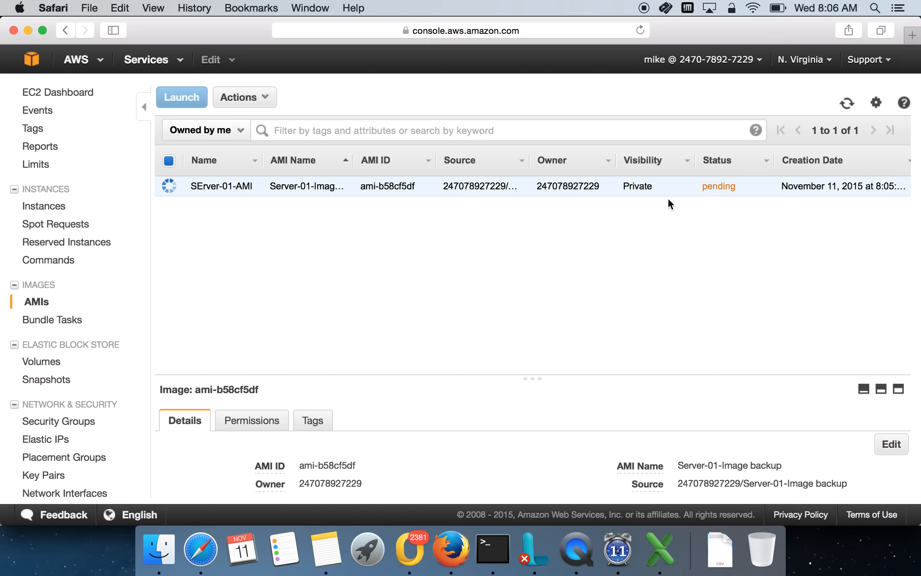
Examine the AMI's root device and block device details, refresh its status, and check which actions are available.
scroll(567, 444, "down", 5)
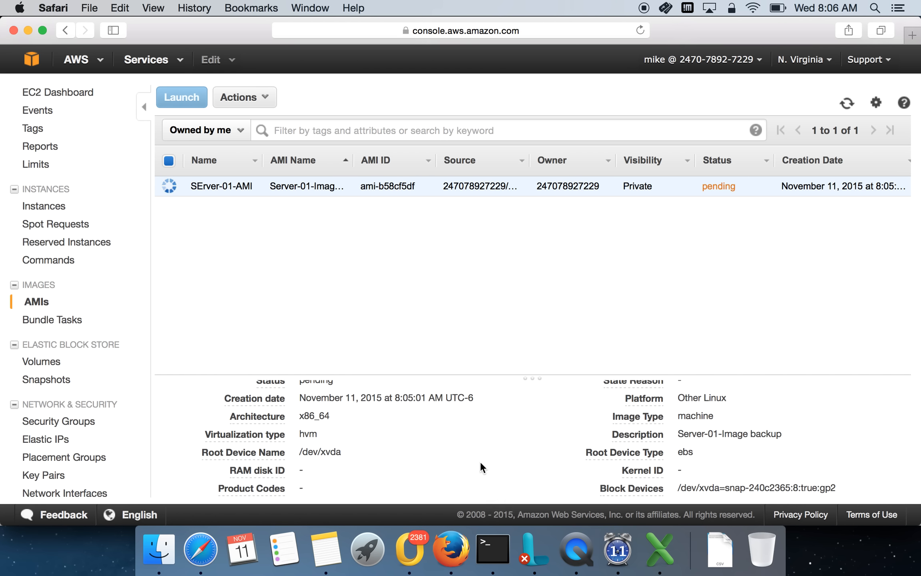
scroll(480, 462, "down", 2)
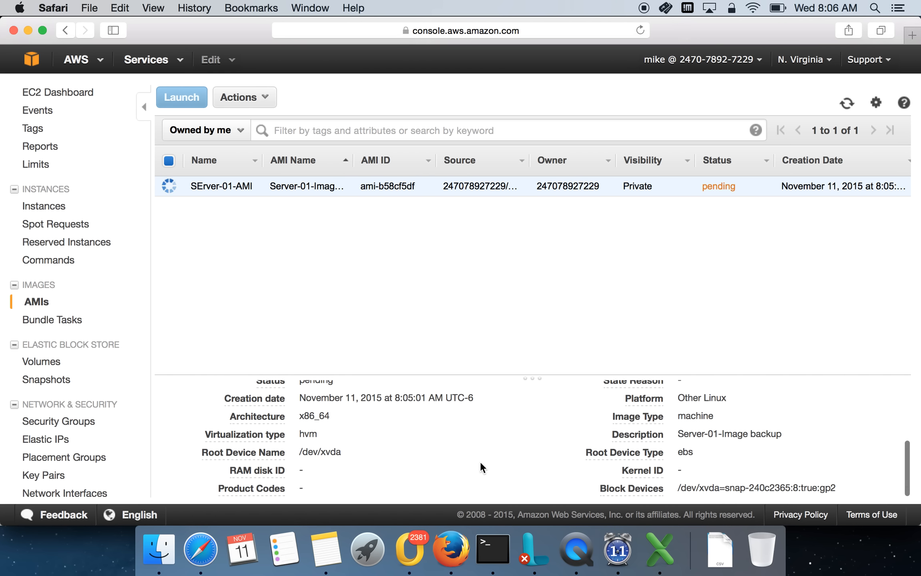
scroll(480, 461, "down", 2)
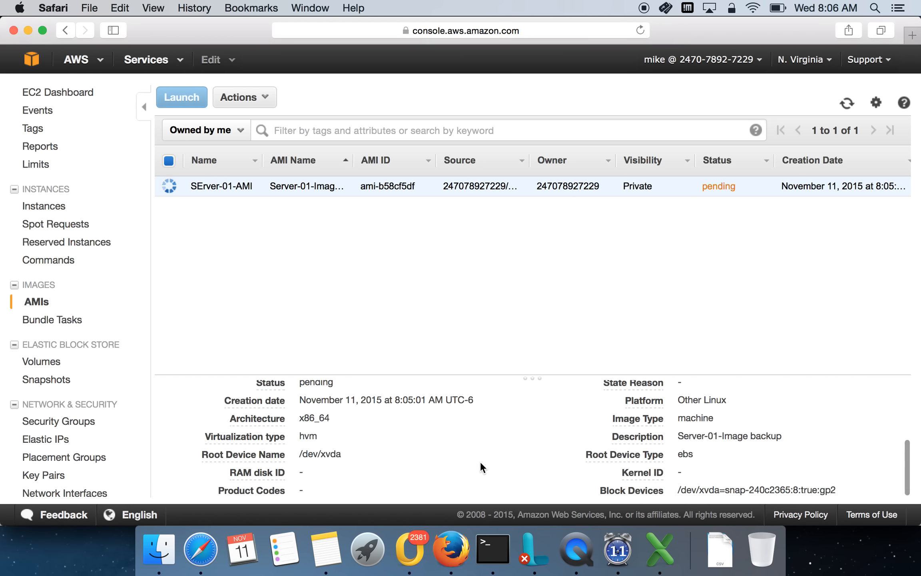
scroll(480, 461, "up", 5)
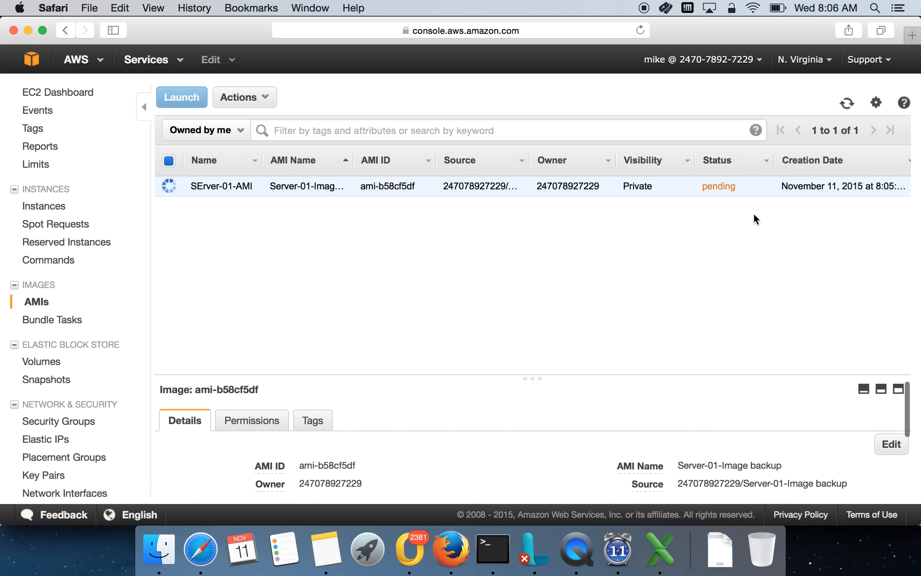
left_click(845, 103)
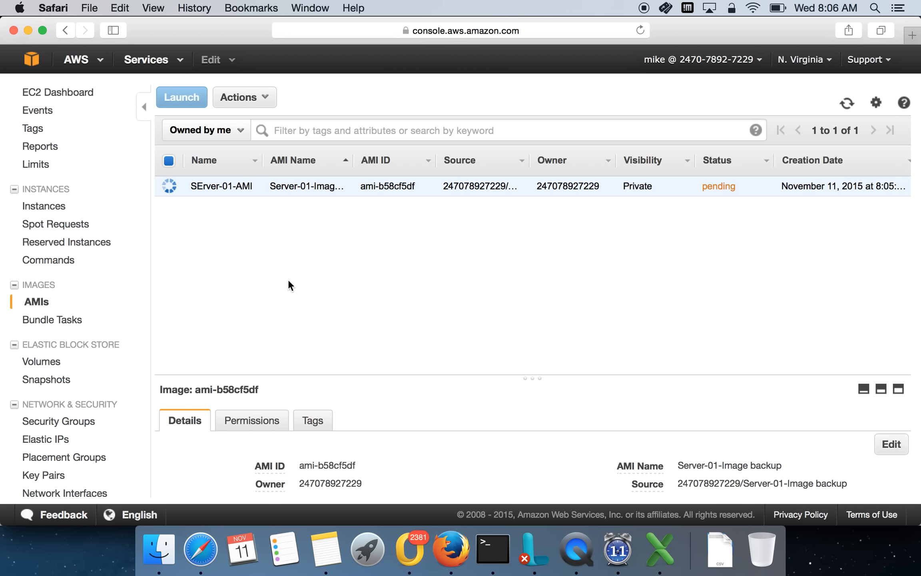
left_click_drag(687, 186, 737, 186)
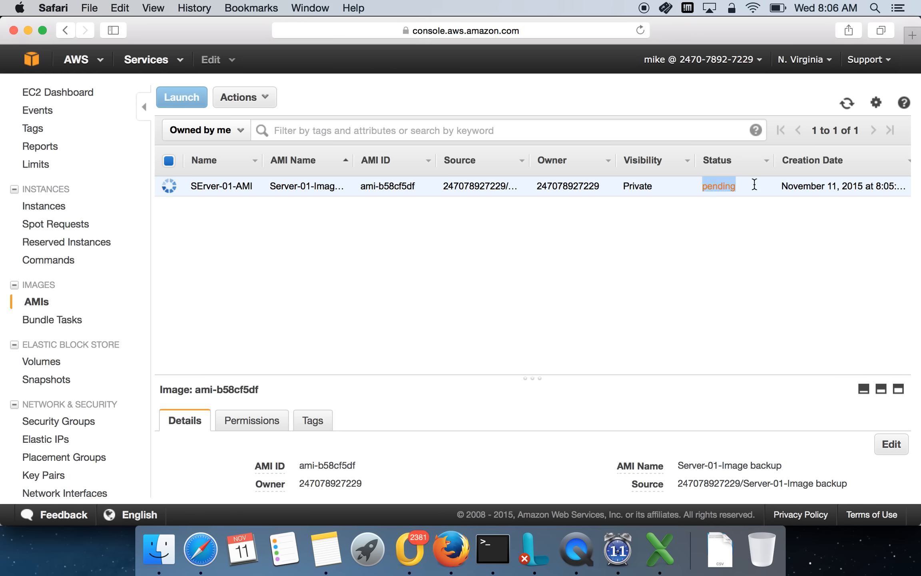
left_click(846, 103)
left_click(243, 99)
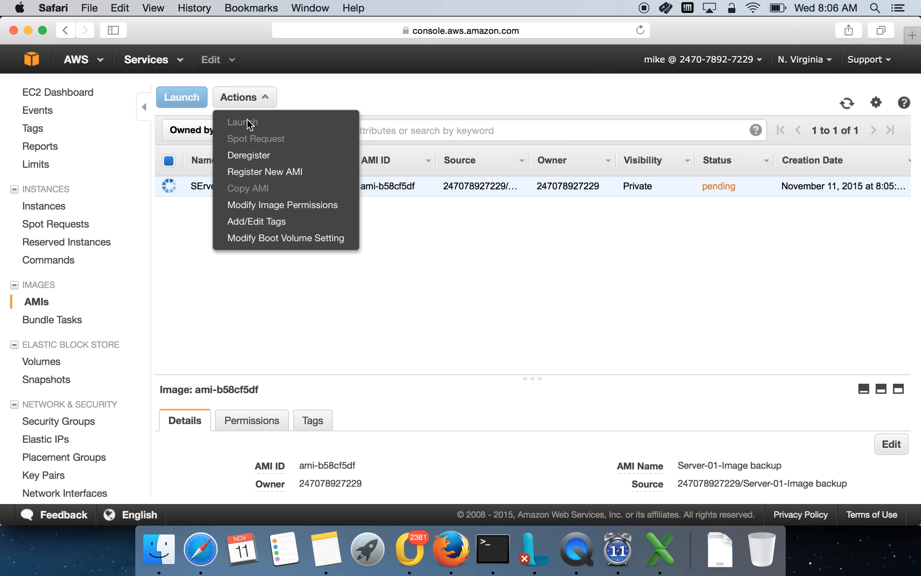
left_click(275, 350)
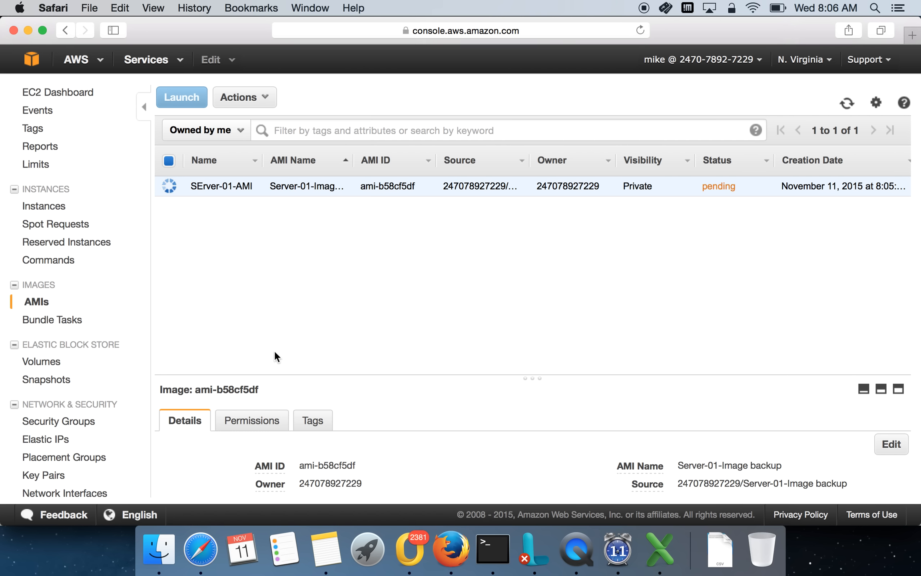
Preview launching a t2.micro instance from the Amazon Linux AMI, view the network choices in its instance details, and cancel the launch.
left_click(33, 203)
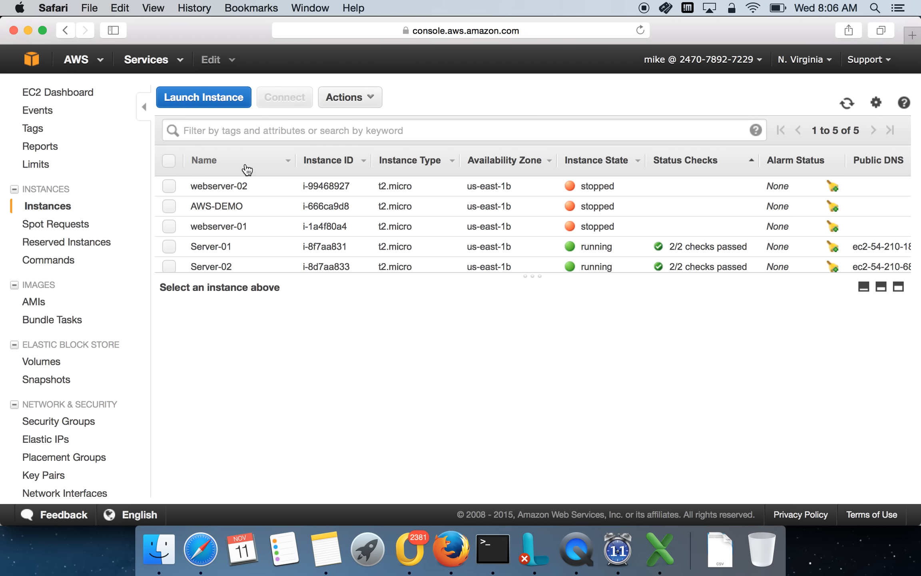
left_click(222, 103)
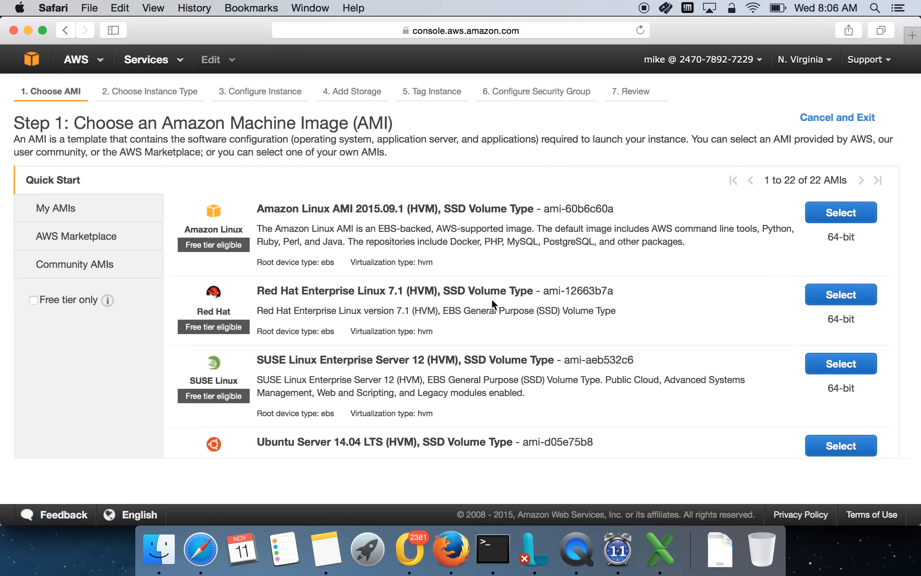
left_click(865, 218)
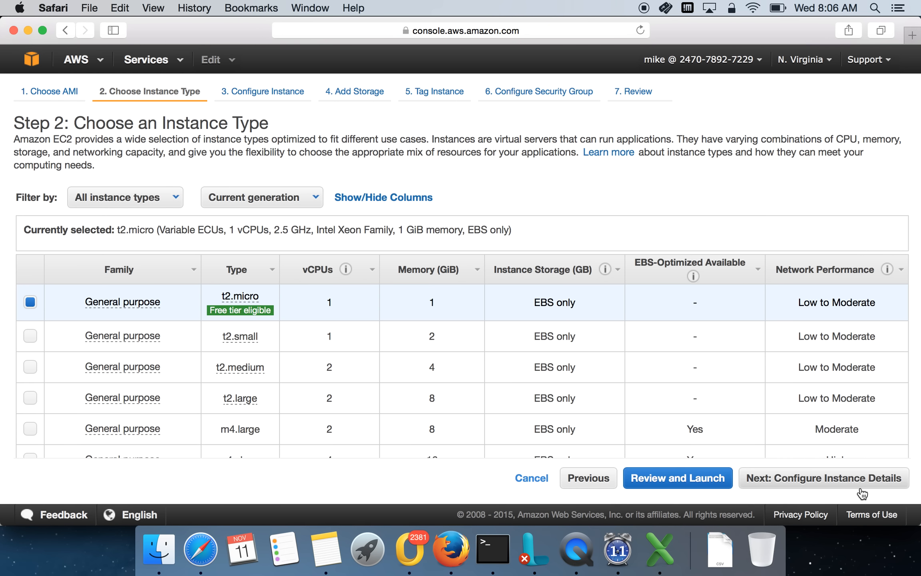
left_click(856, 489)
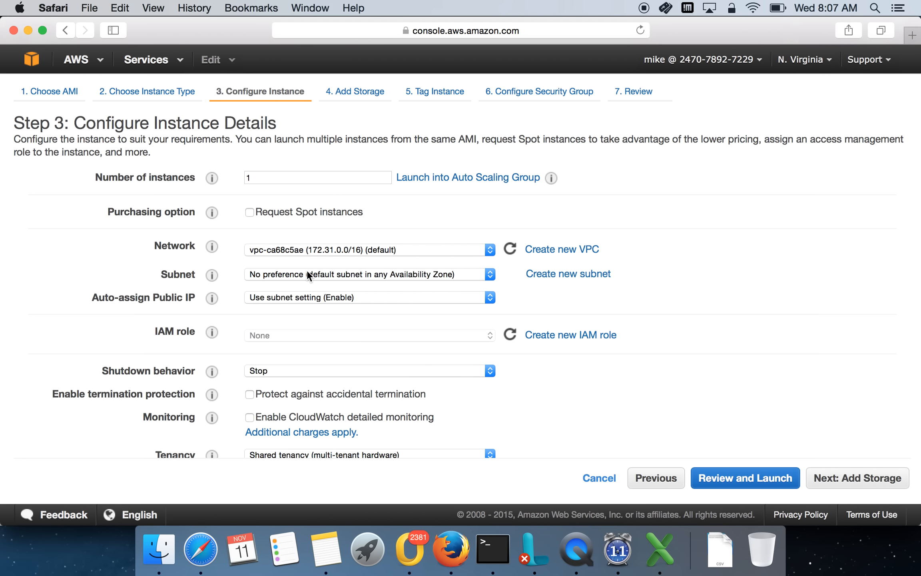
left_click(307, 250)
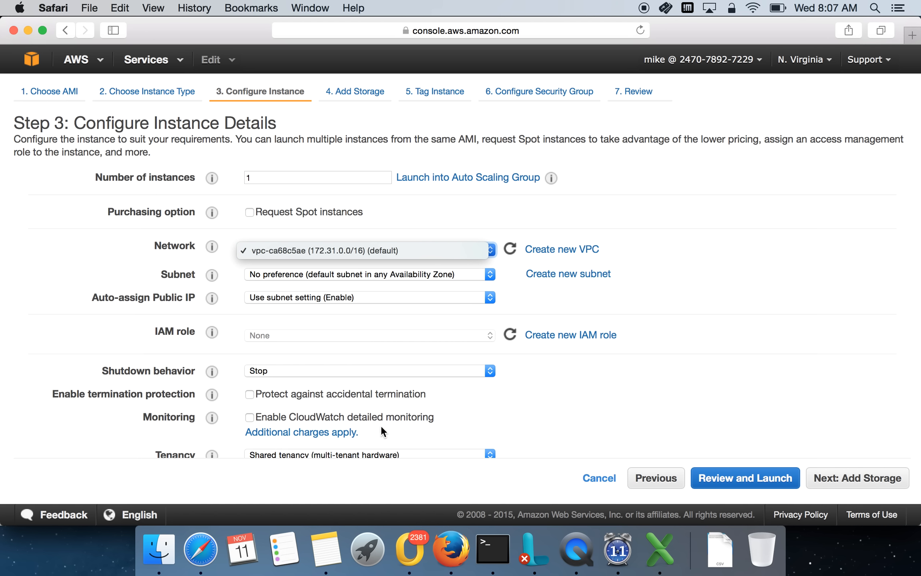
left_click(610, 475)
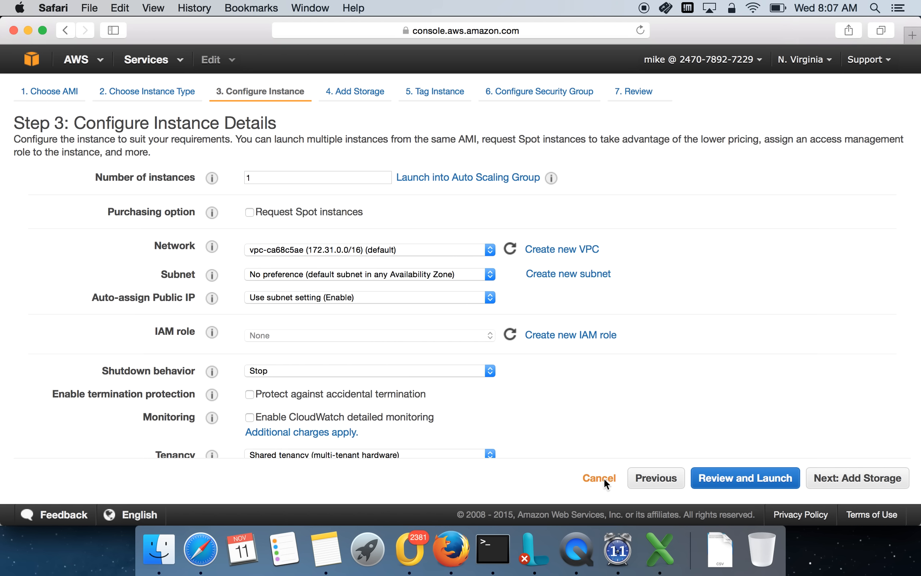
left_click(603, 477)
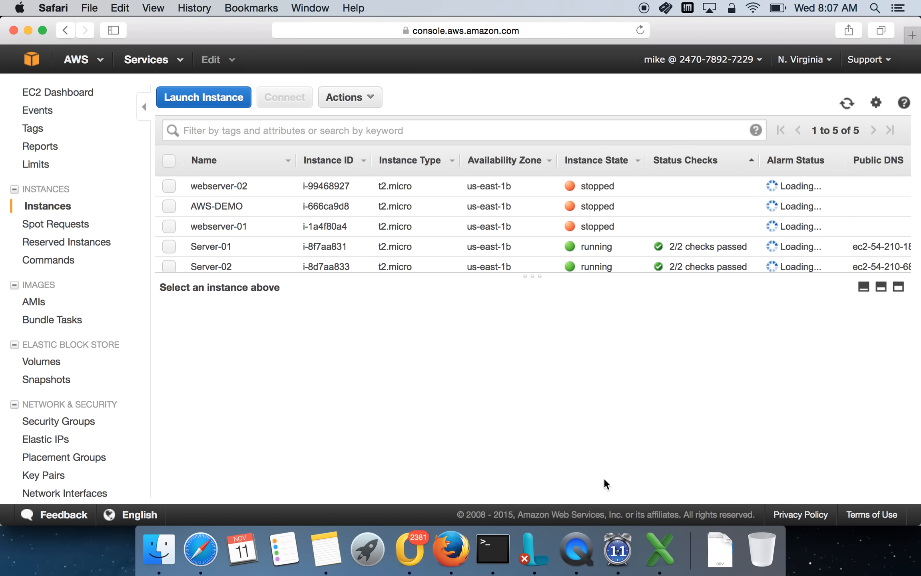
Return to the AMIs list, refresh the image's status, and view the actions available for it.
left_click(38, 302)
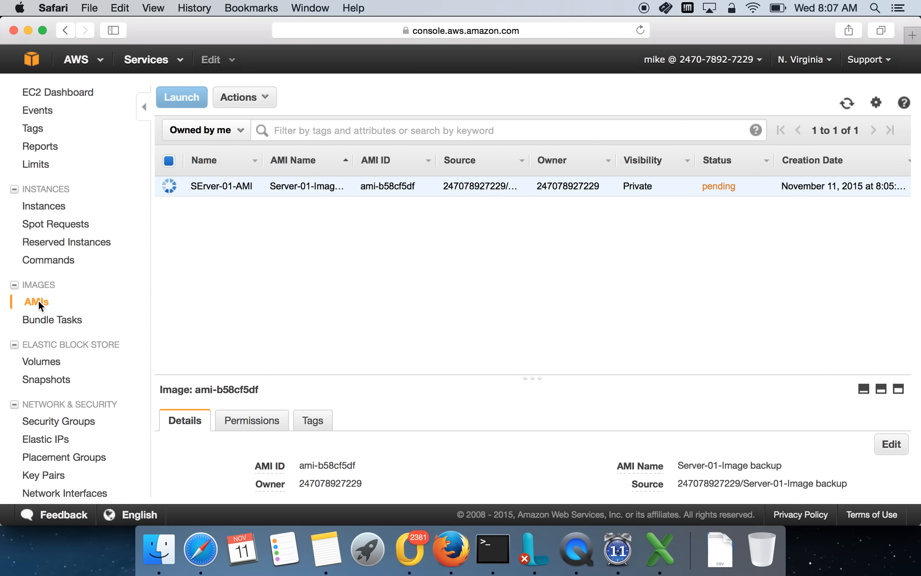
left_click(847, 103)
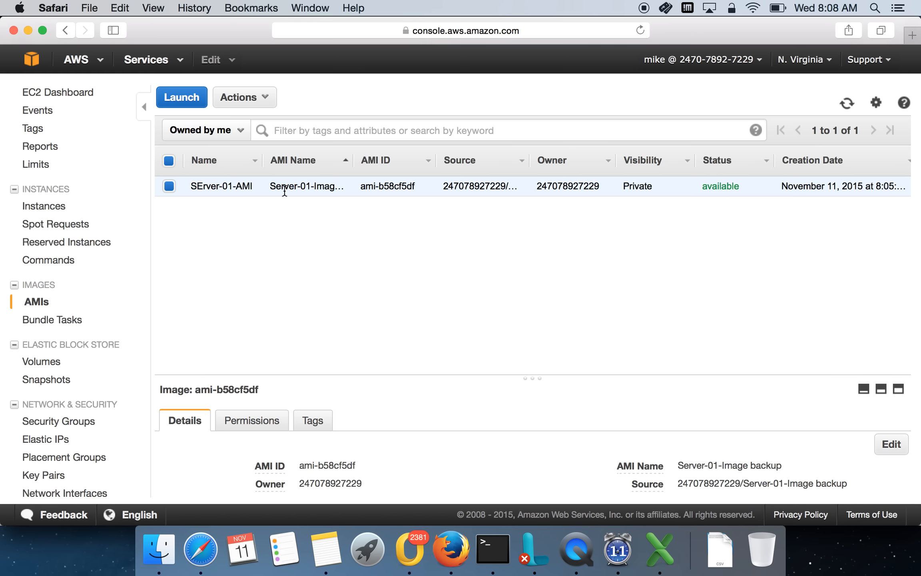
left_click(266, 101)
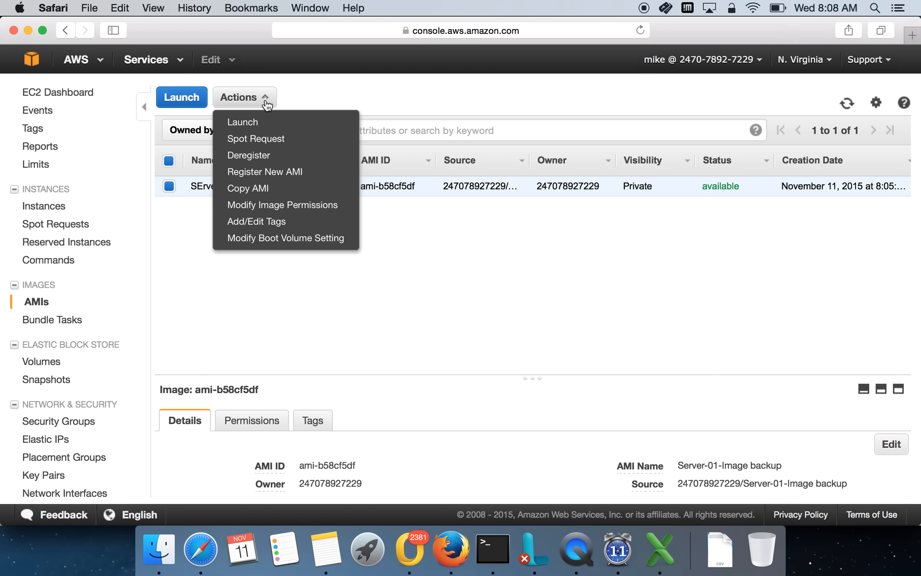
left_click(328, 95)
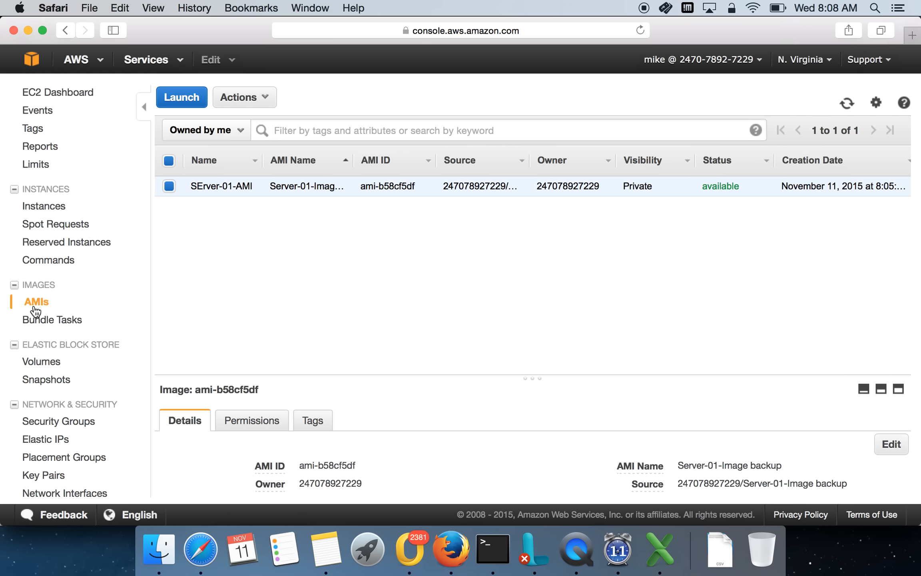
left_click(259, 101)
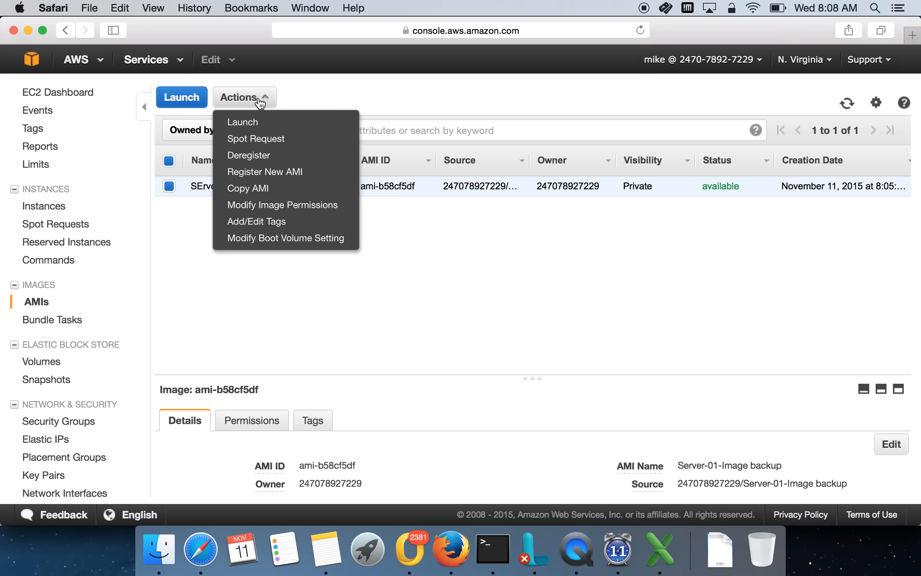
left_click(255, 122)
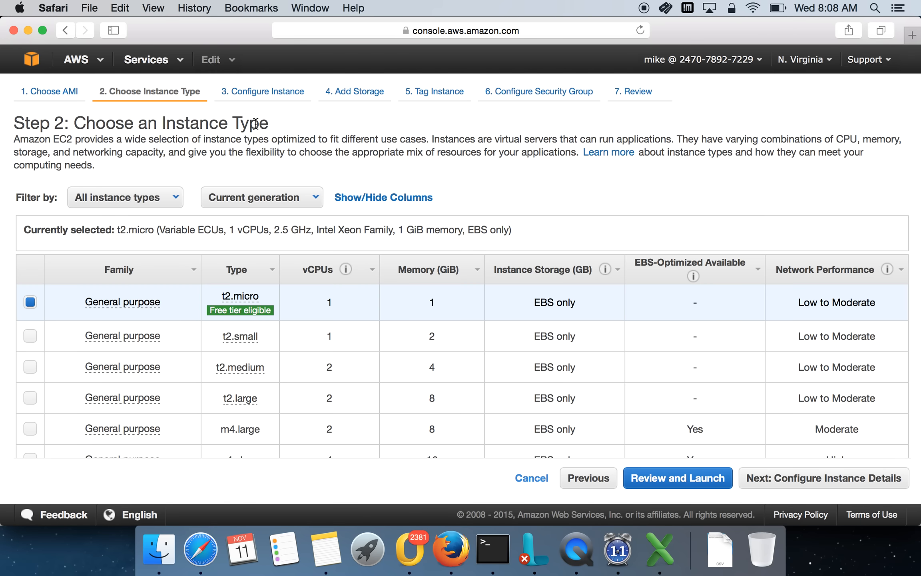
left_click(662, 479)
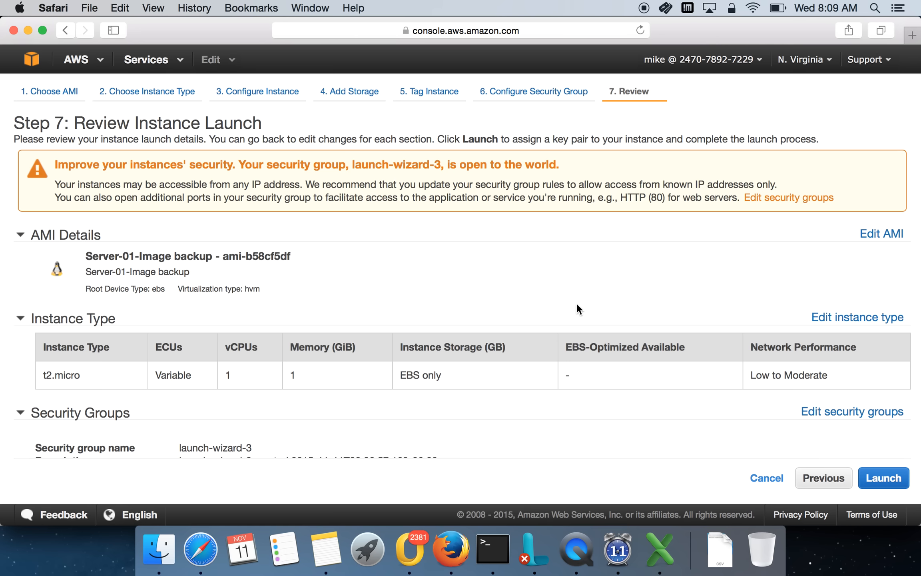
scroll(188, 406, "down", 5)
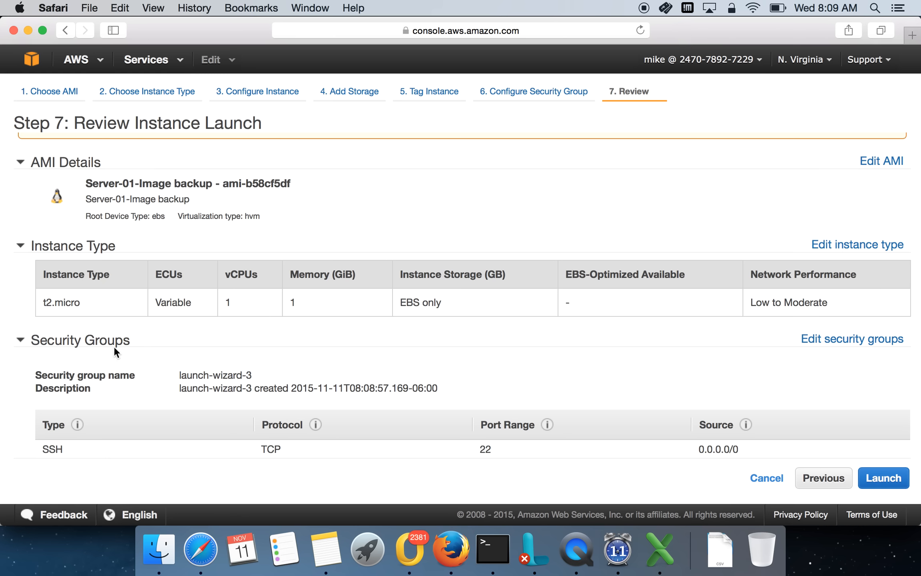
scroll(195, 366, "down", 5)
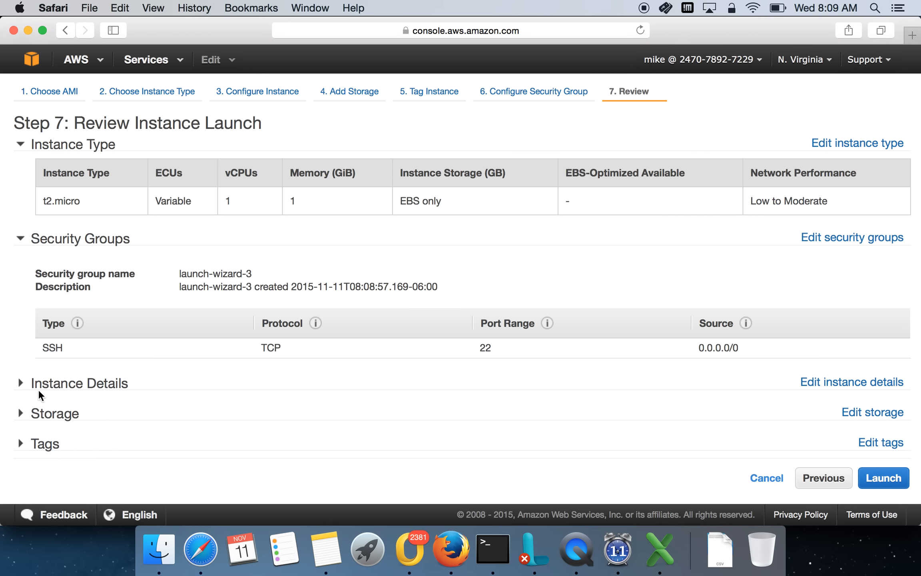
left_click(839, 238)
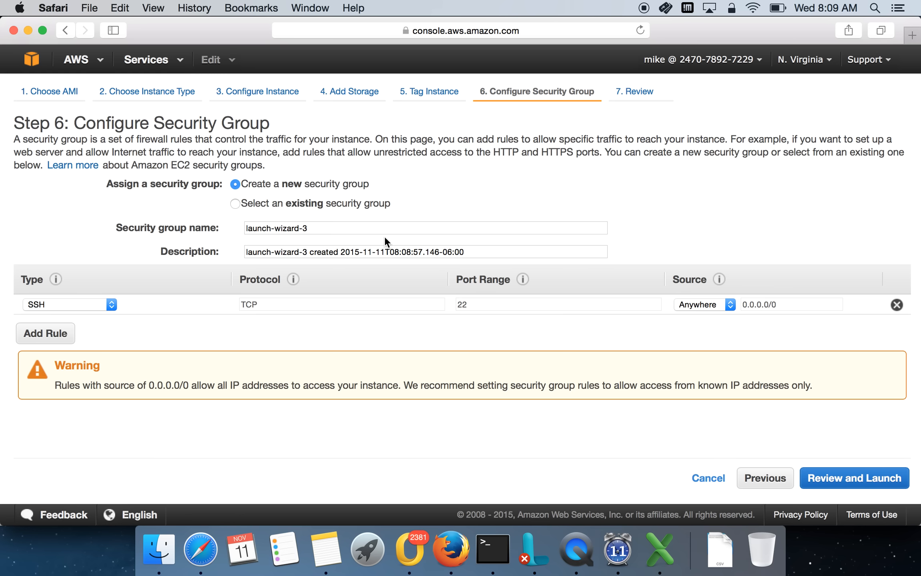
left_click(246, 203)
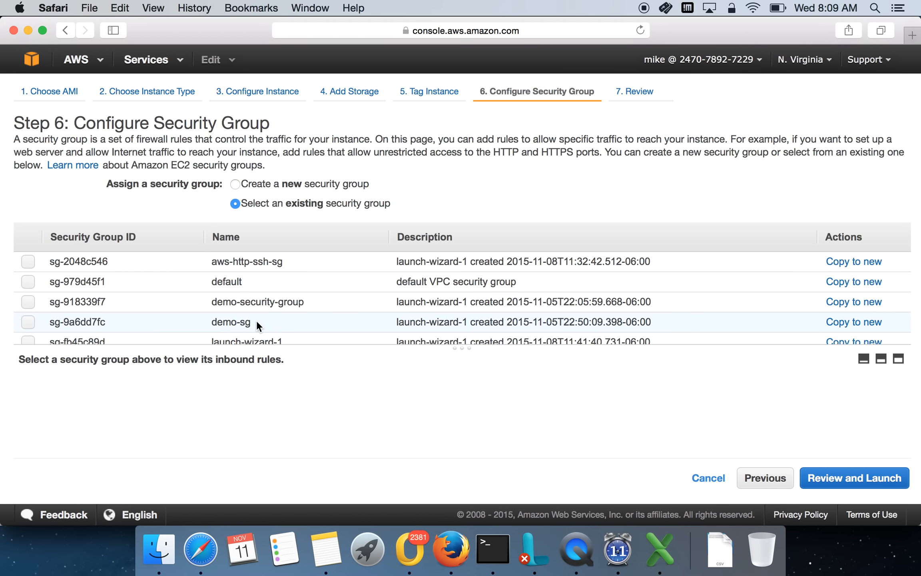
scroll(272, 319, "down", 4)
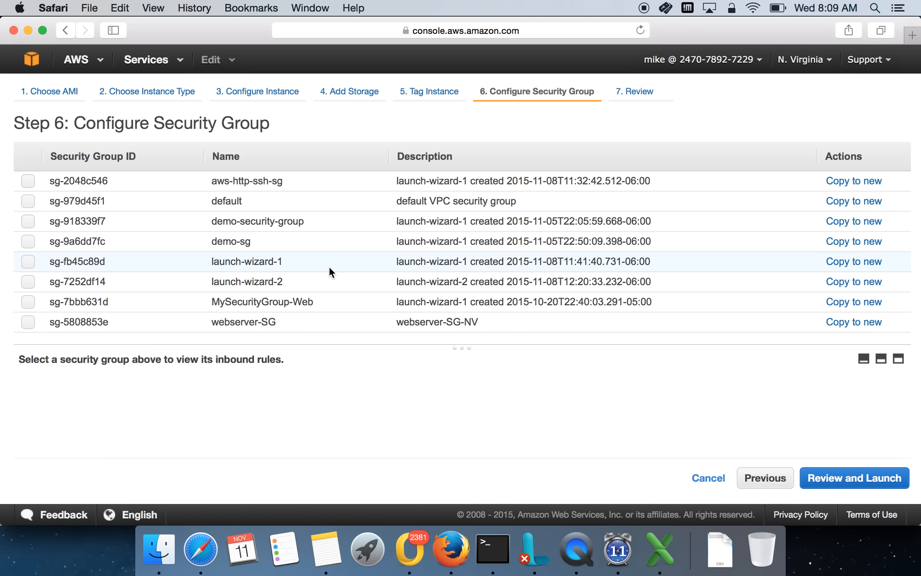
left_click(708, 477)
Start launching an instance from the Server-01 AMI, choose the t2.large type, and proceed to the instance details.
left_click(238, 97)
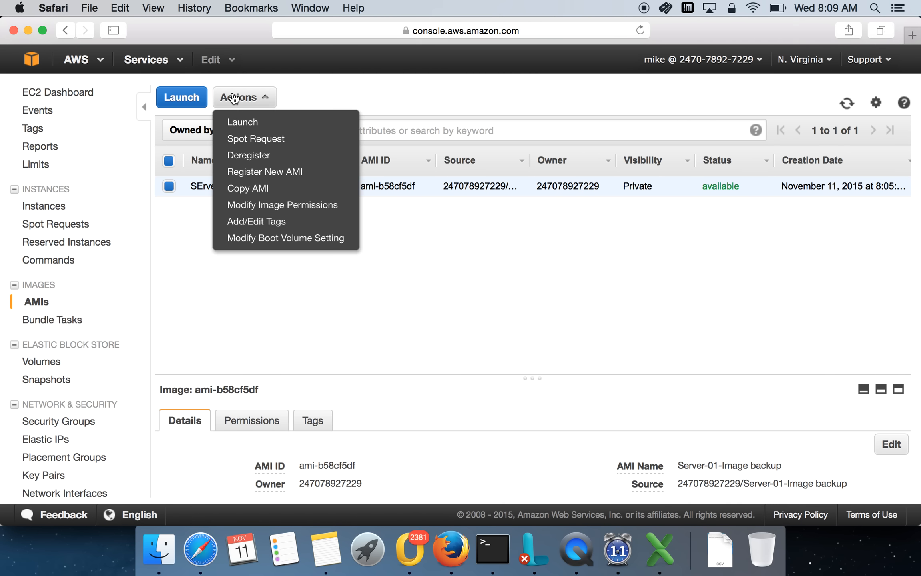
left_click(239, 116)
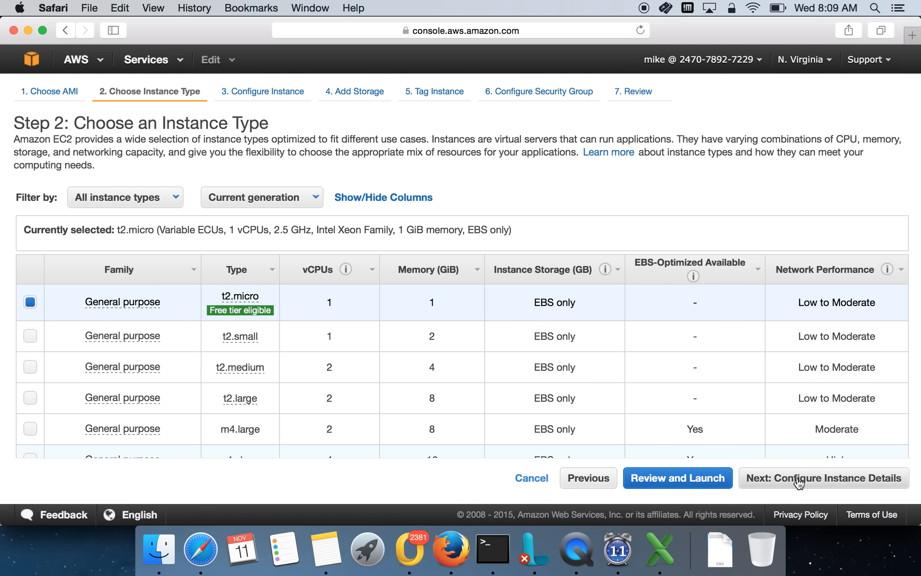
left_click(83, 396)
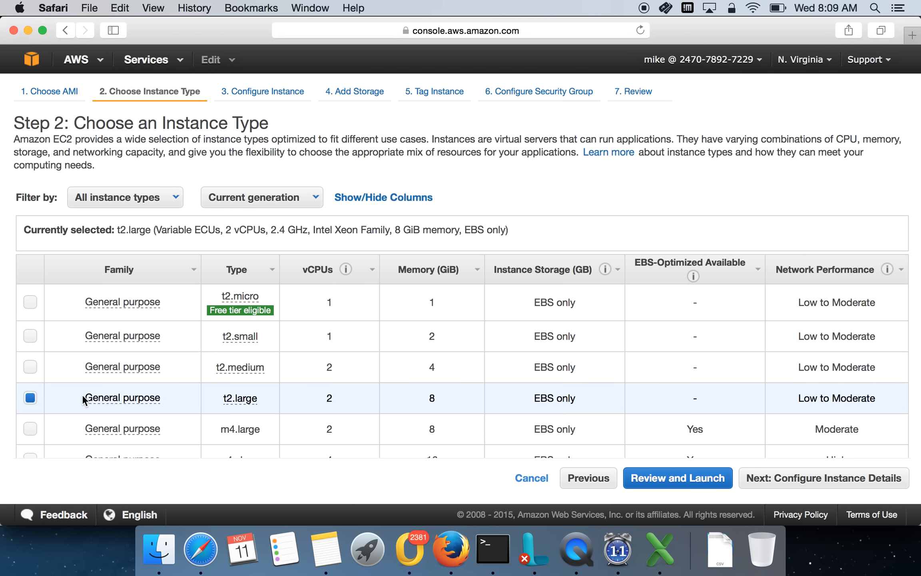
left_click(835, 478)
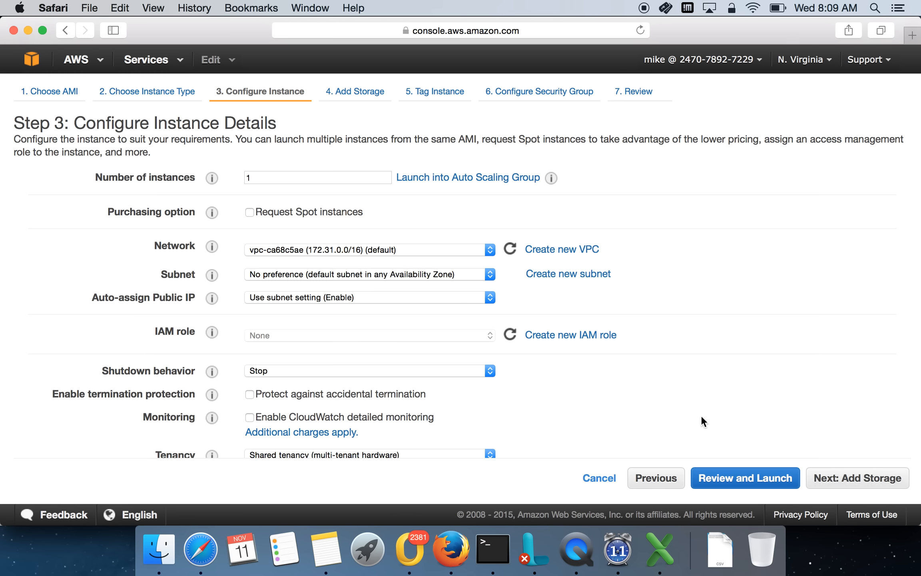
Keep the default VPC as the network and choose the default us-east-1d subnet (172.31.16.0/20) for the instance.
left_click(433, 249)
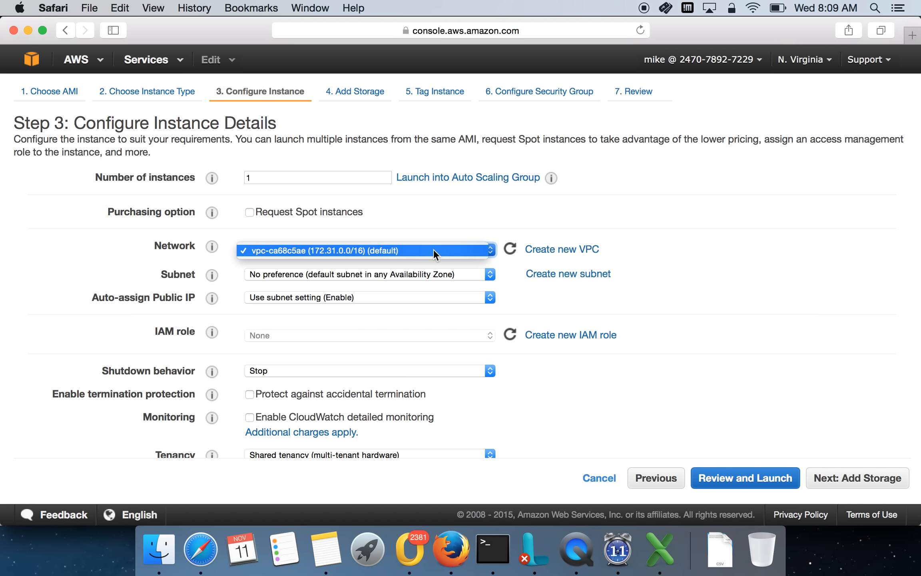
left_click(430, 275)
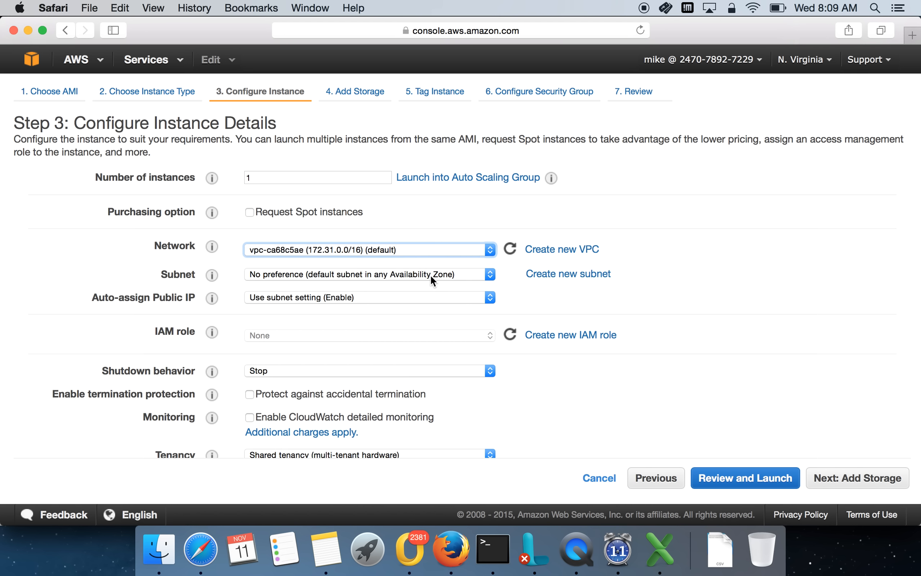
left_click(430, 275)
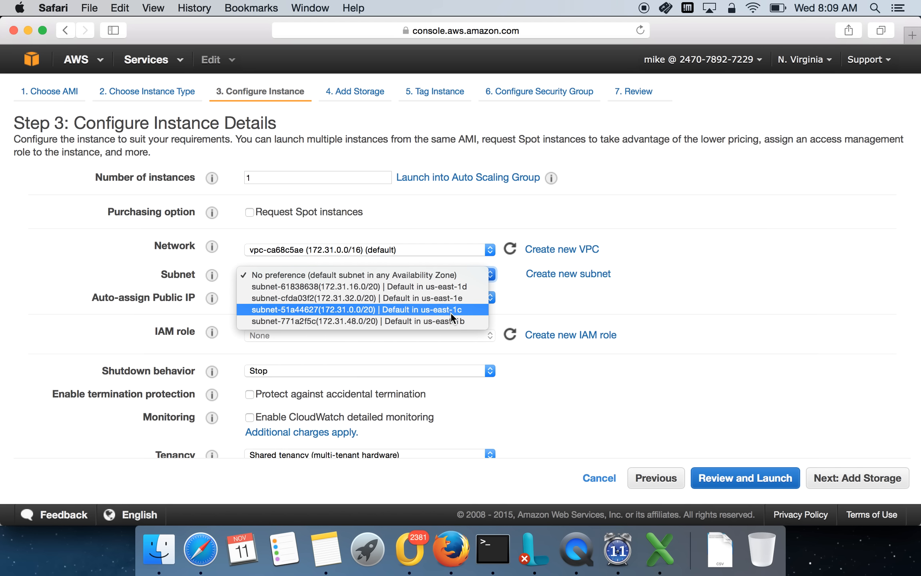
left_click(461, 287)
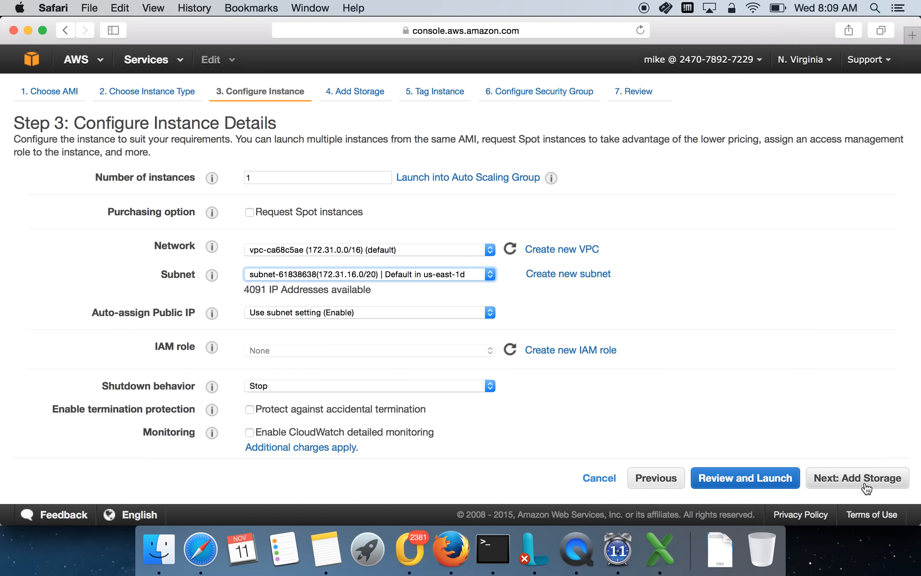
Try to stop the newly launched t2.large instance and dismiss the stop confirmation.
mouse_move(375, 180)
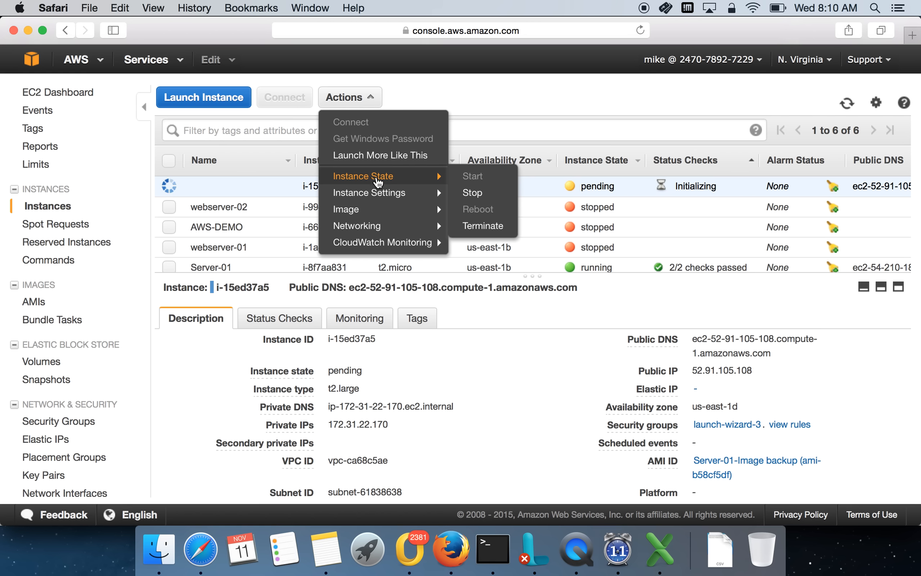
left_click(487, 193)
left_click(602, 365)
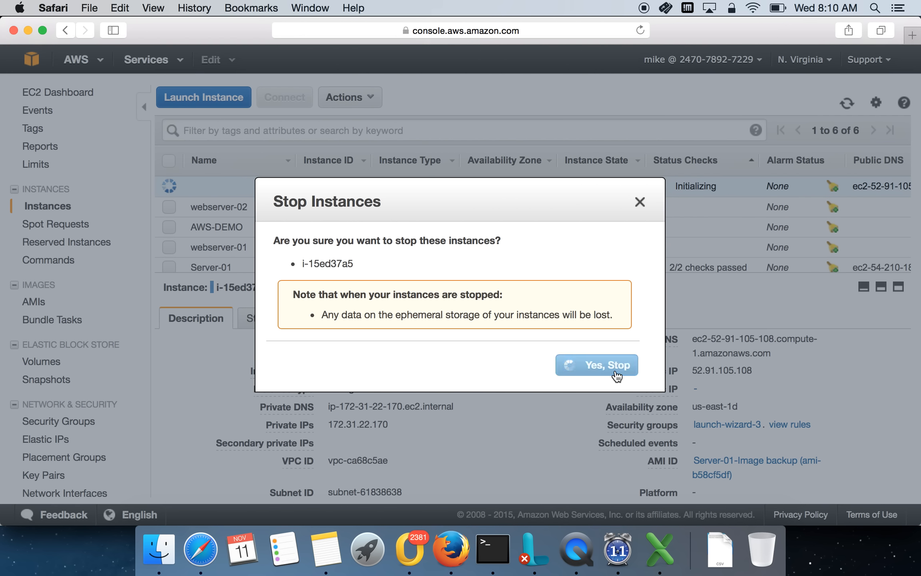
left_click(639, 202)
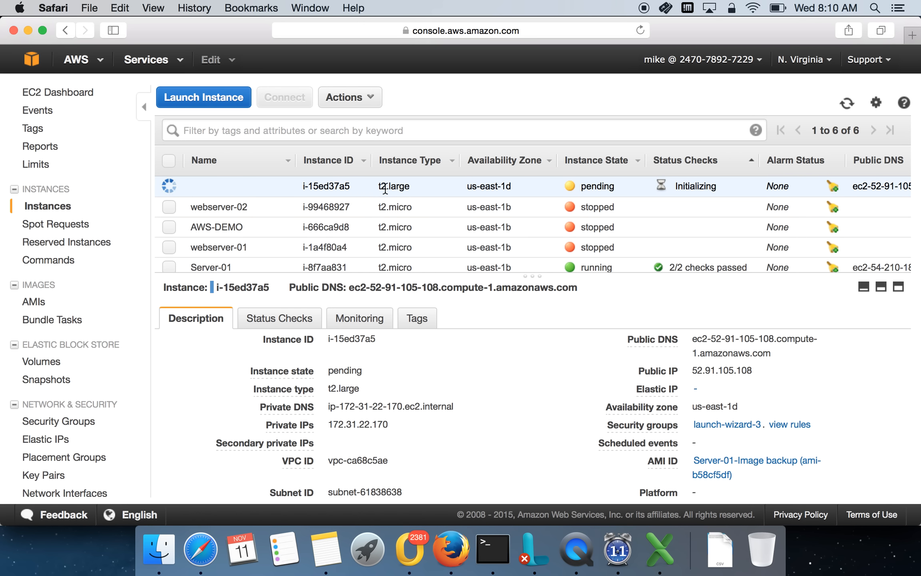
Terminate the unnamed t2.large instance launched from the Server-01 image.
mouse_move(282, 184)
mouse_move(286, 268)
left_click(350, 97)
mouse_move(396, 178)
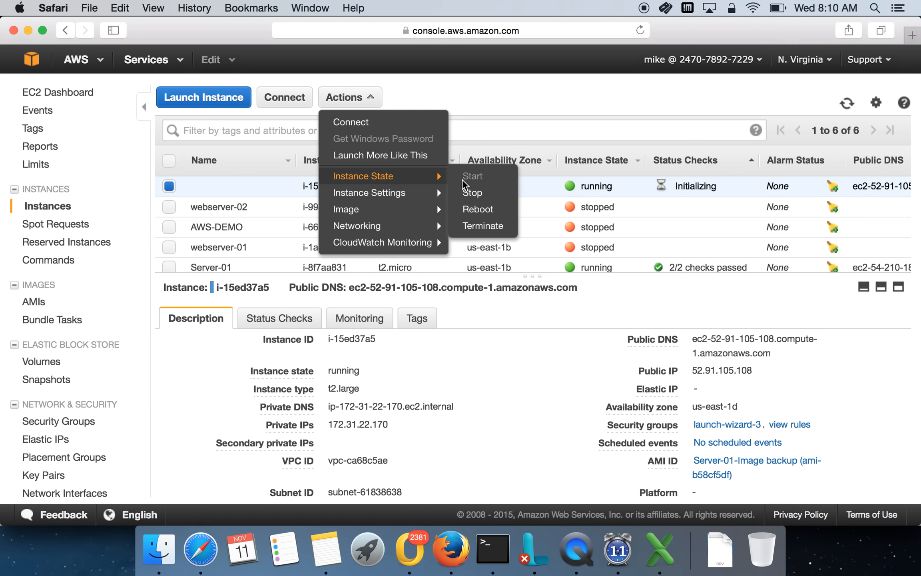
left_click(485, 230)
left_click(491, 239)
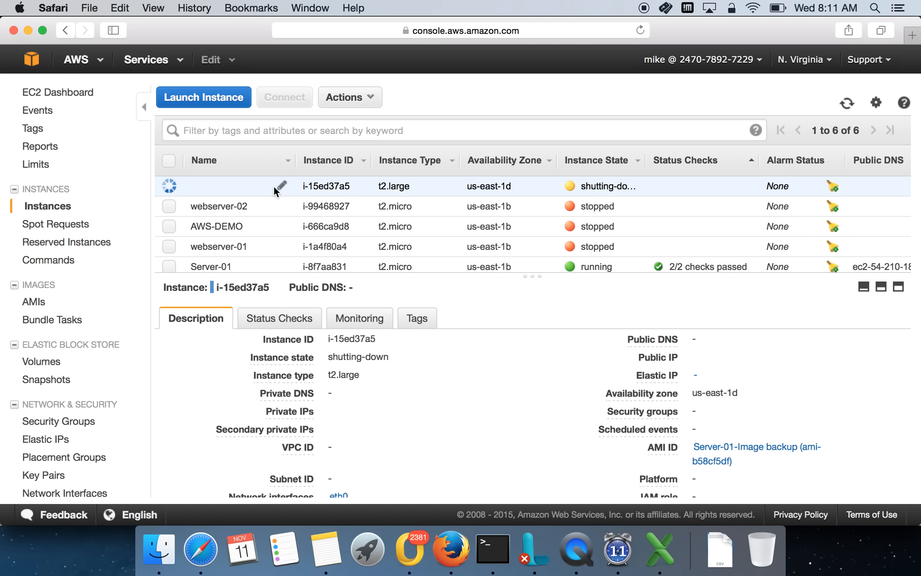
left_click_drag(372, 185, 416, 185)
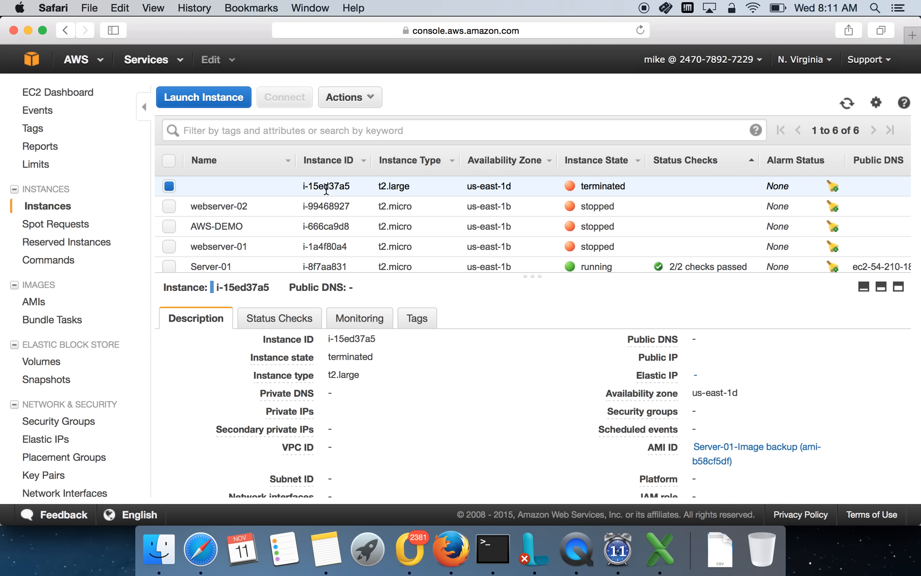
Select webserver-01, preview changing its instance type to m4.10xlarge, and close the dialog without applying.
left_click(169, 246)
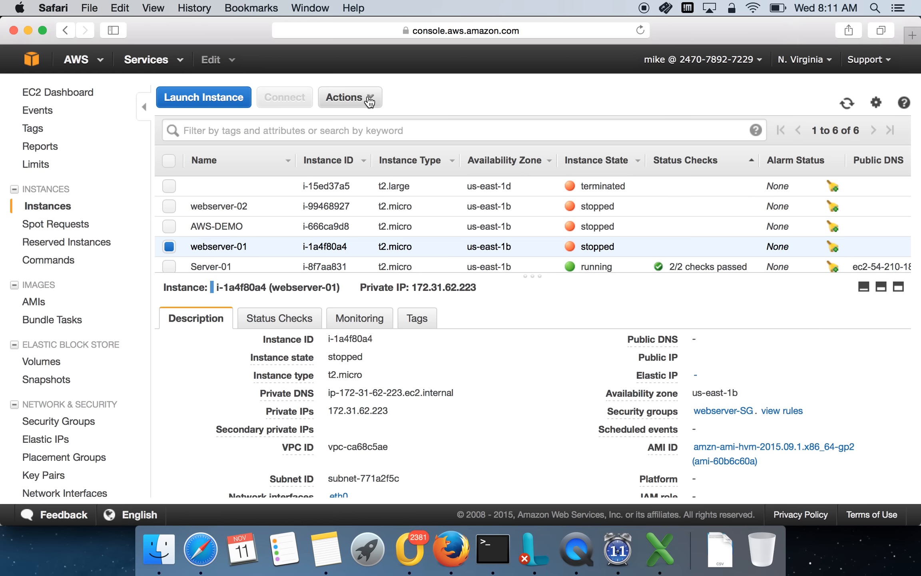
left_click(348, 97)
mouse_move(399, 195)
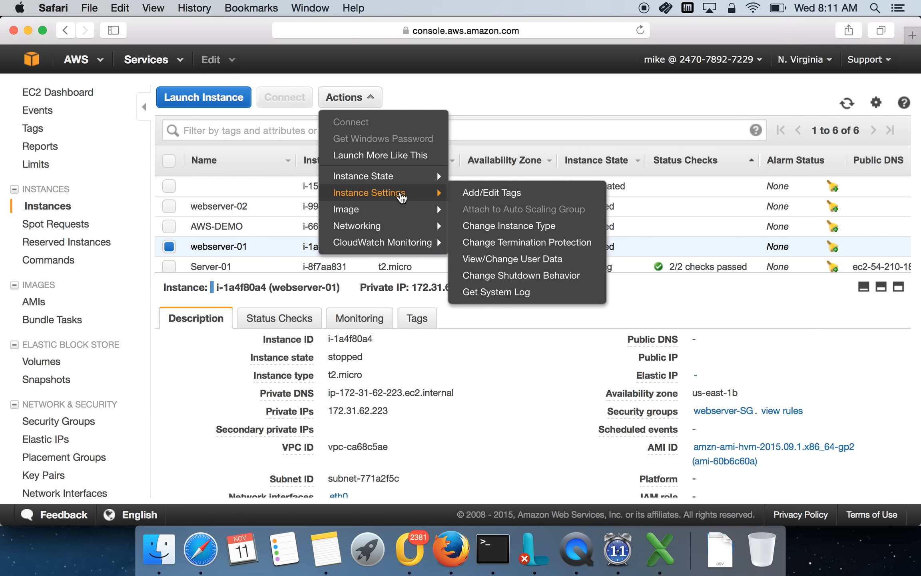
left_click(508, 113)
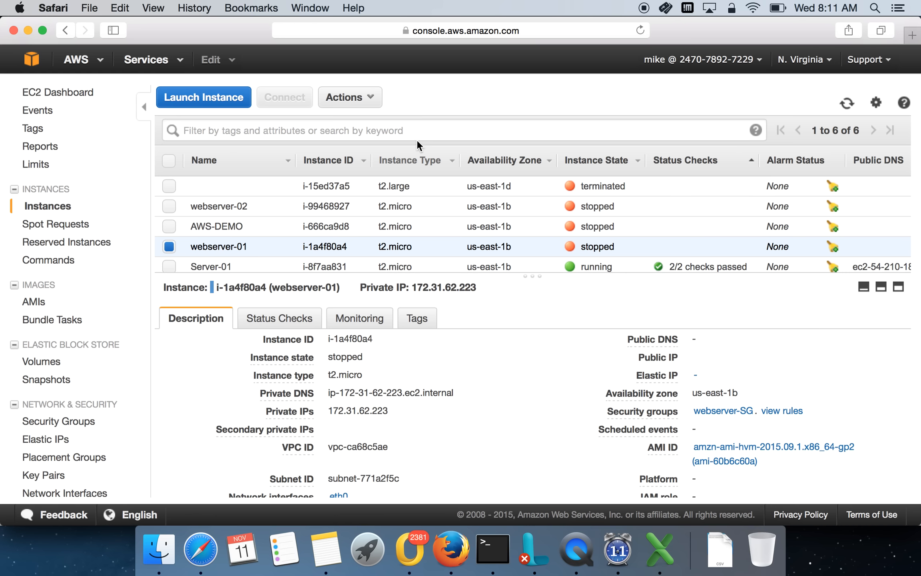
left_click(375, 98)
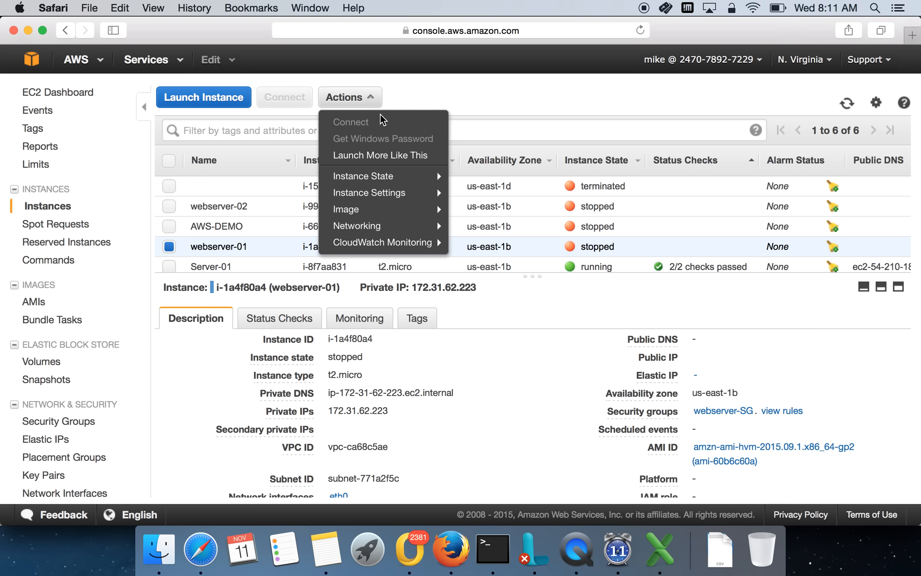
mouse_move(402, 193)
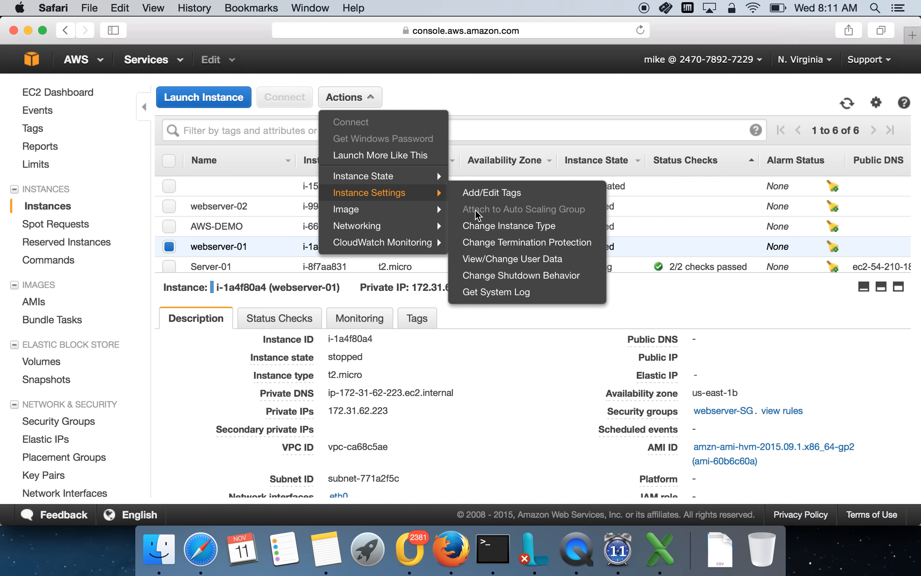
left_click(484, 226)
left_click(493, 279)
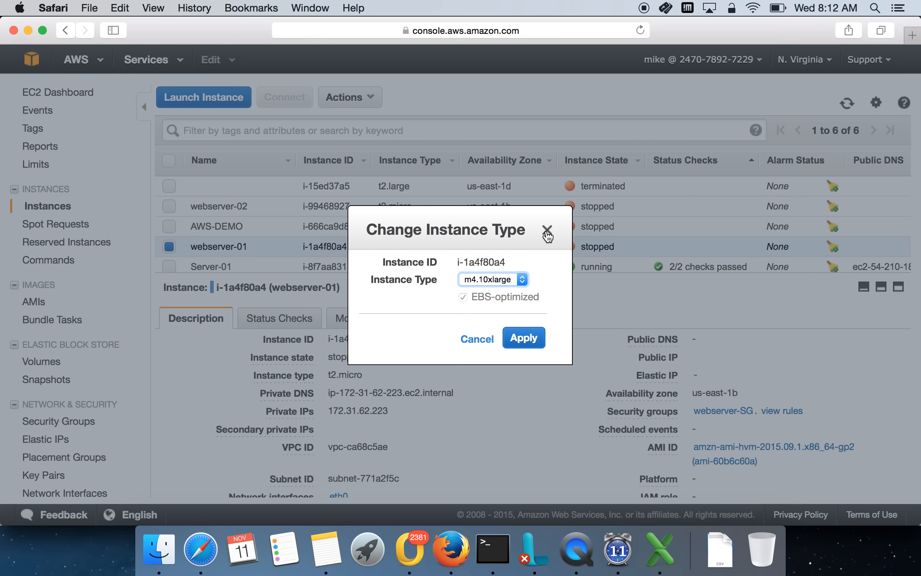
left_click(547, 231)
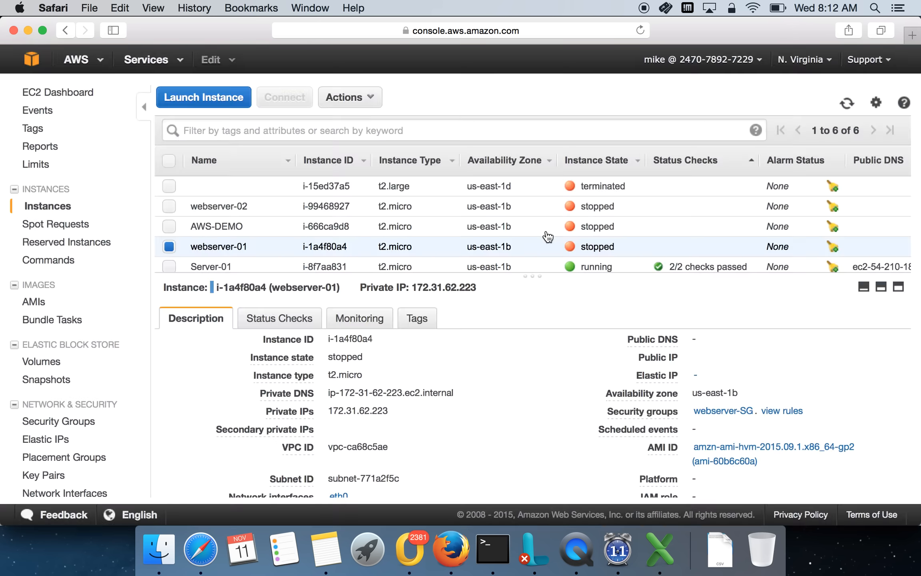